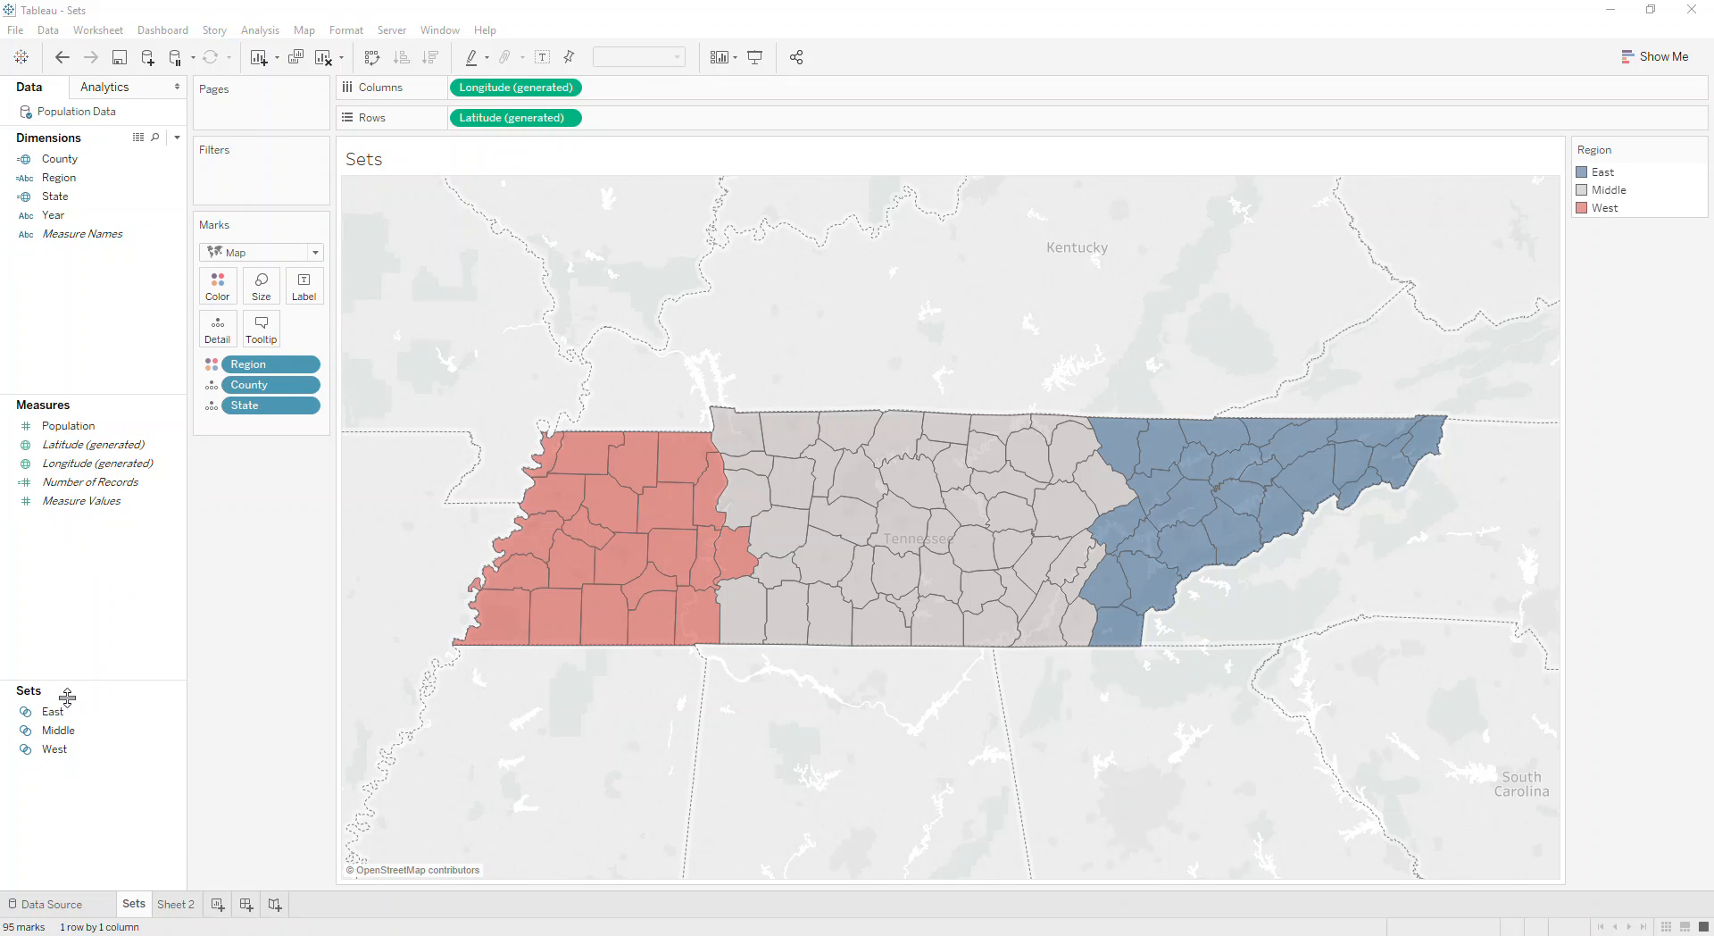
Go to Sheet 2 and delete the East, Middle and West sets from the data source
left_click(178, 905)
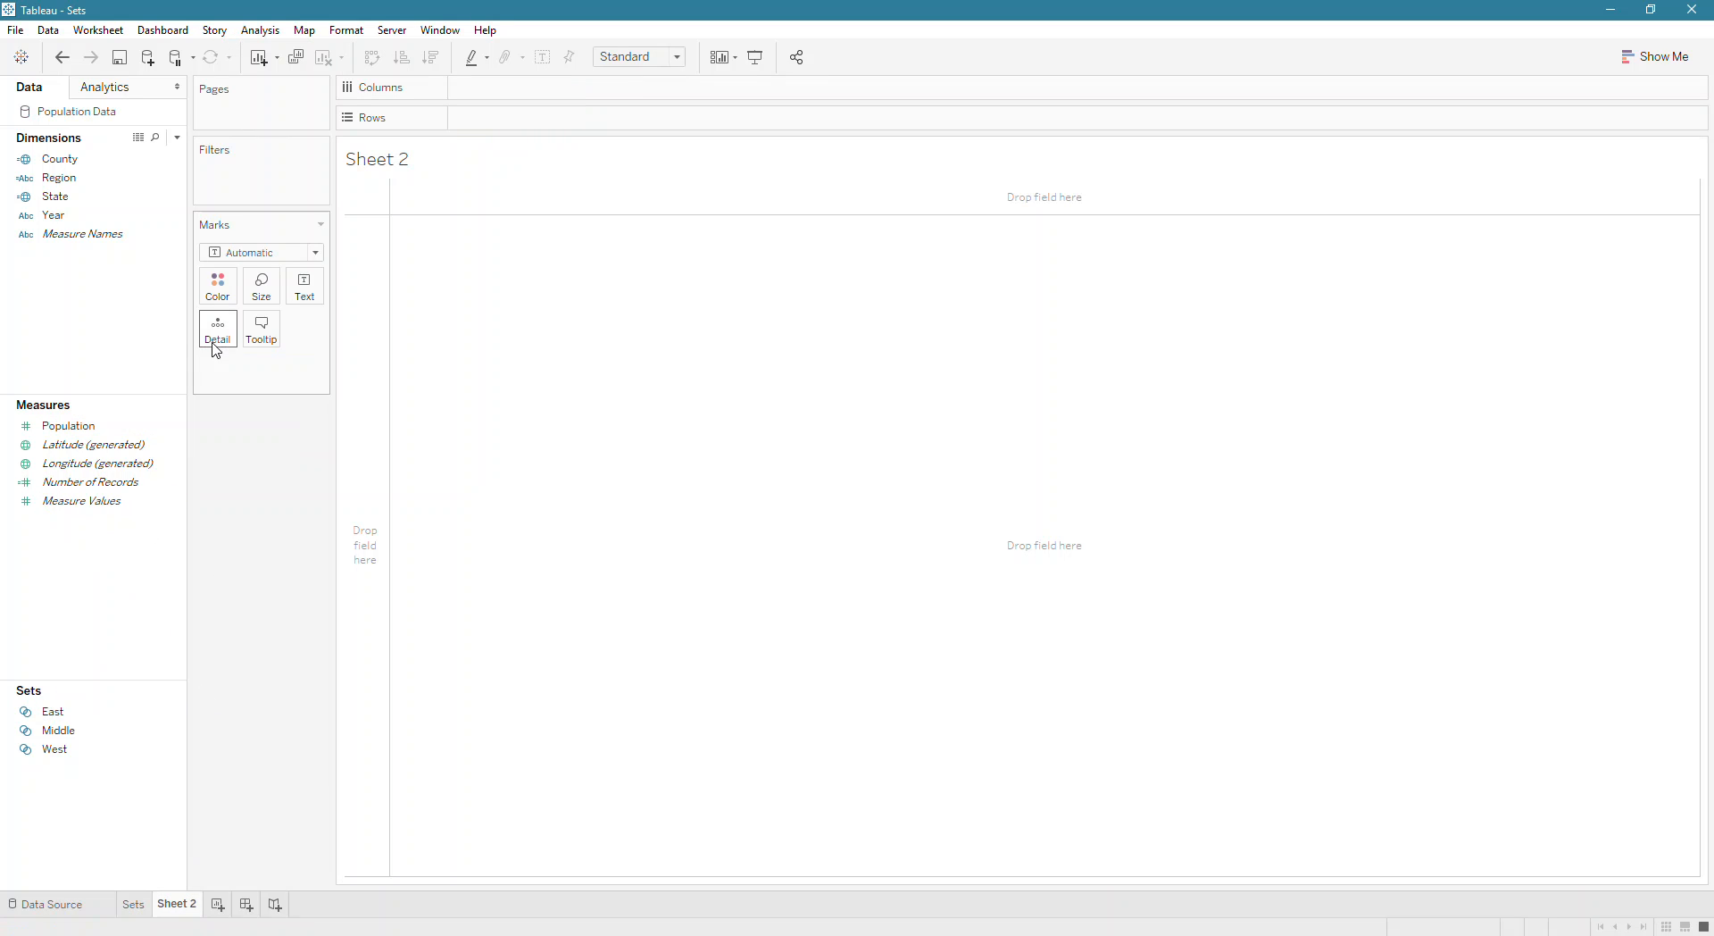
left_click(61, 714)
left_click(60, 750, "shift")
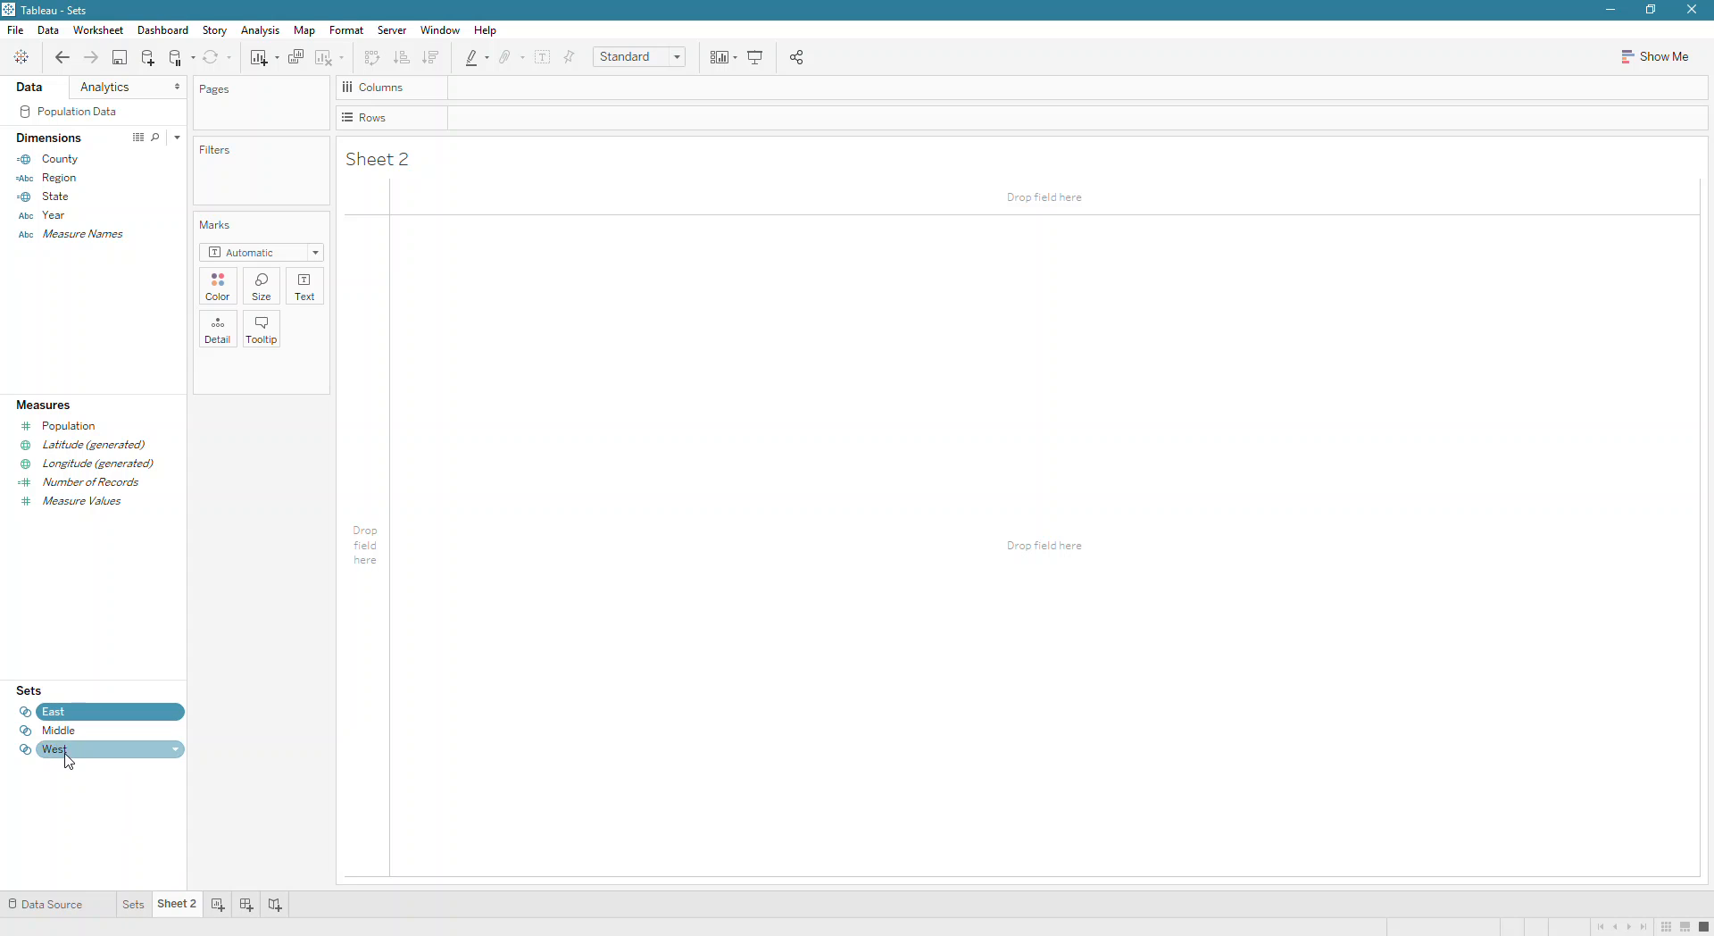
right_click(63, 750)
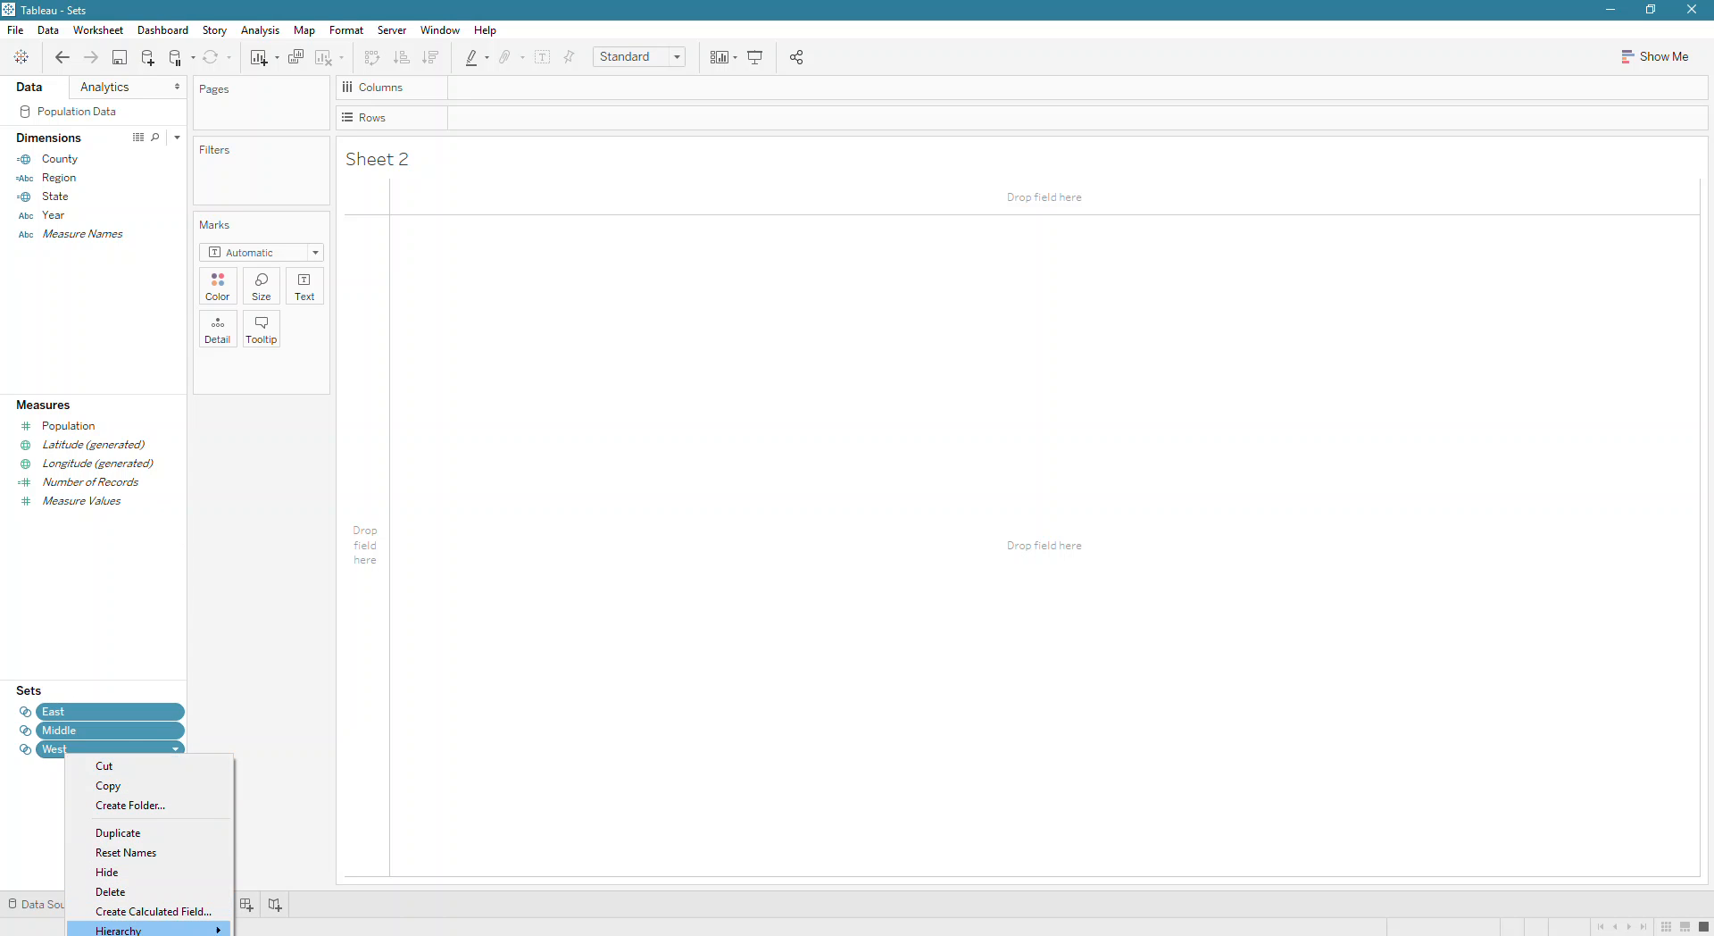
left_click(156, 892)
left_click(953, 554)
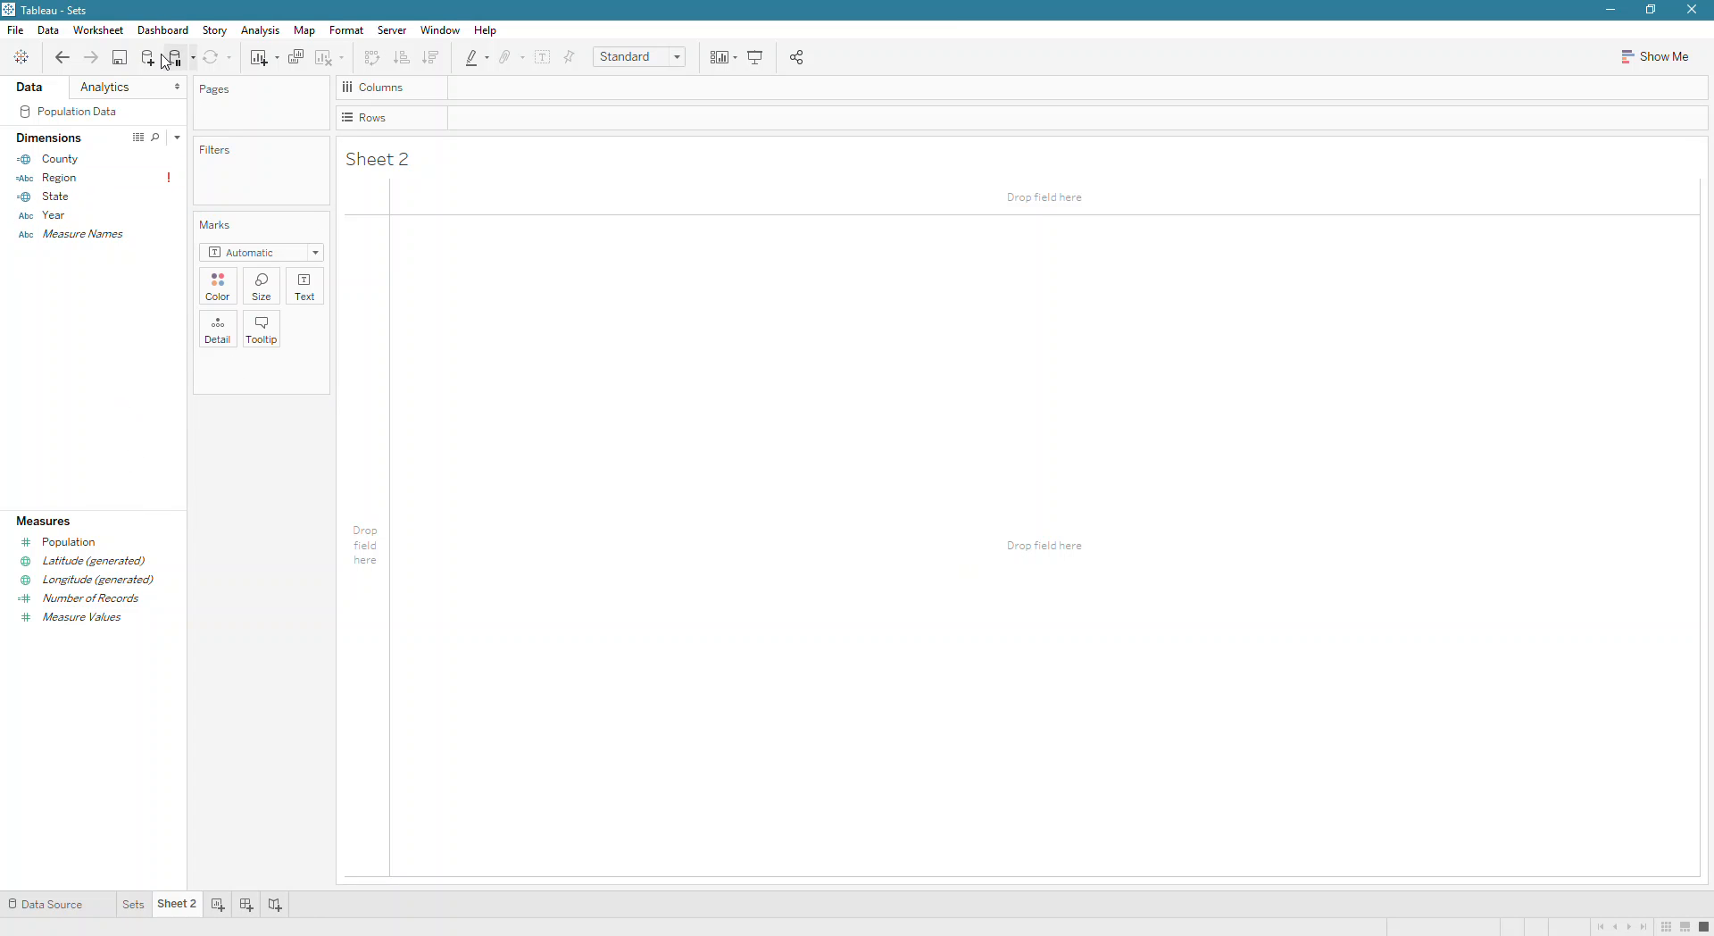
Plot the County field on a map and set the mark type to Map to show filled counties
left_click(84, 160)
double_click(84, 162)
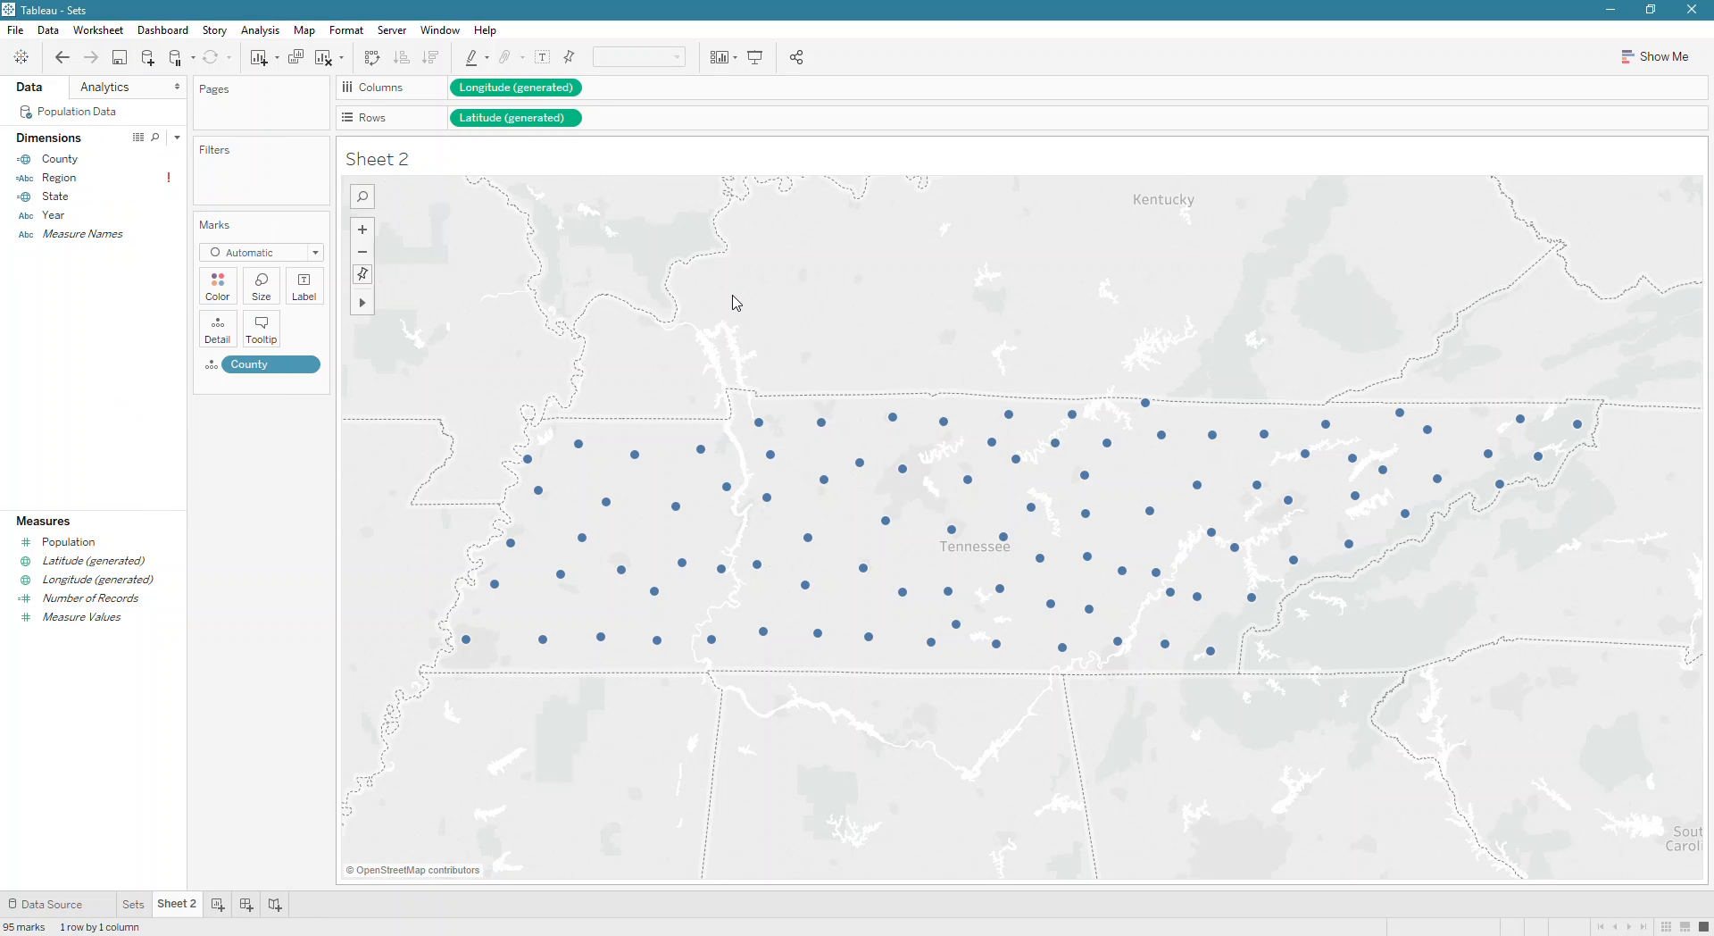
left_click(268, 252)
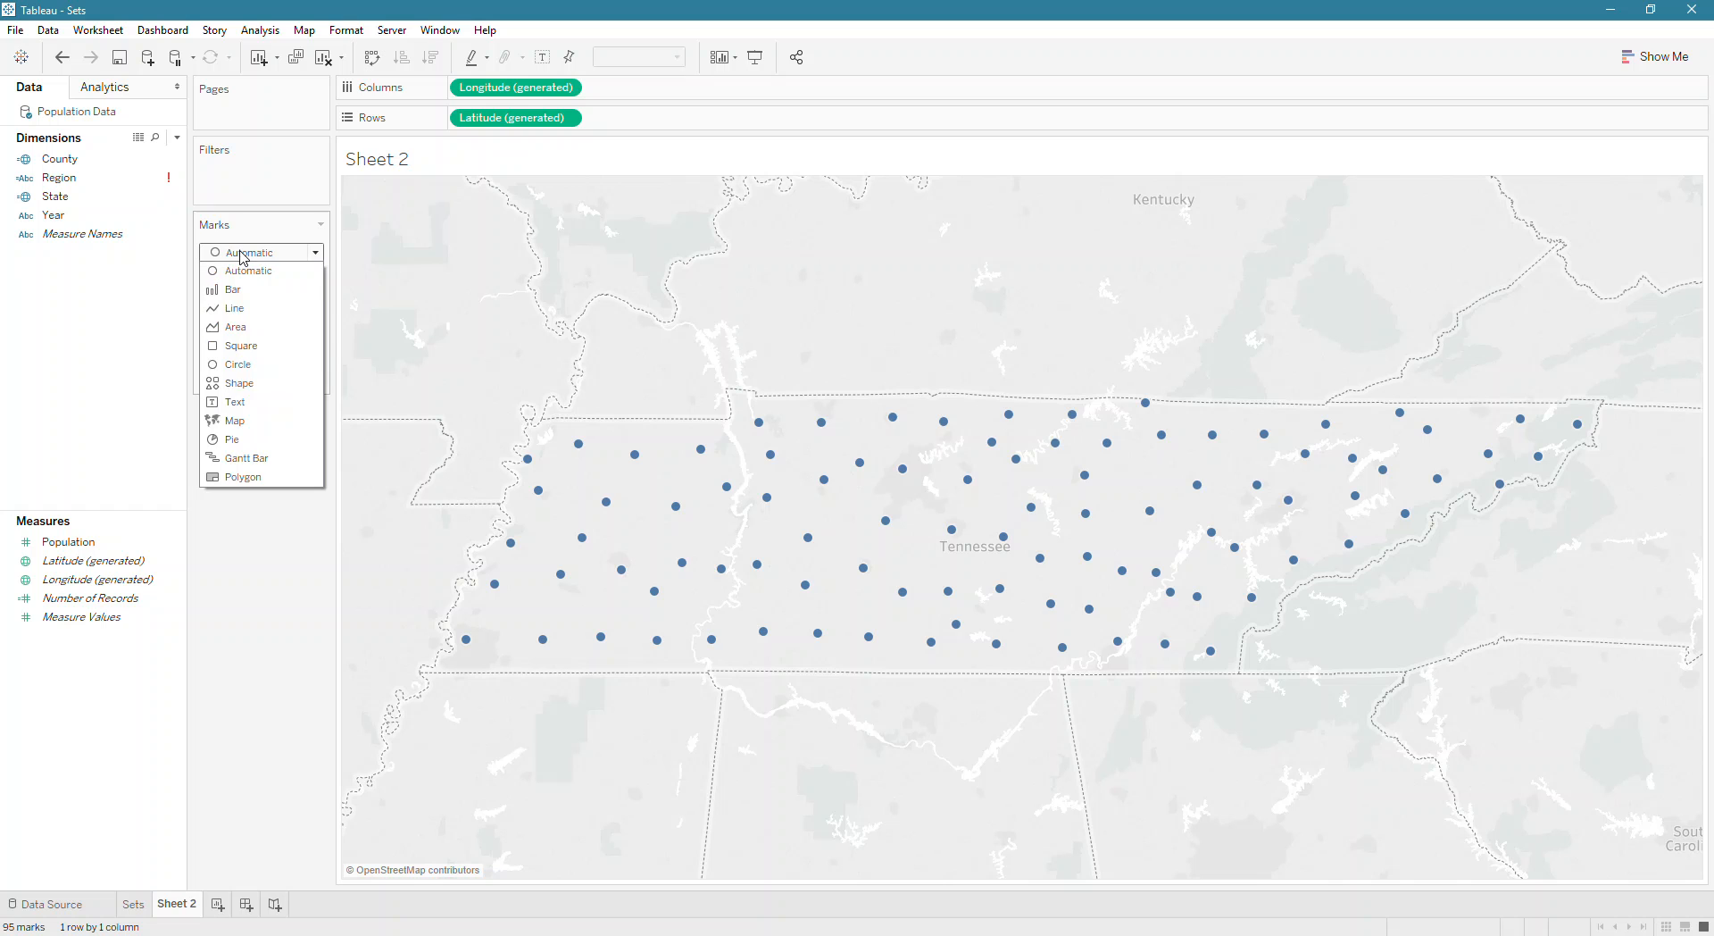
left_click(272, 420)
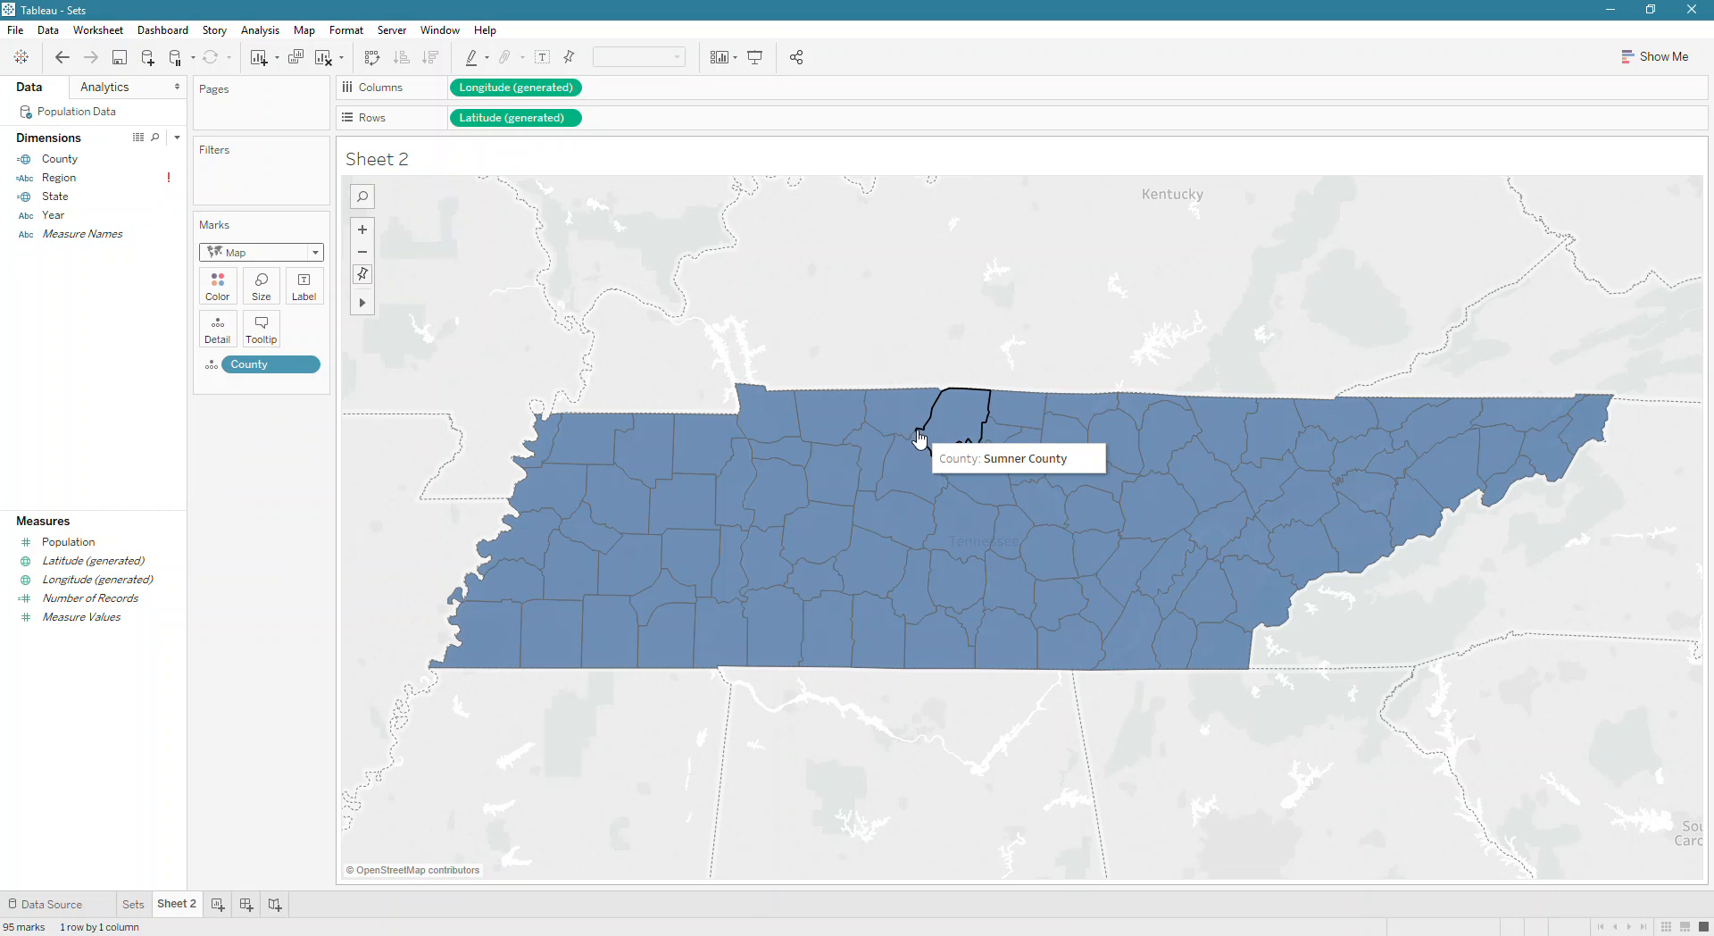
Select the block of counties across central Tennessee, create a set named Middle from them, and clear the selection
left_click(808, 411)
left_click(817, 473, "ctrl")
left_click_drag(1201, 328, 774, 683)
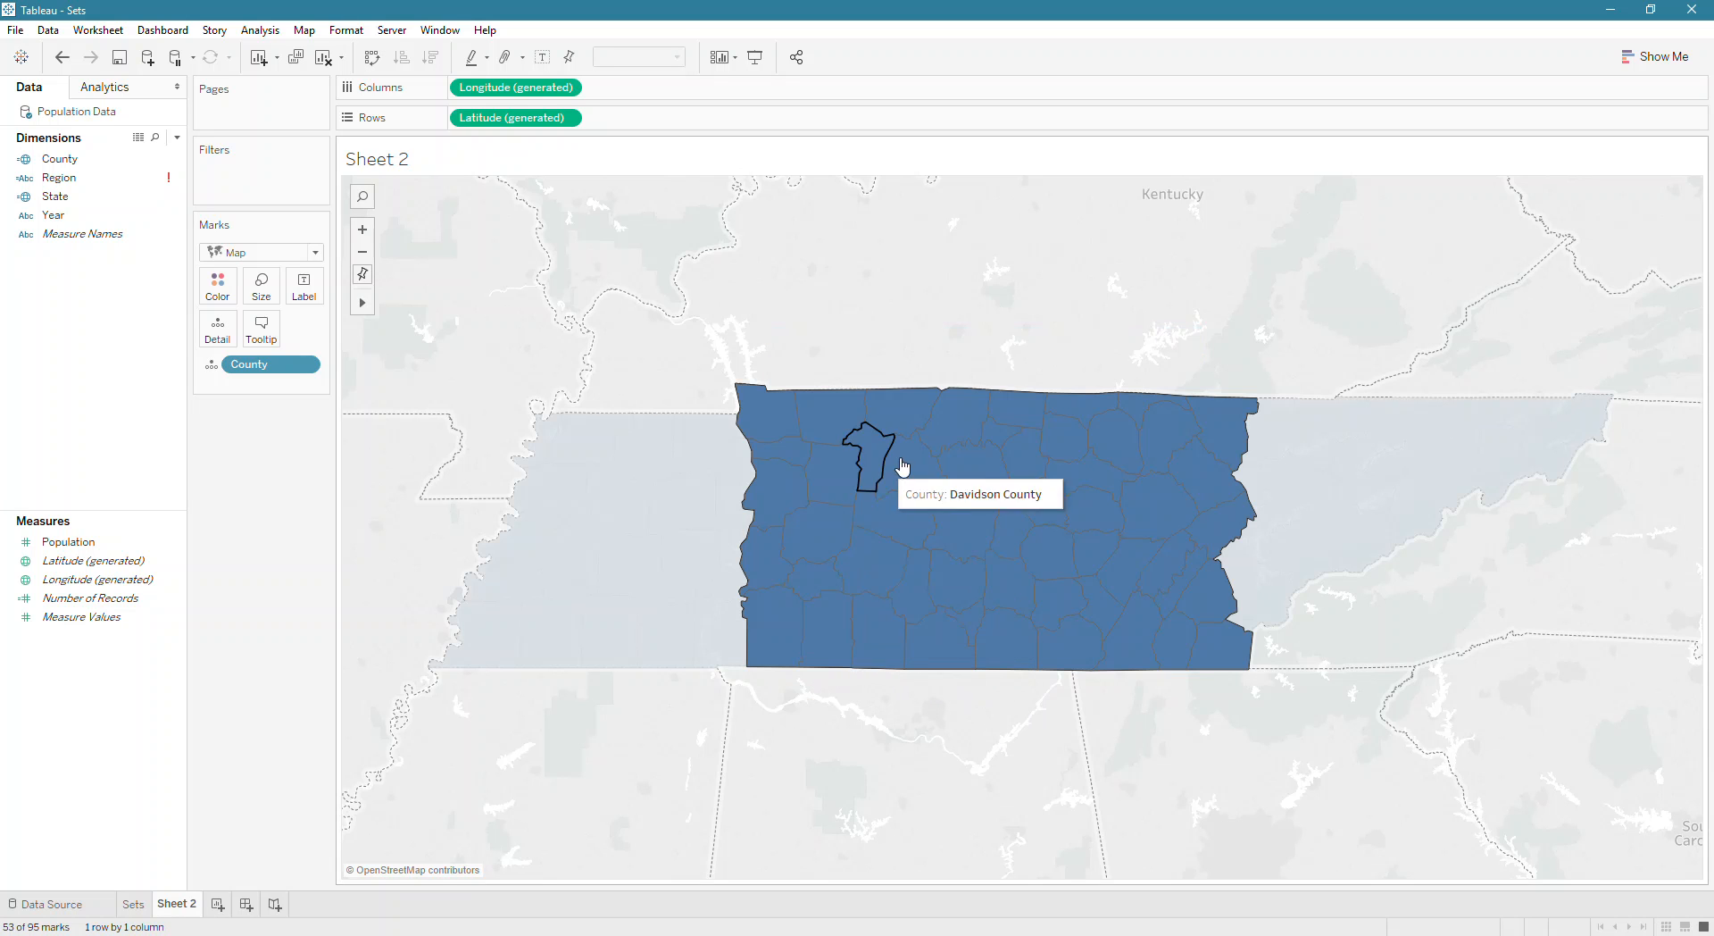
left_click_drag(731, 338, 1218, 727)
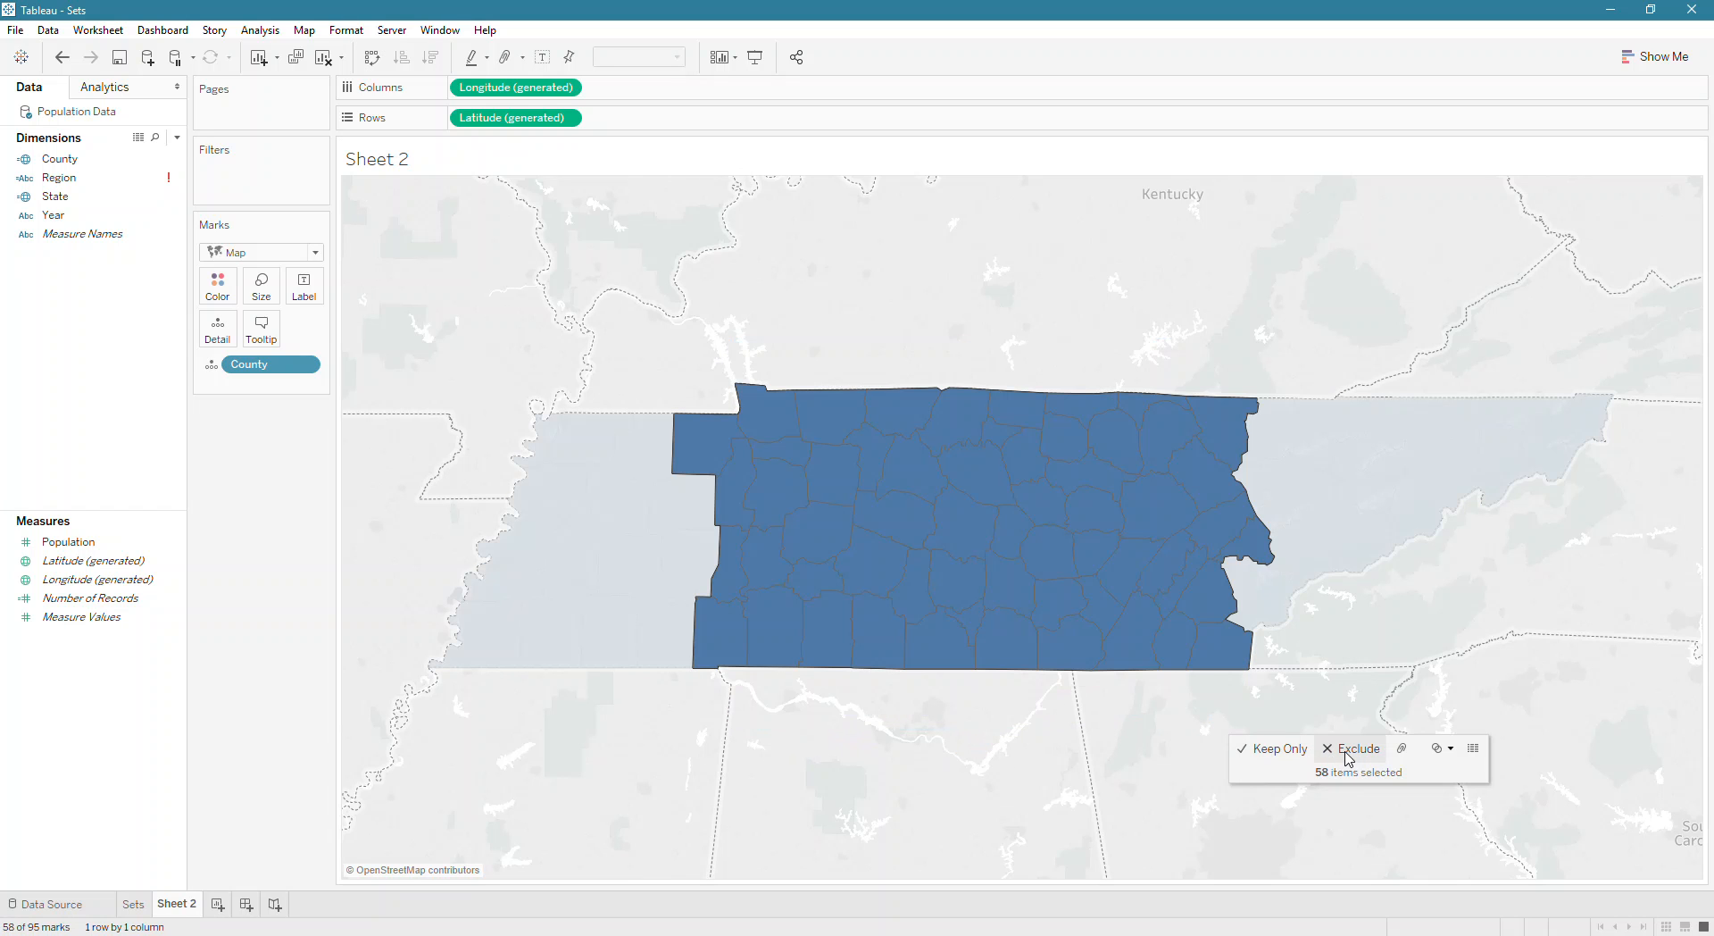
left_click(1435, 752)
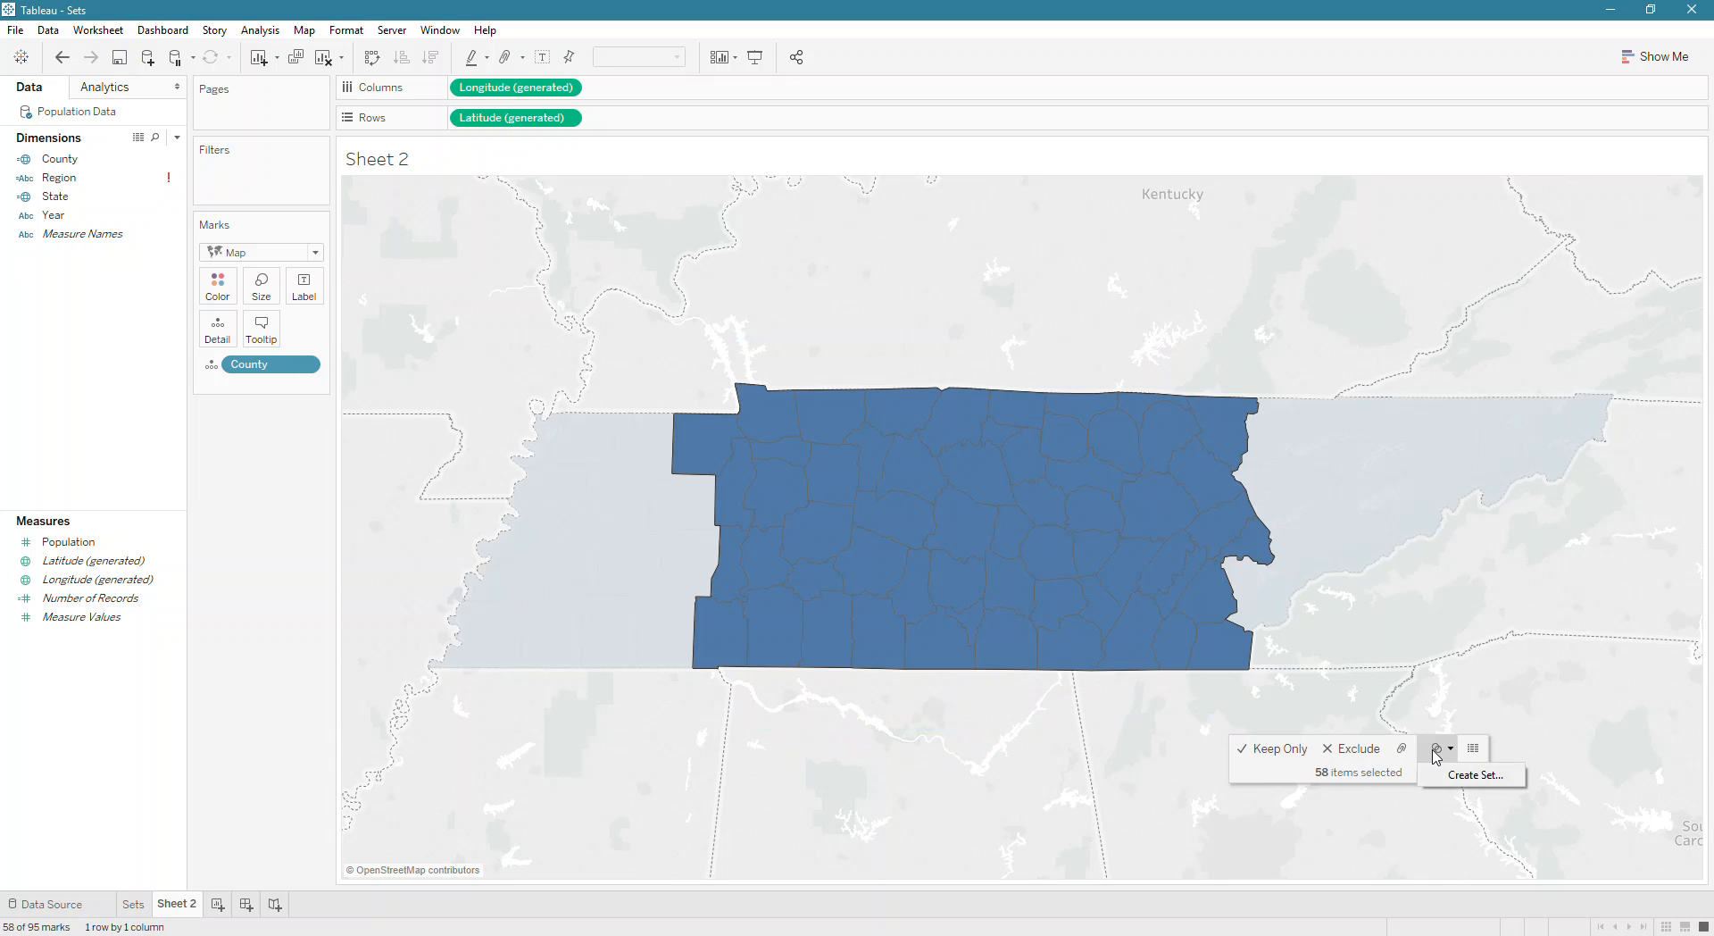
left_click(1463, 776)
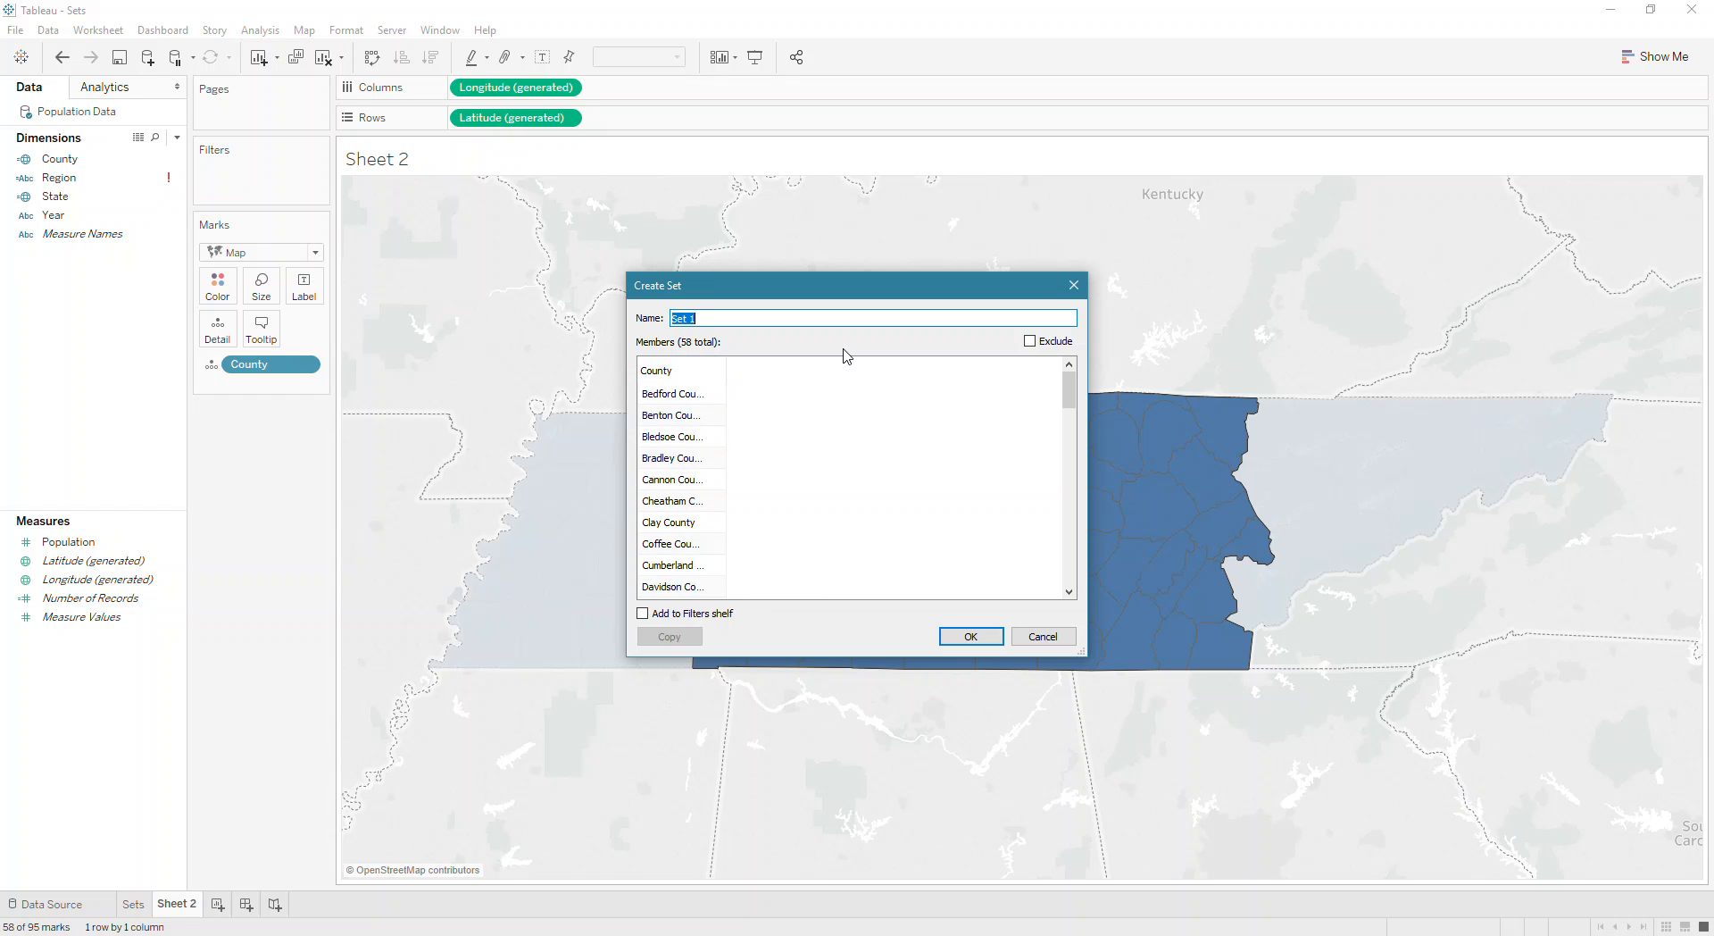
type("Middle")
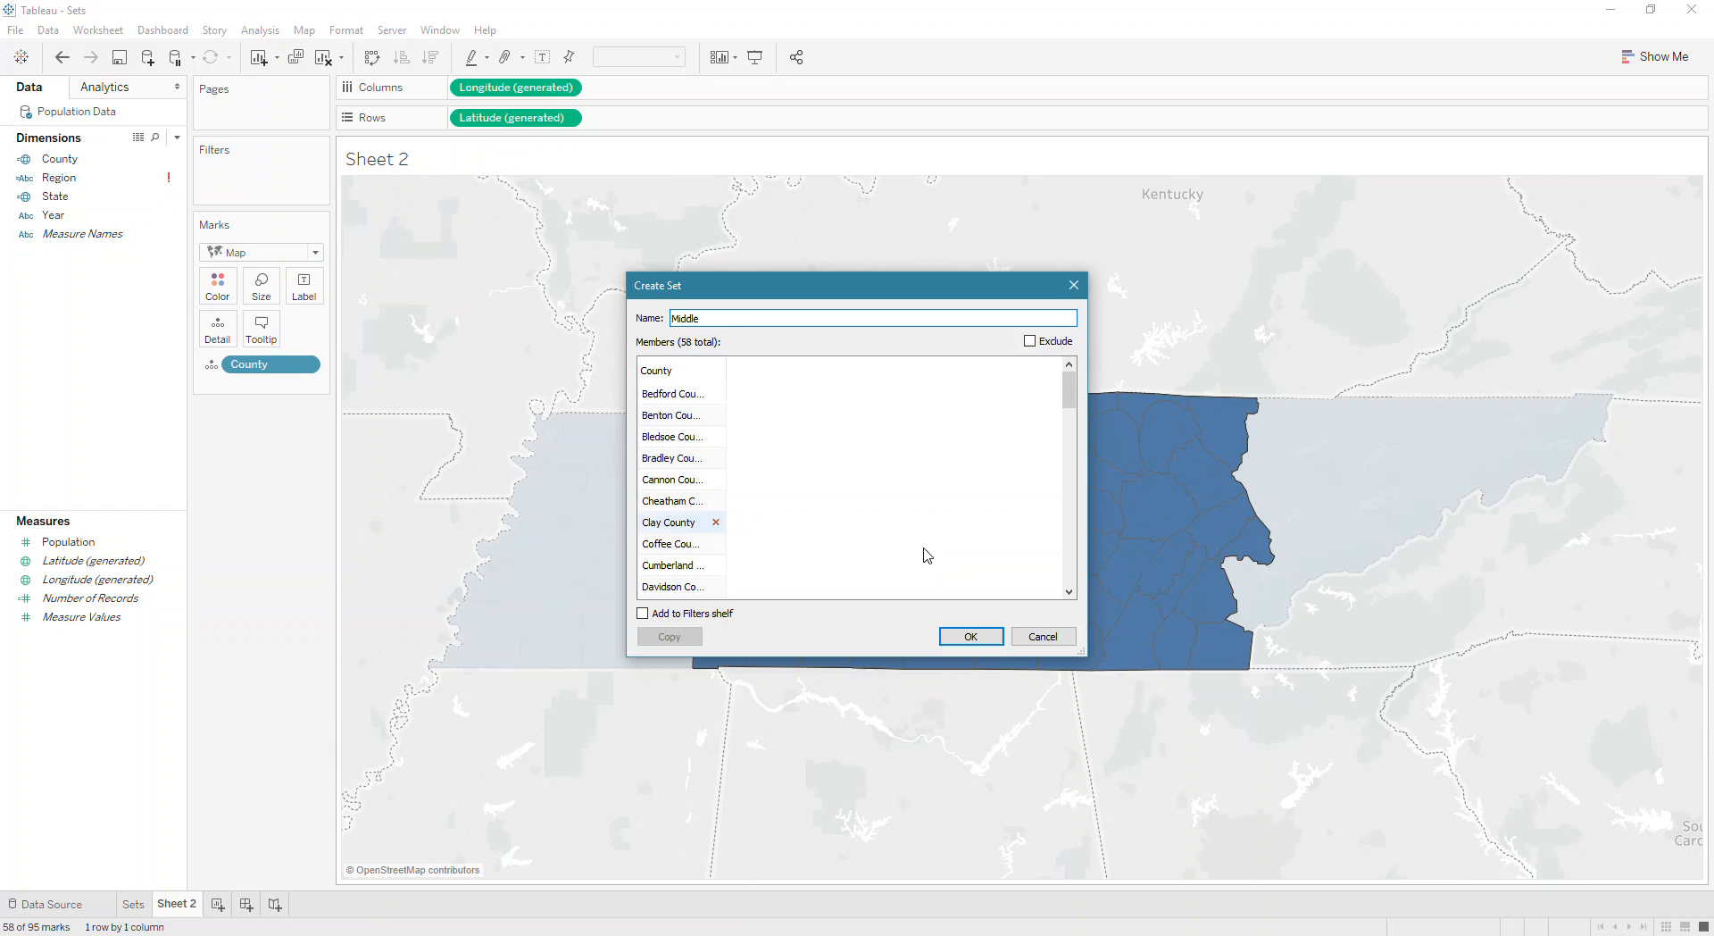
left_click(971, 636)
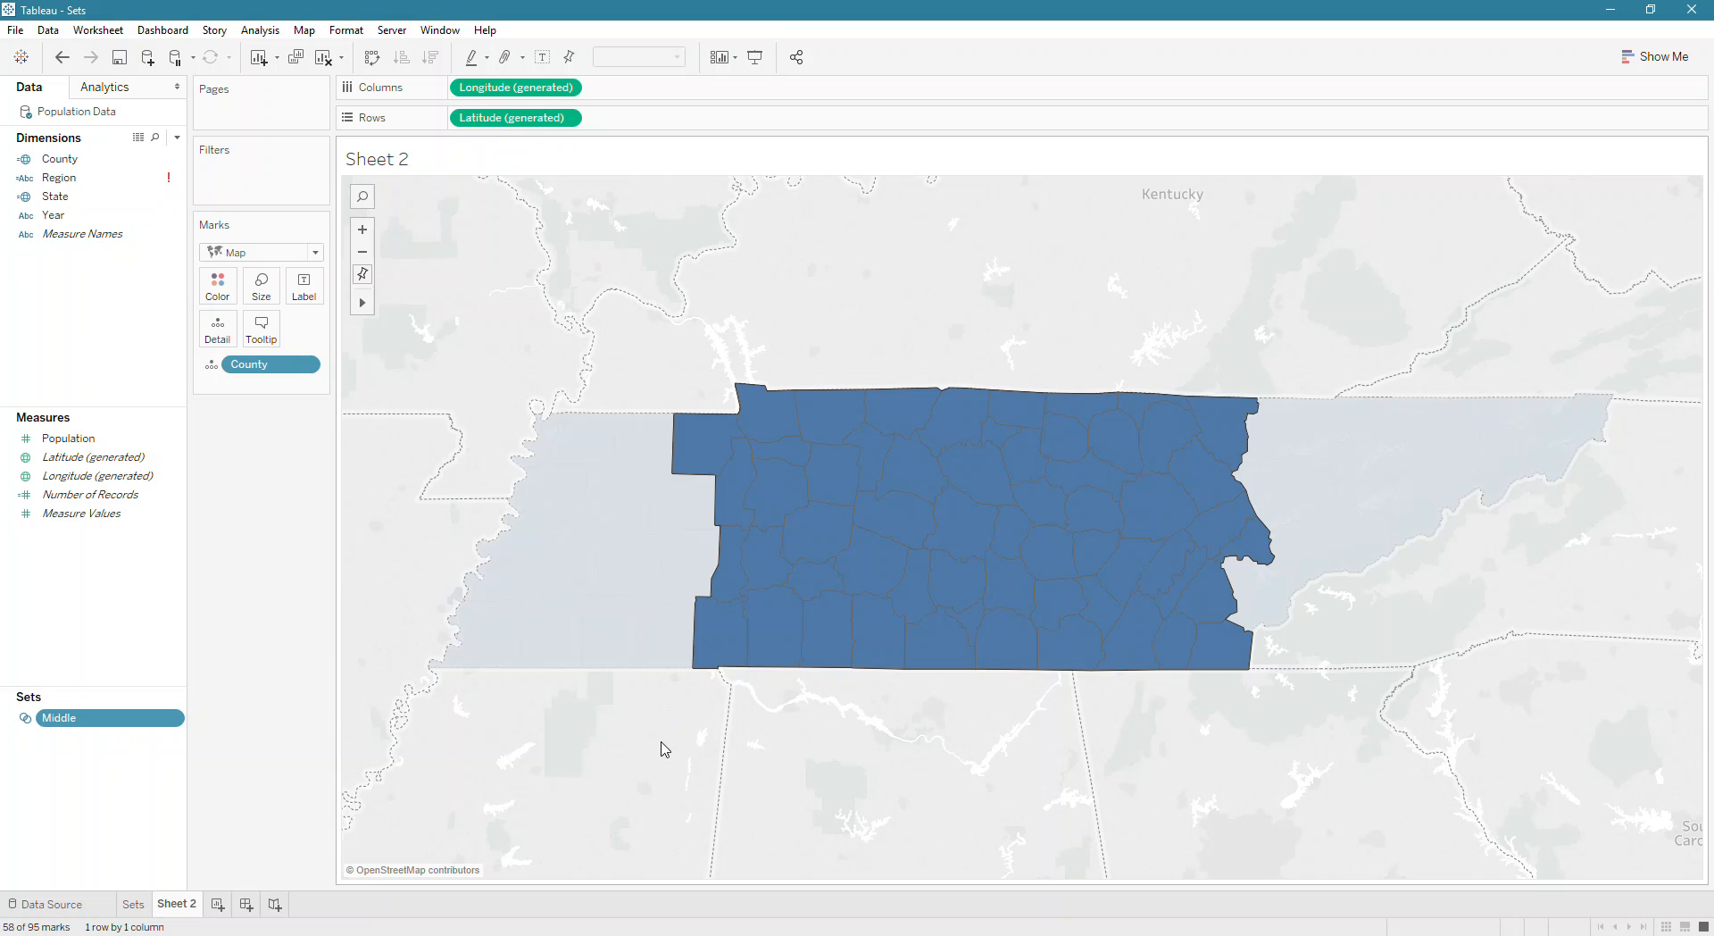
left_click(259, 743)
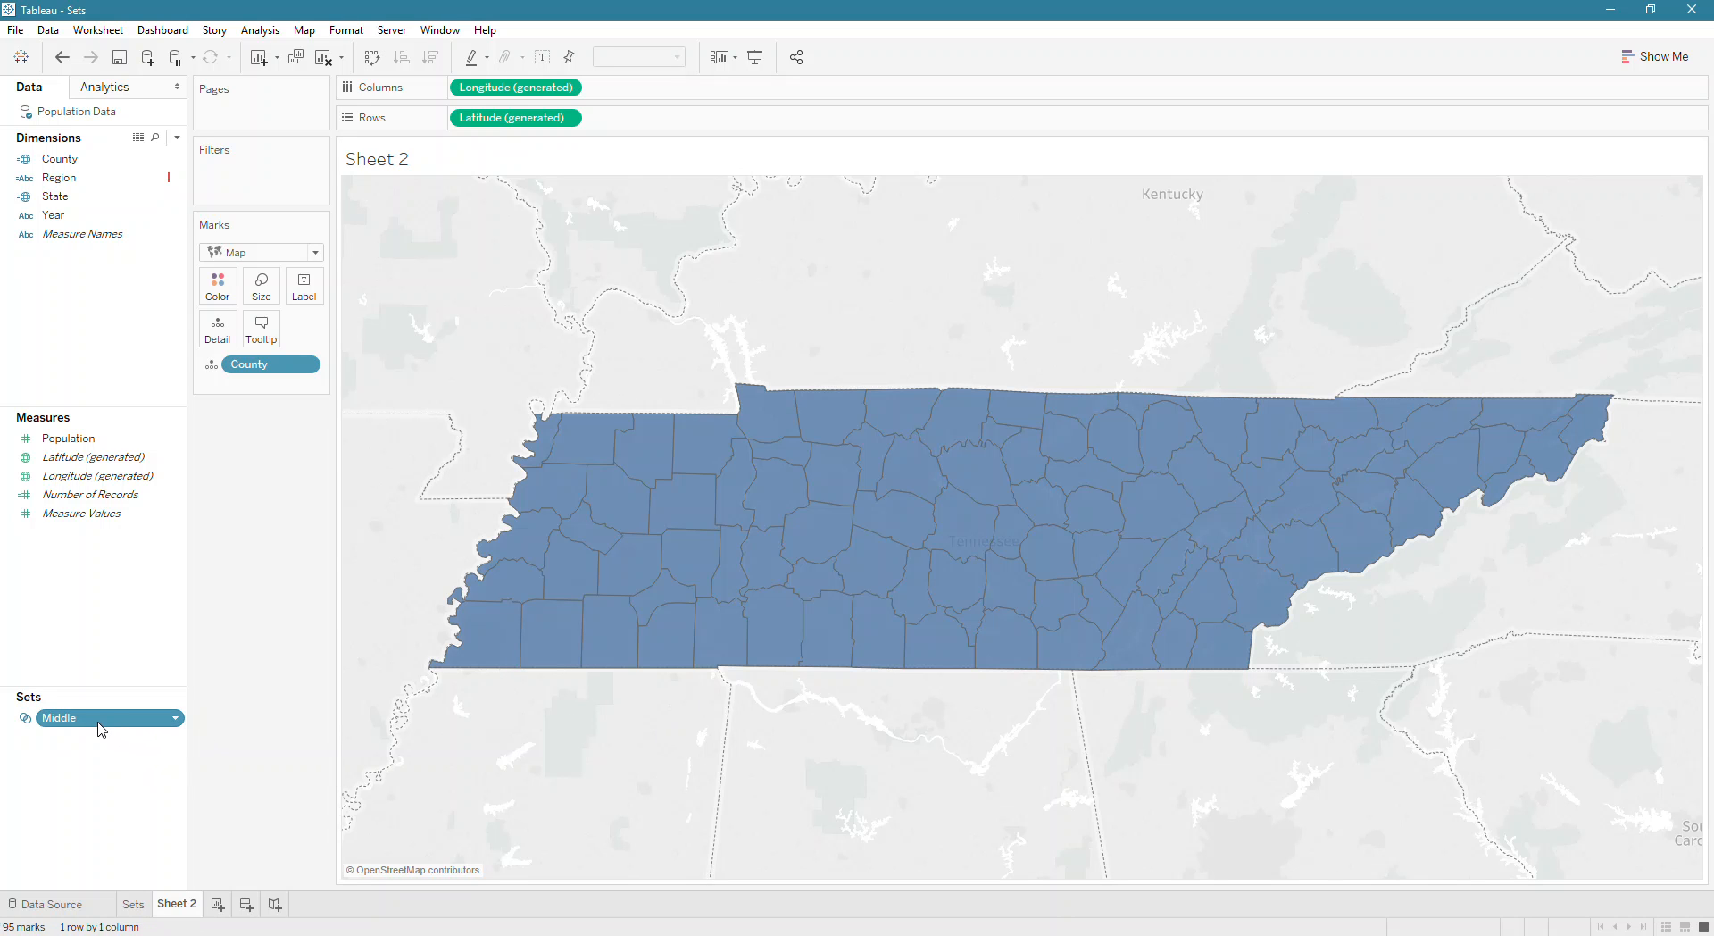
Filter the map by the Middle set in In/Out mode, keeping only the counties out of the set
left_click_drag(101, 730, 234, 176)
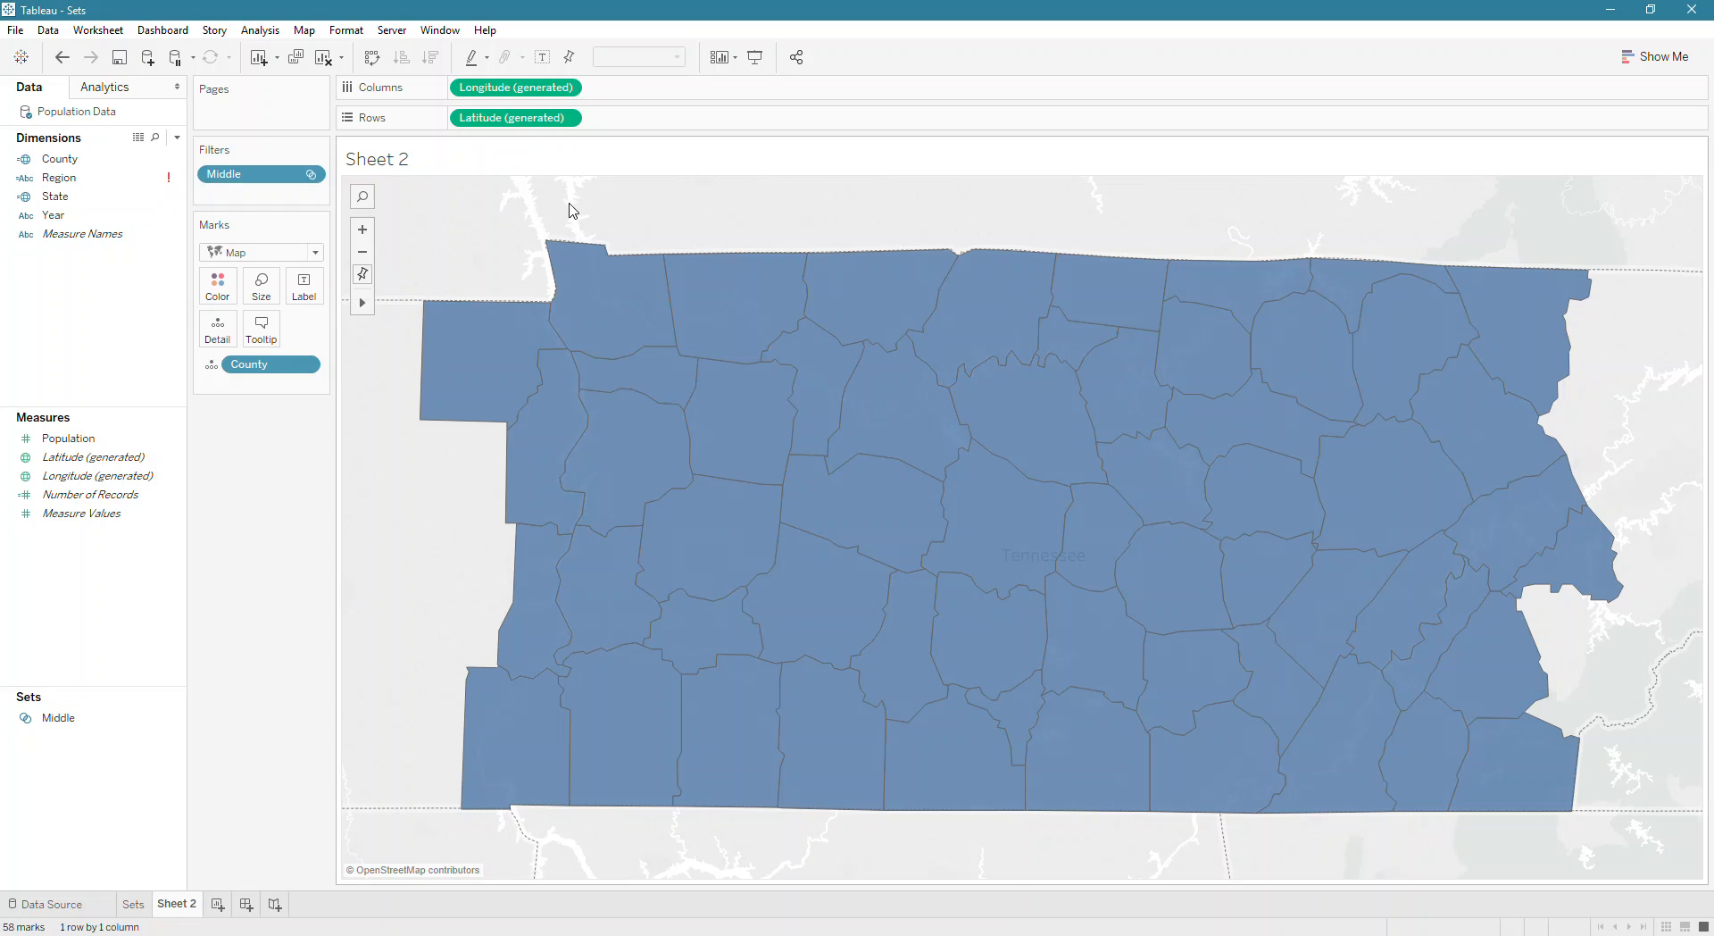
right_click(231, 176)
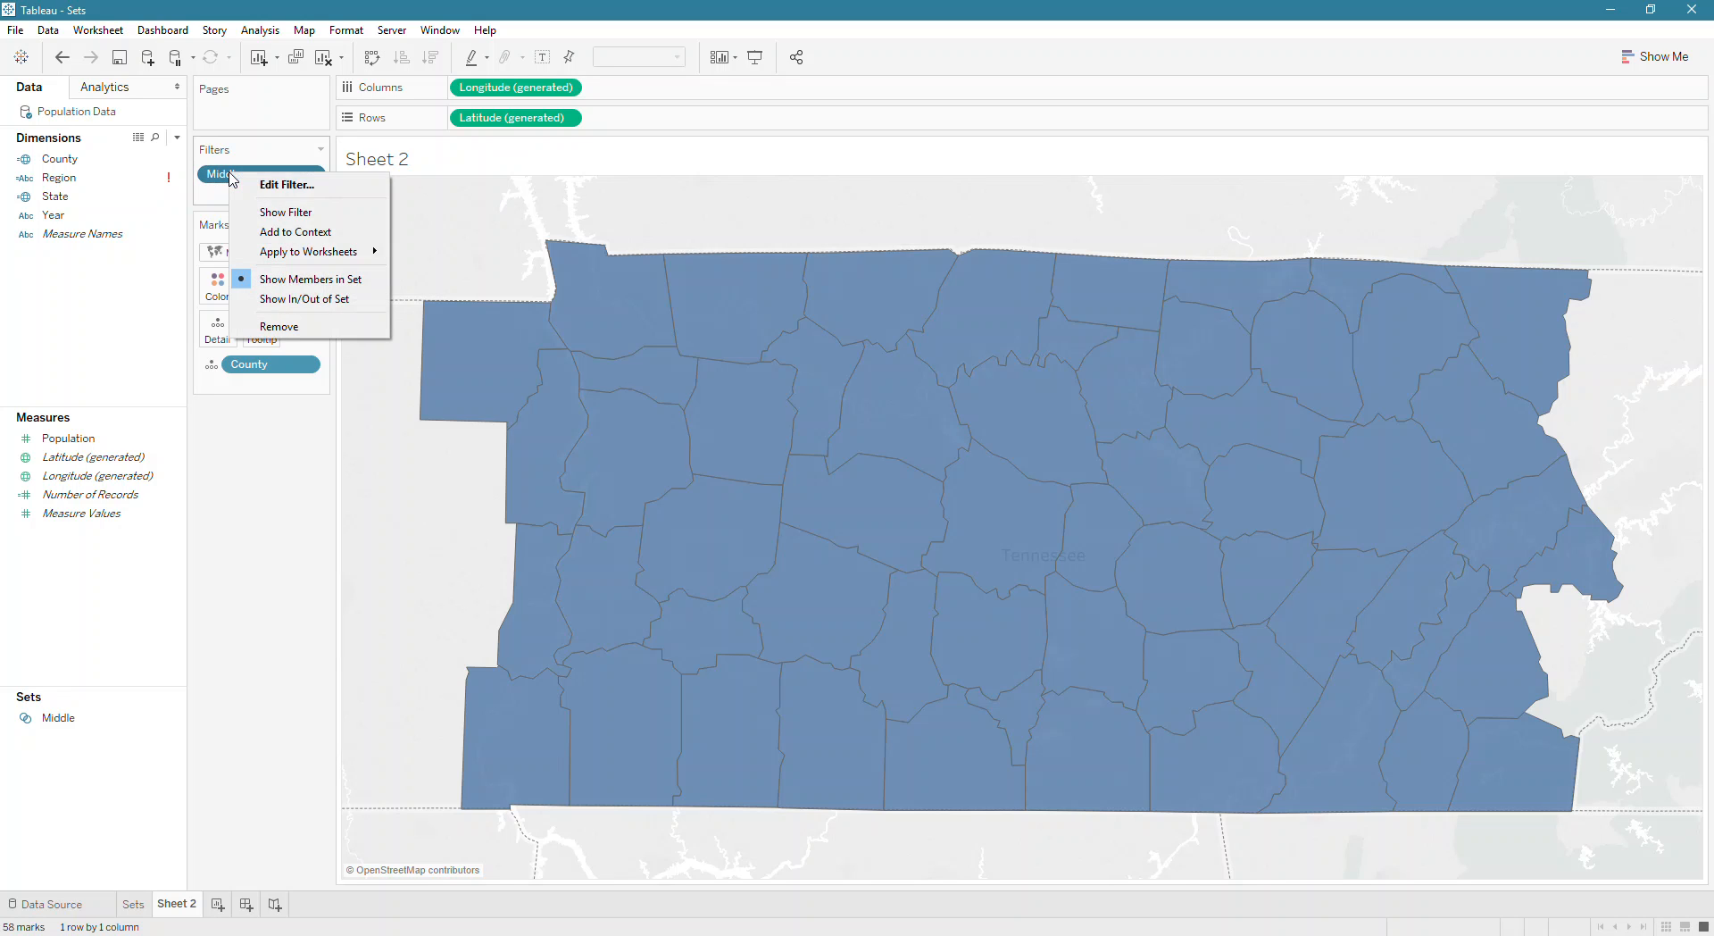
left_click(339, 300)
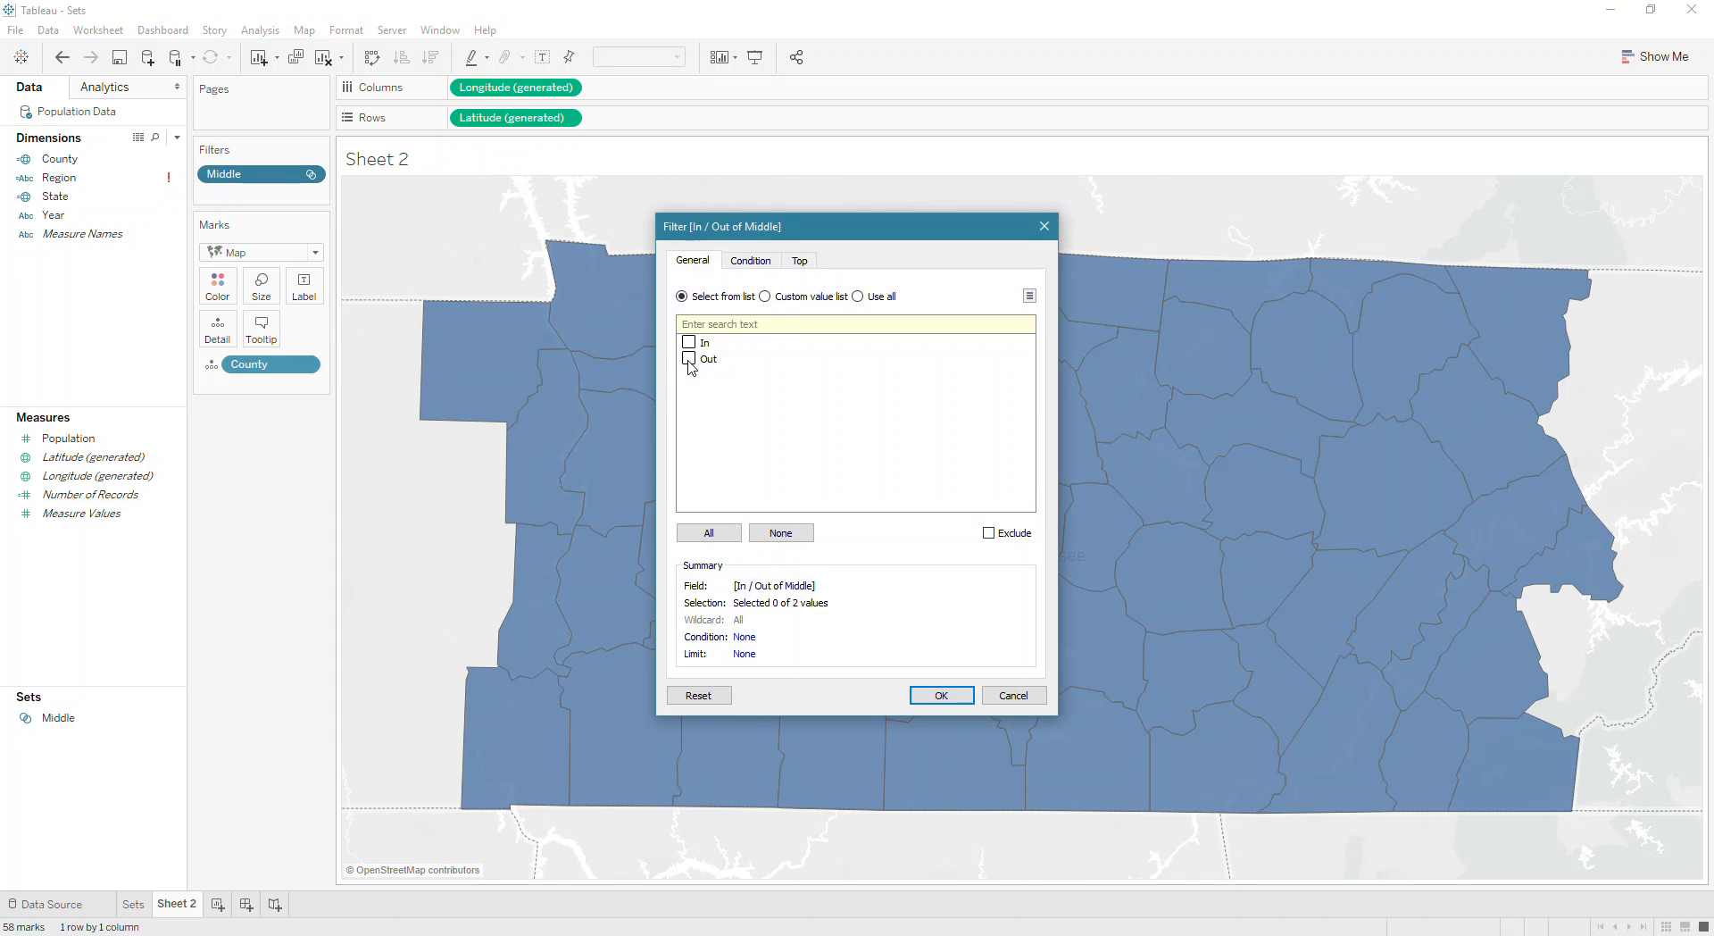
left_click(697, 361)
left_click(940, 696)
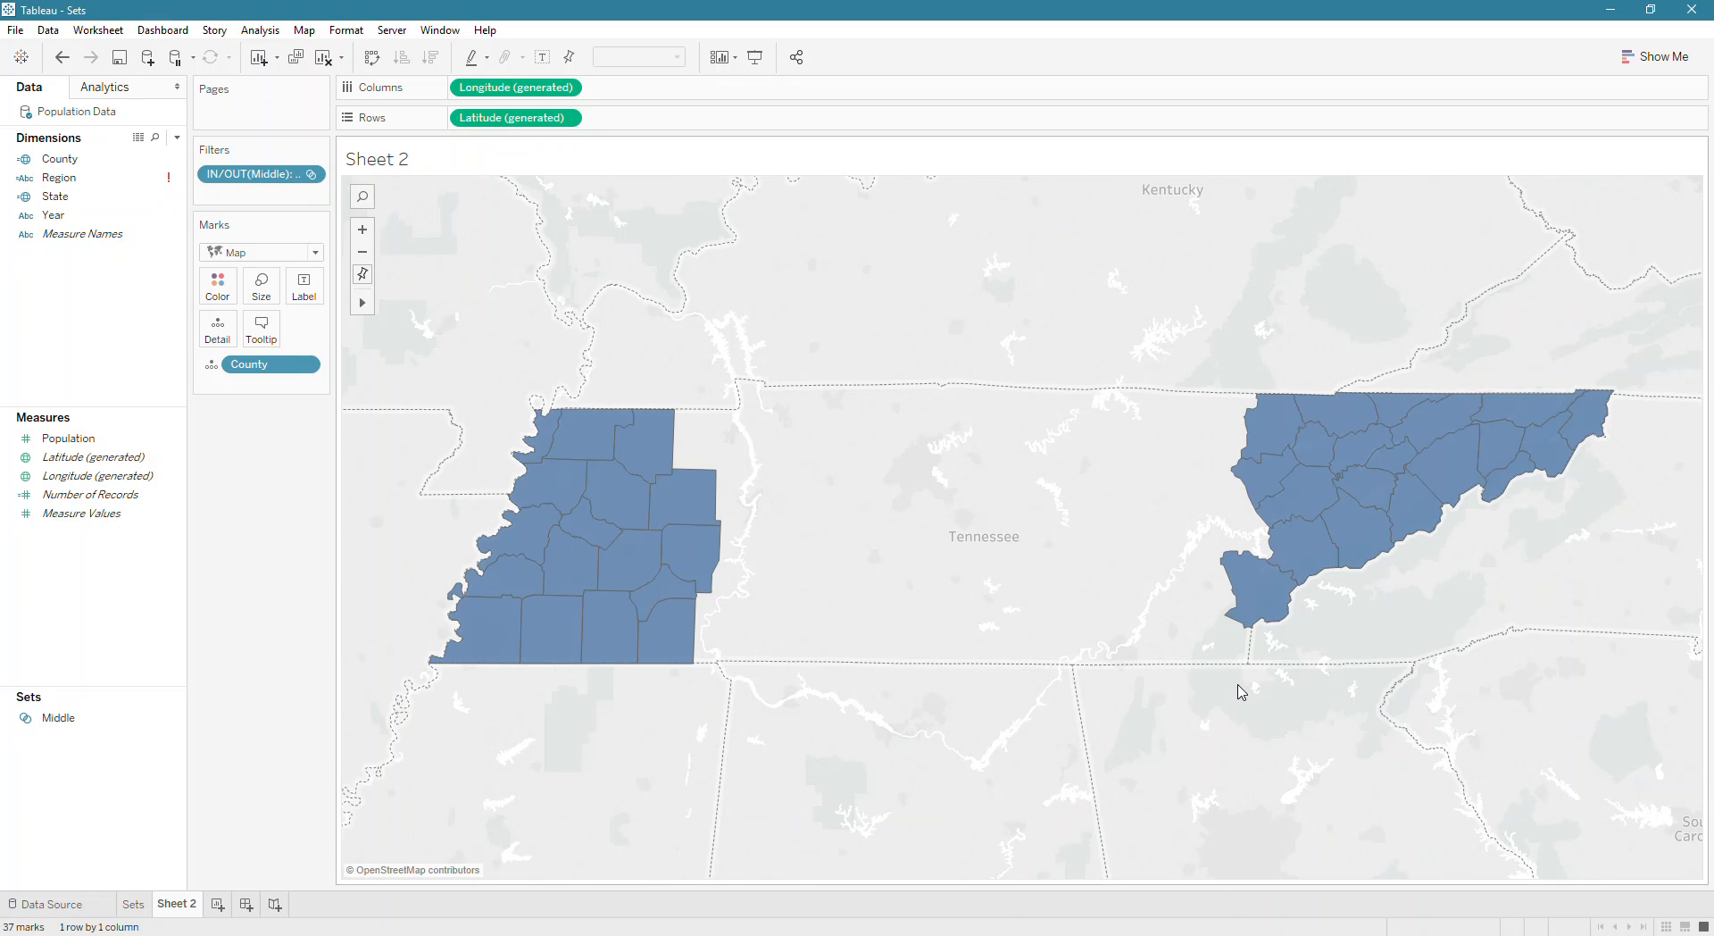
Select all remaining western Tennessee counties, create a set named West from them, and clear the selection
left_click_drag(401, 342, 795, 696)
right_click(622, 604)
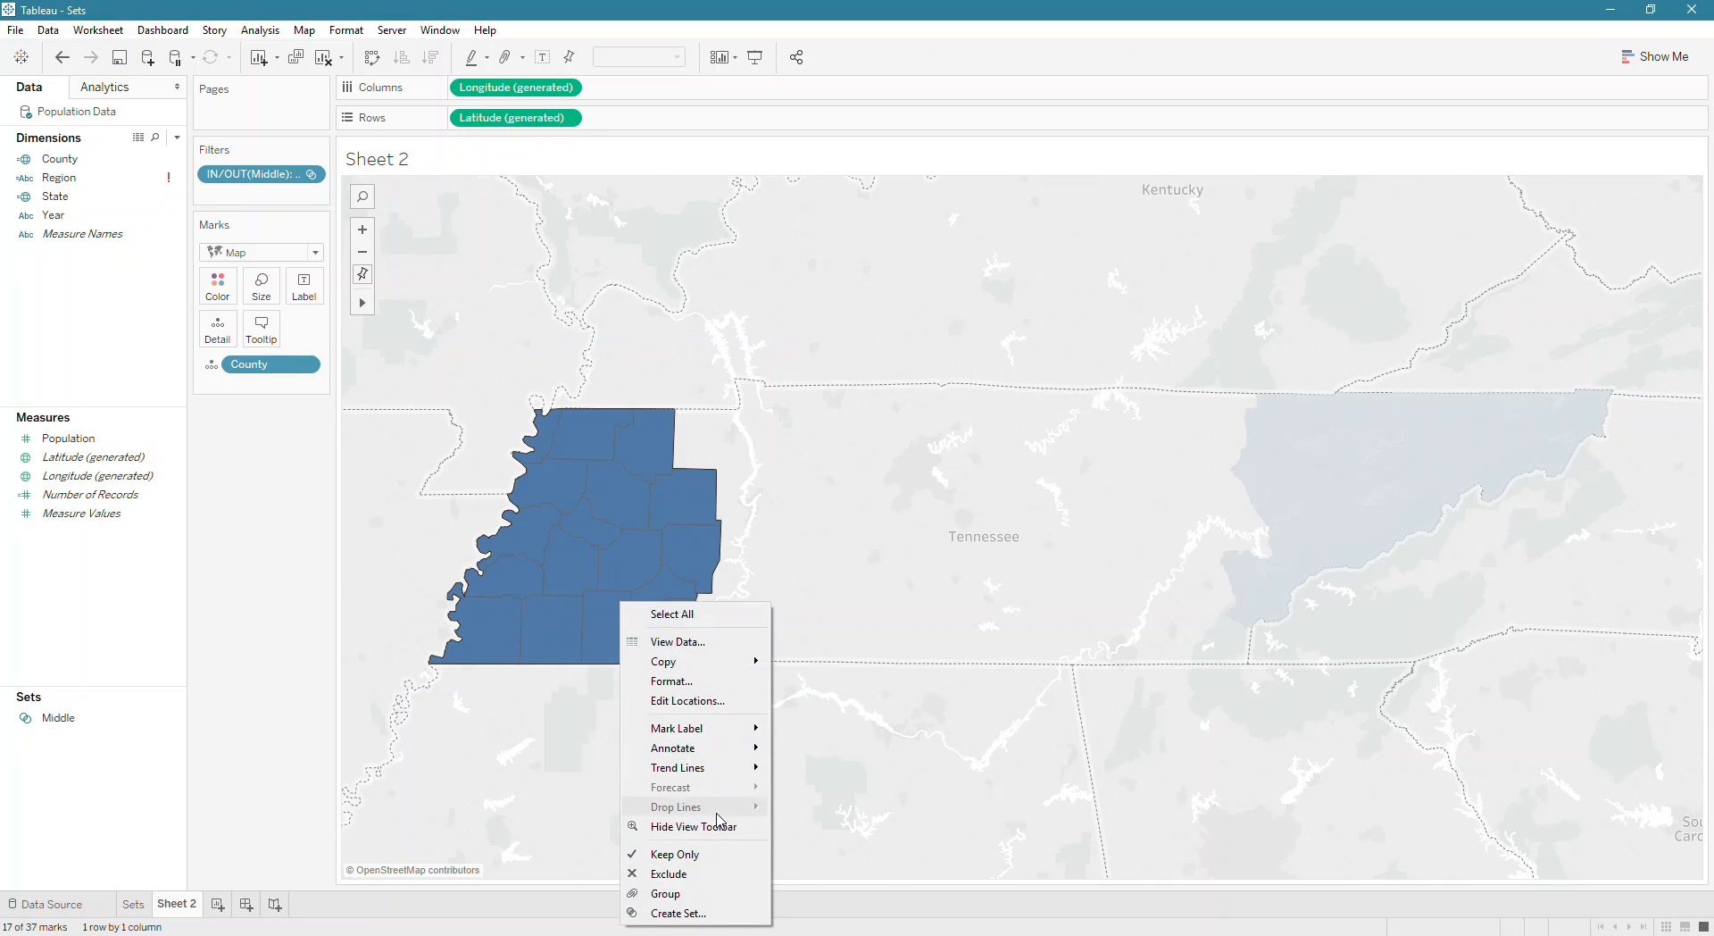
left_click(702, 914)
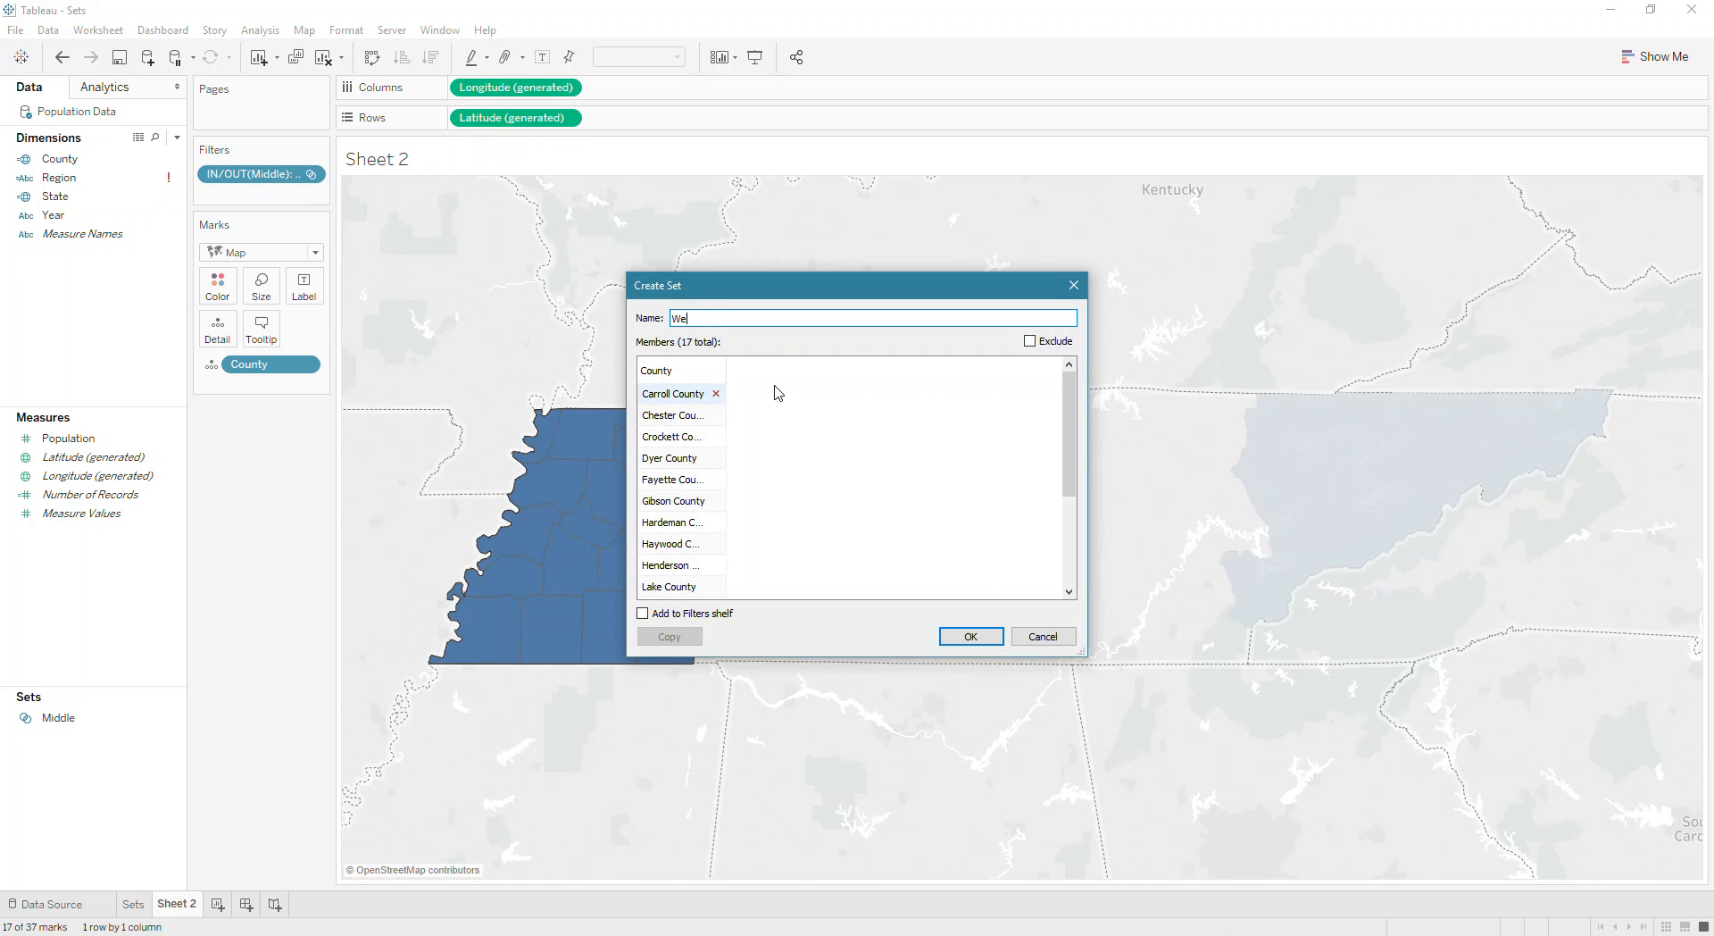
key("Return")
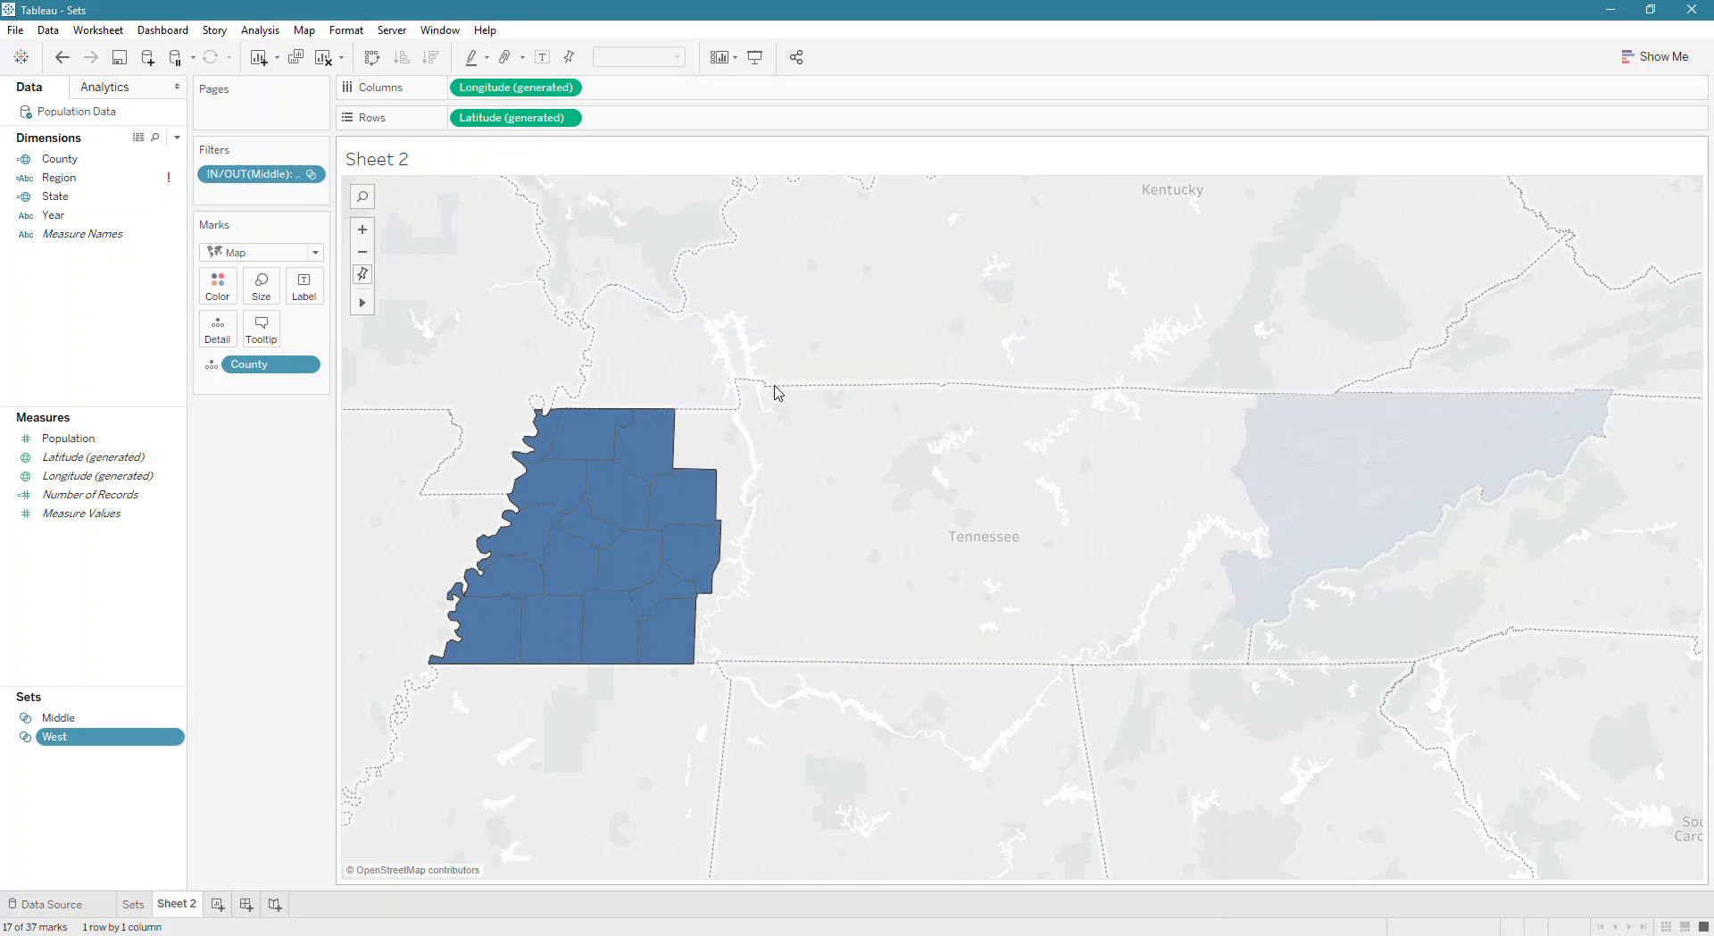
left_click(938, 504)
Select all remaining eastern Tennessee counties and create a set named East from them
left_click_drag(1158, 326, 1697, 670)
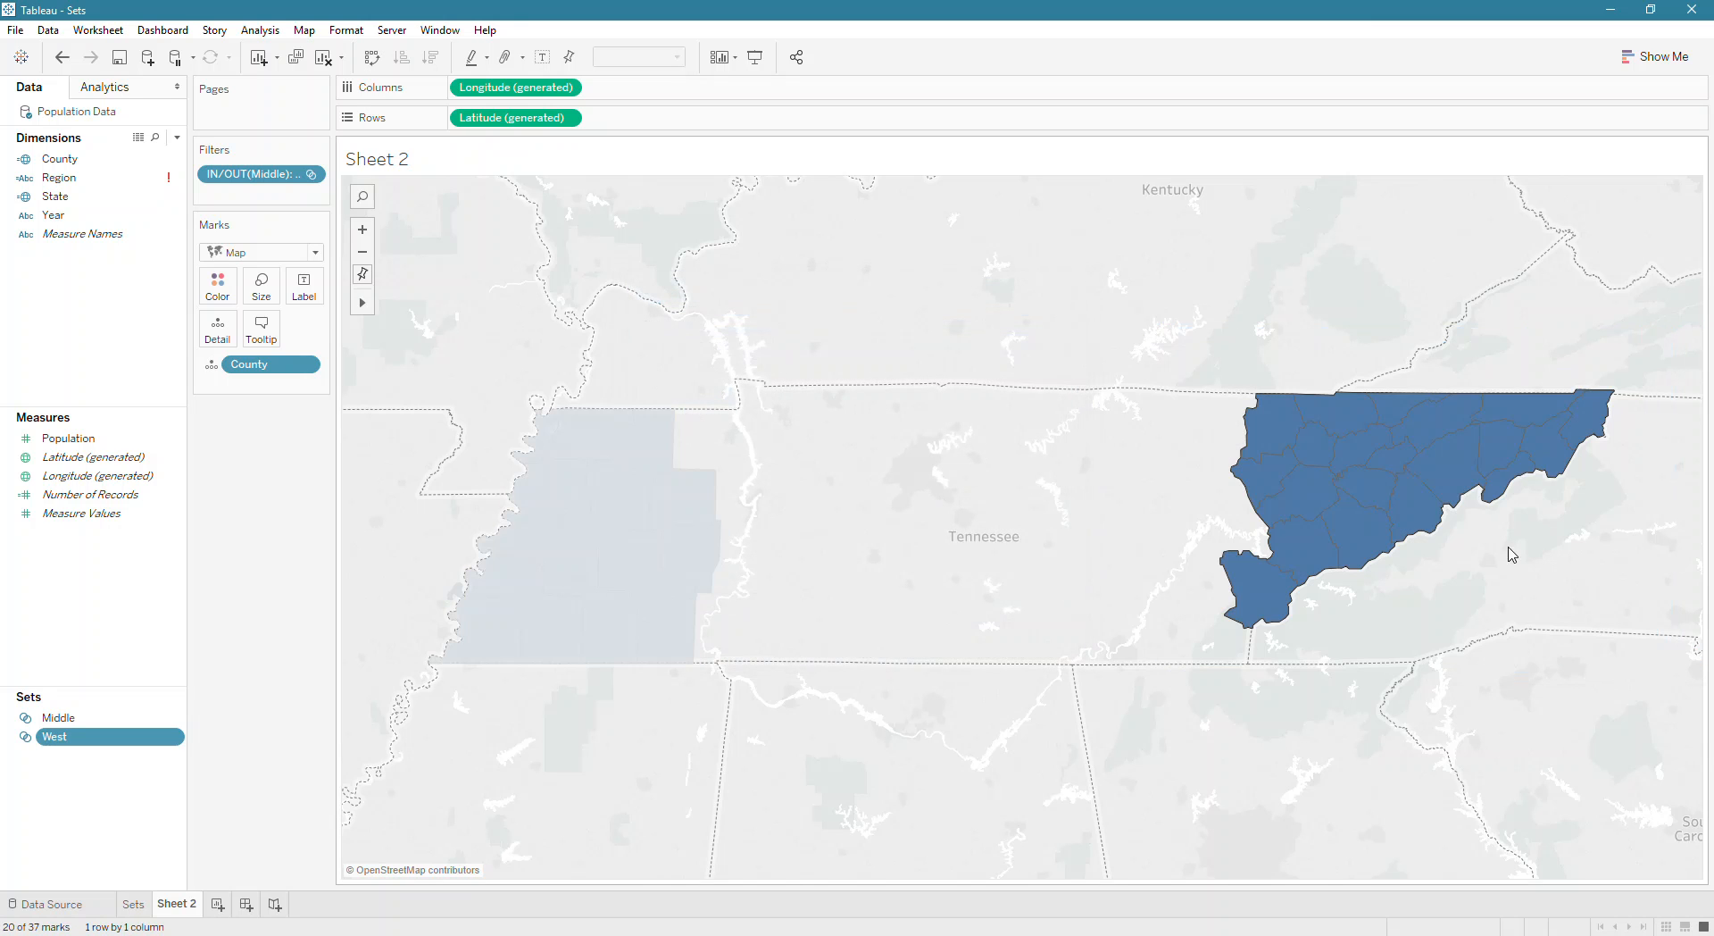
right_click(1414, 461)
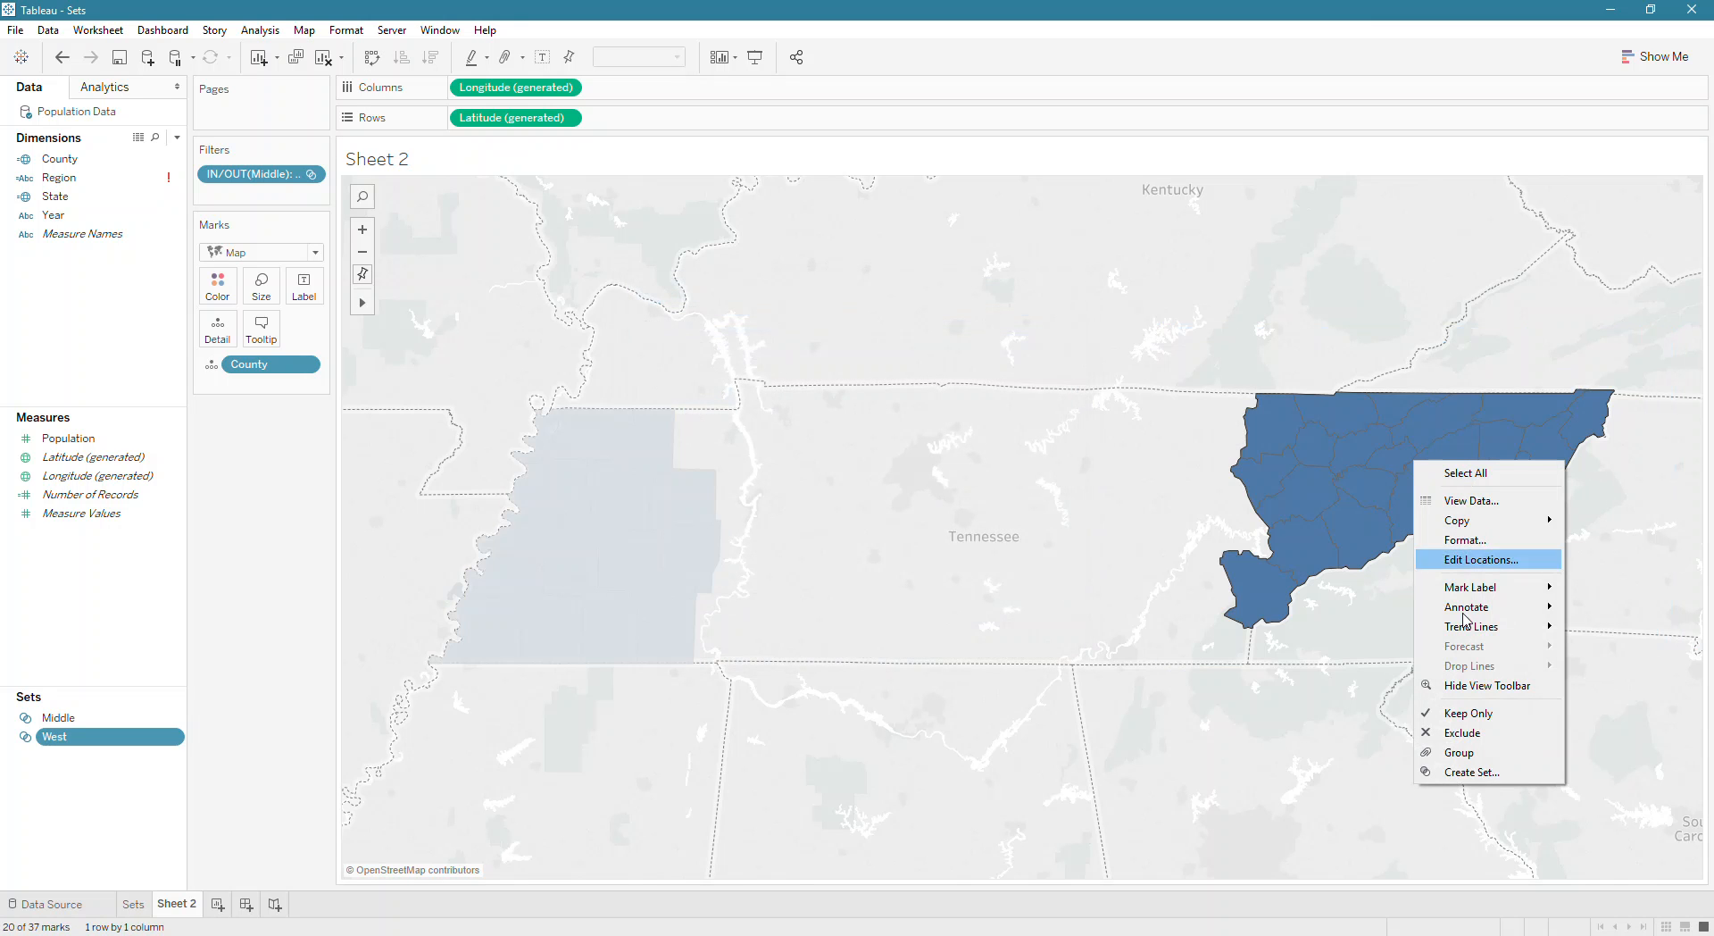
left_click(1473, 771)
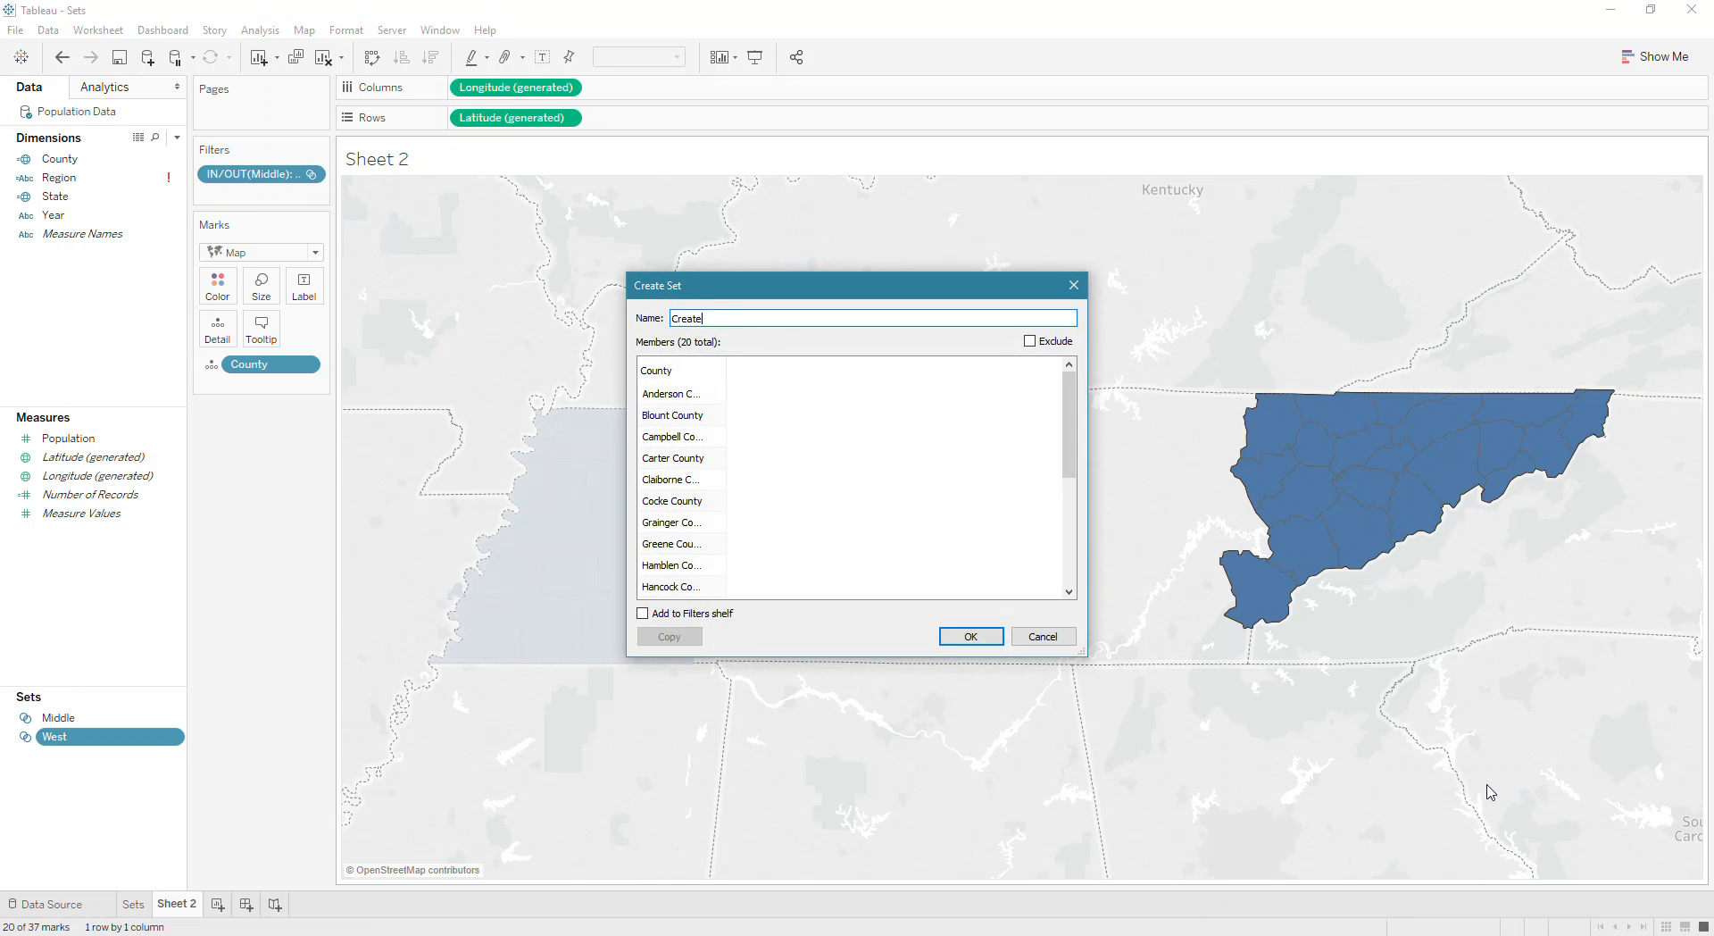
key("BackSpace")
key("BackSpace")
key("BackSpace")
key("BackSpace")
key("BackSpace")
key("BackSpace")
key("BackSpace")
key("BackSpace")
type("East")
key("Return")
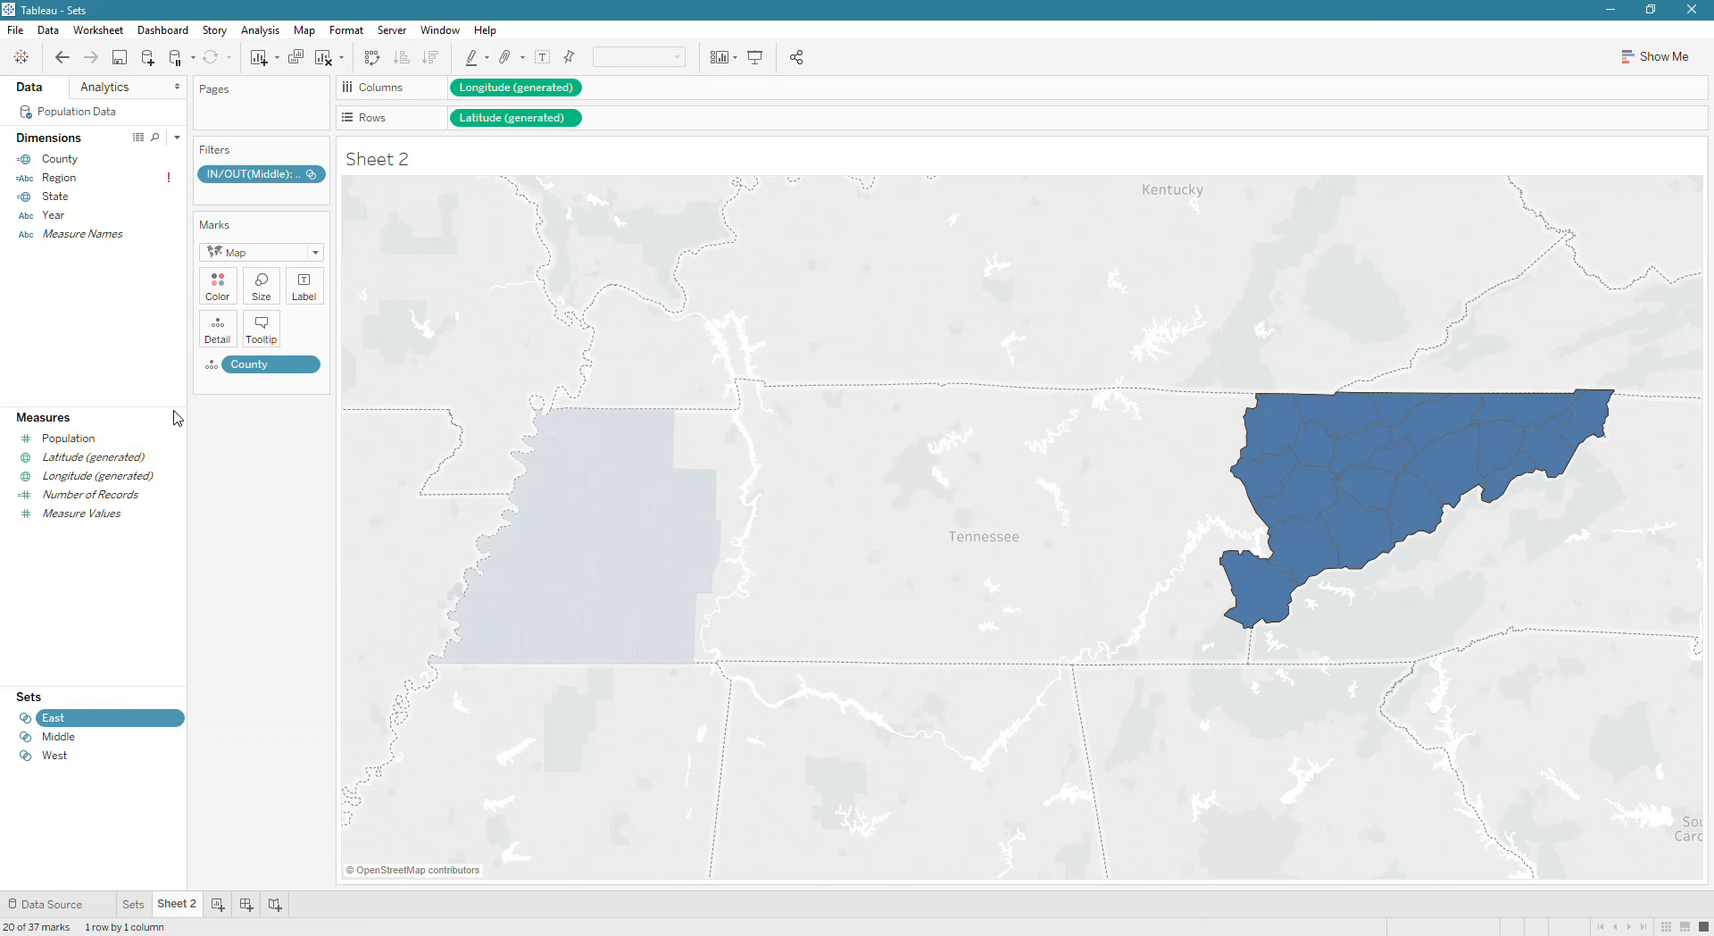
Remove the Middle set filter from the sheet and color the map by membership in the East set
left_click_drag(261, 174, 89, 795)
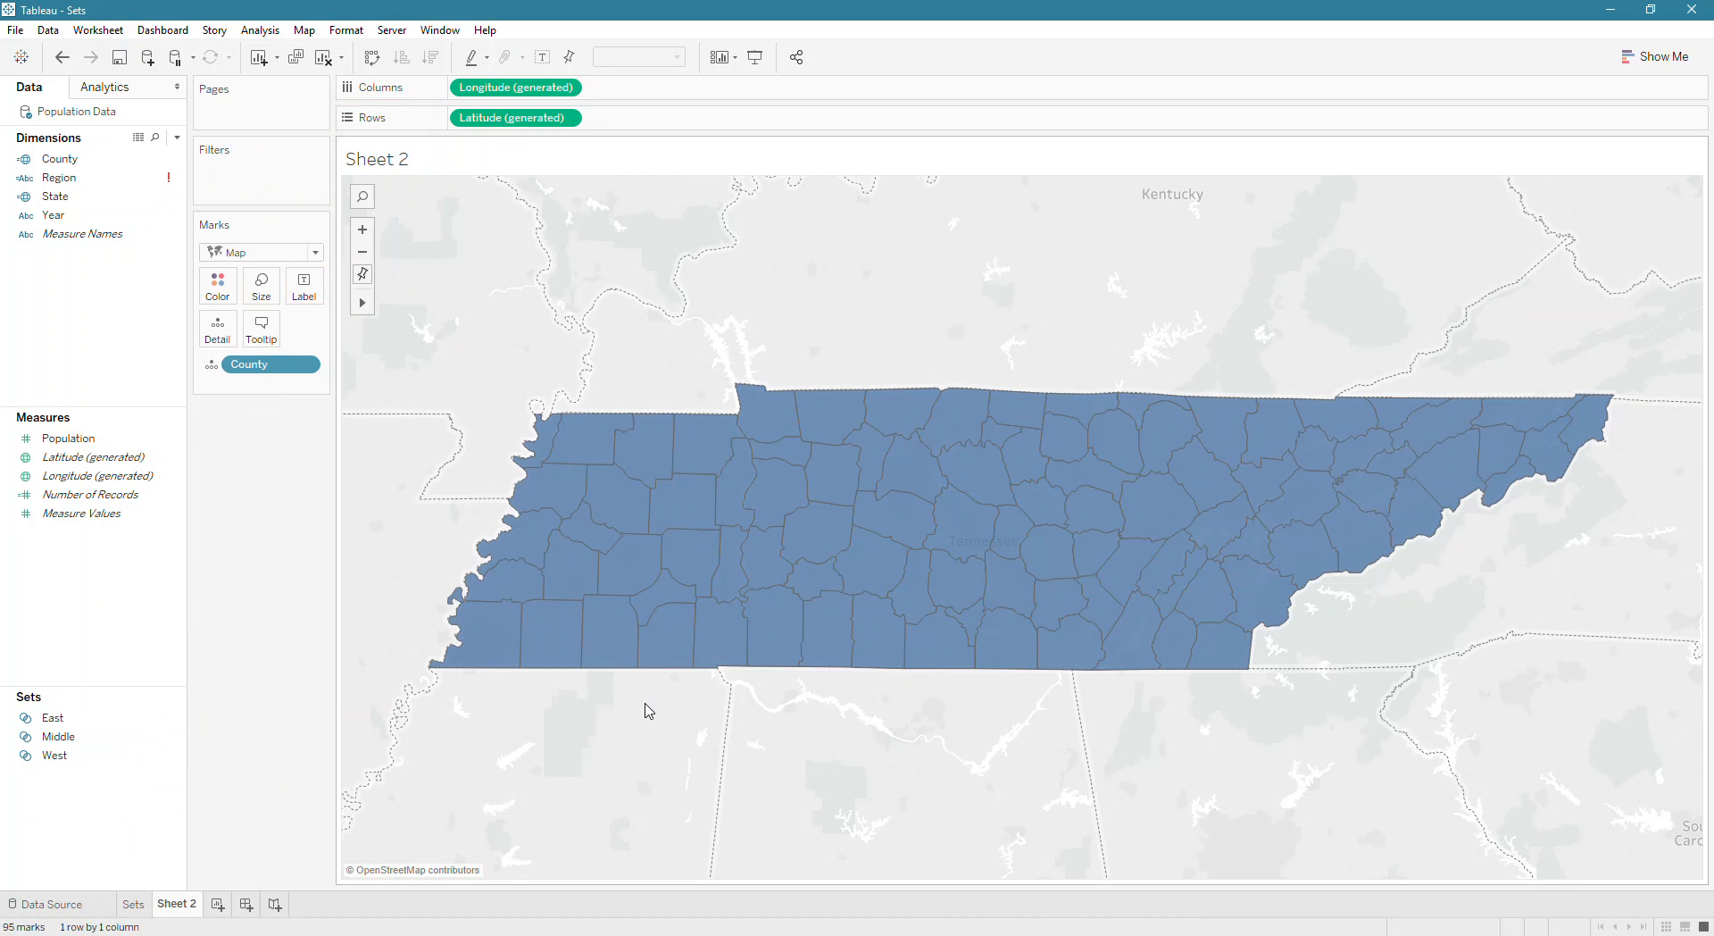
left_click(72, 720)
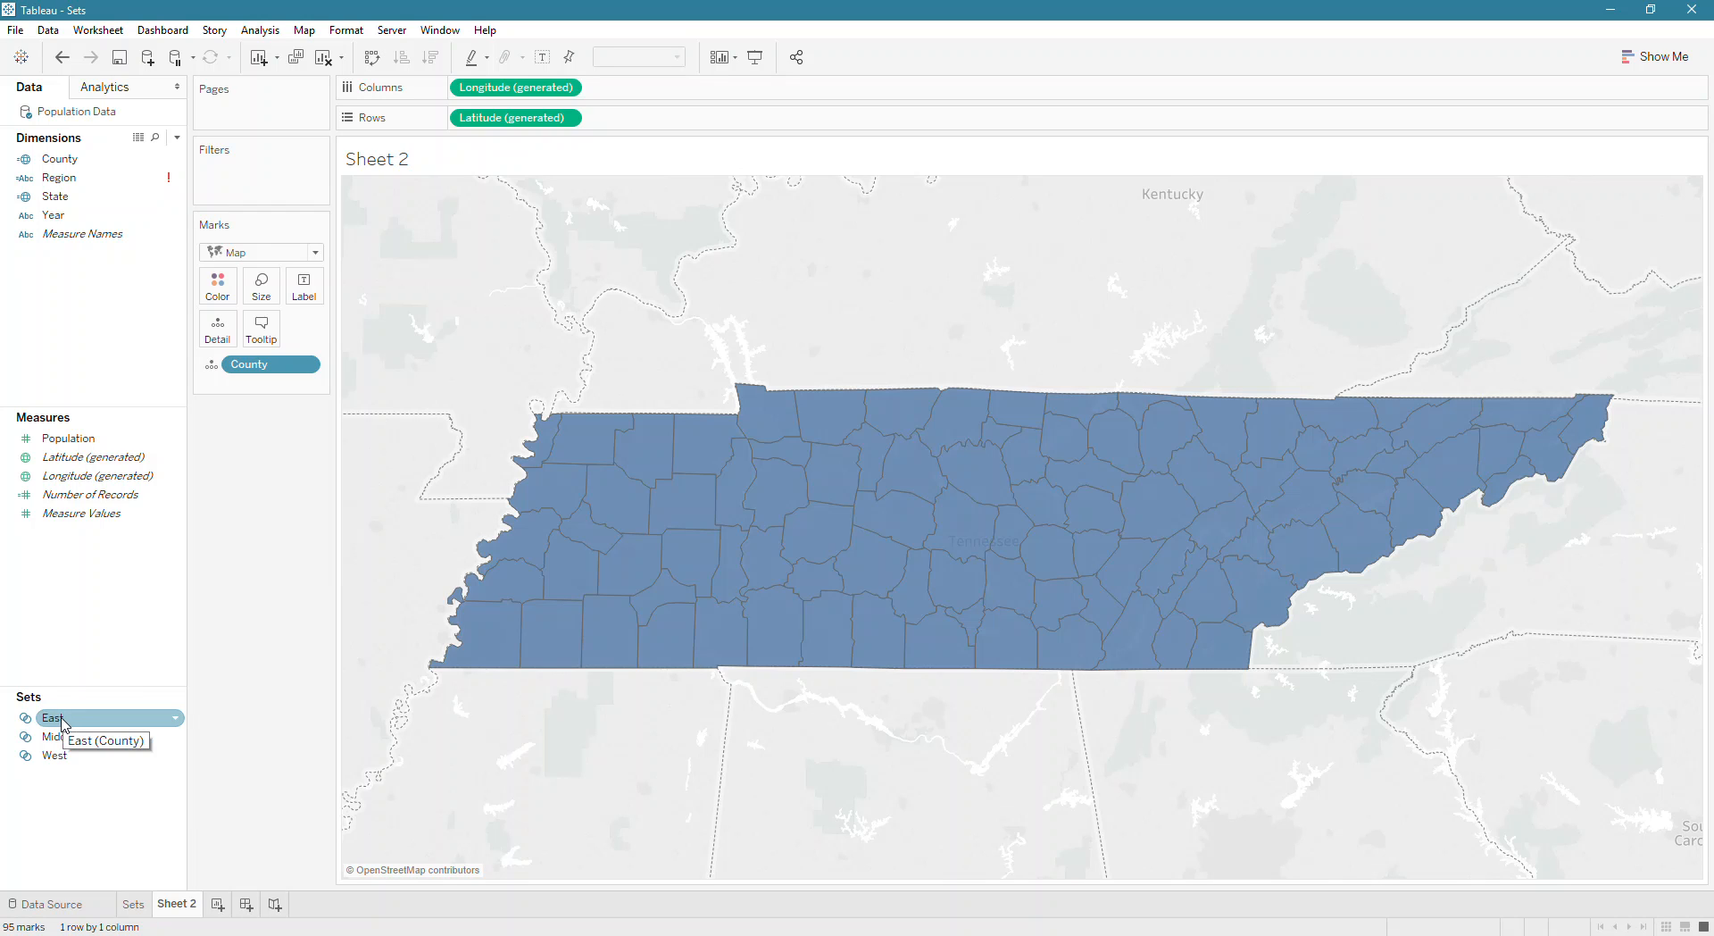
left_click_drag(53, 723, 223, 287)
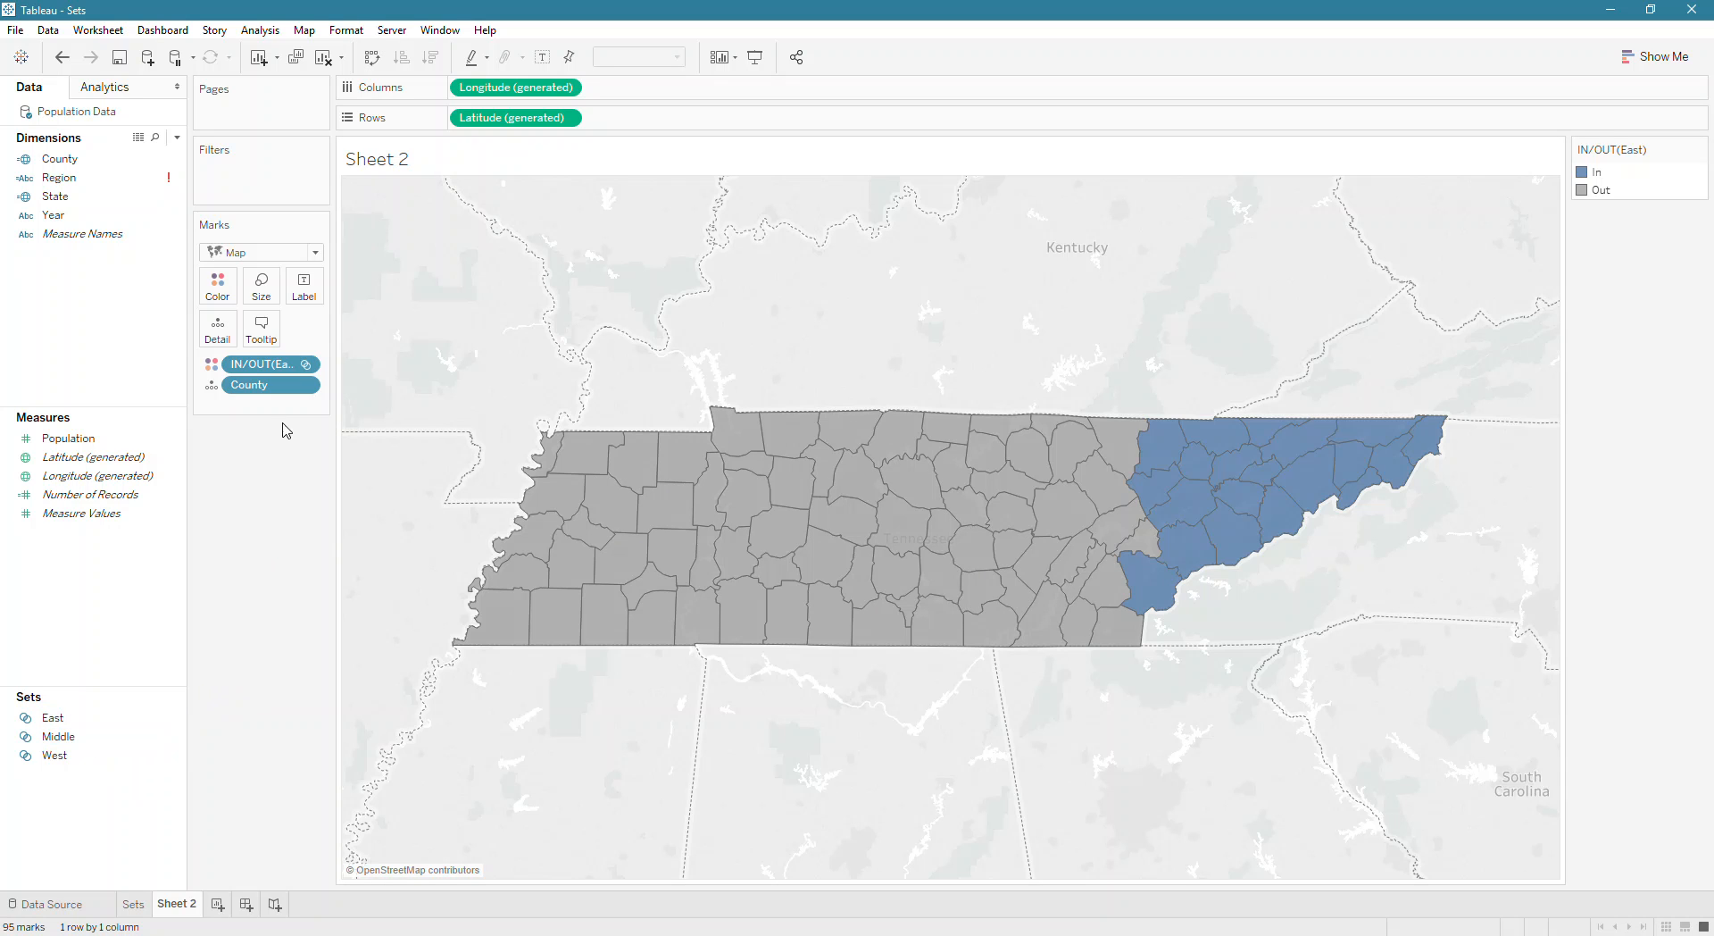
Replace the map's color field with the West set, and after that with the Middle set
left_click_drag(55, 754, 366, 420)
left_click_drag(259, 366, 218, 286)
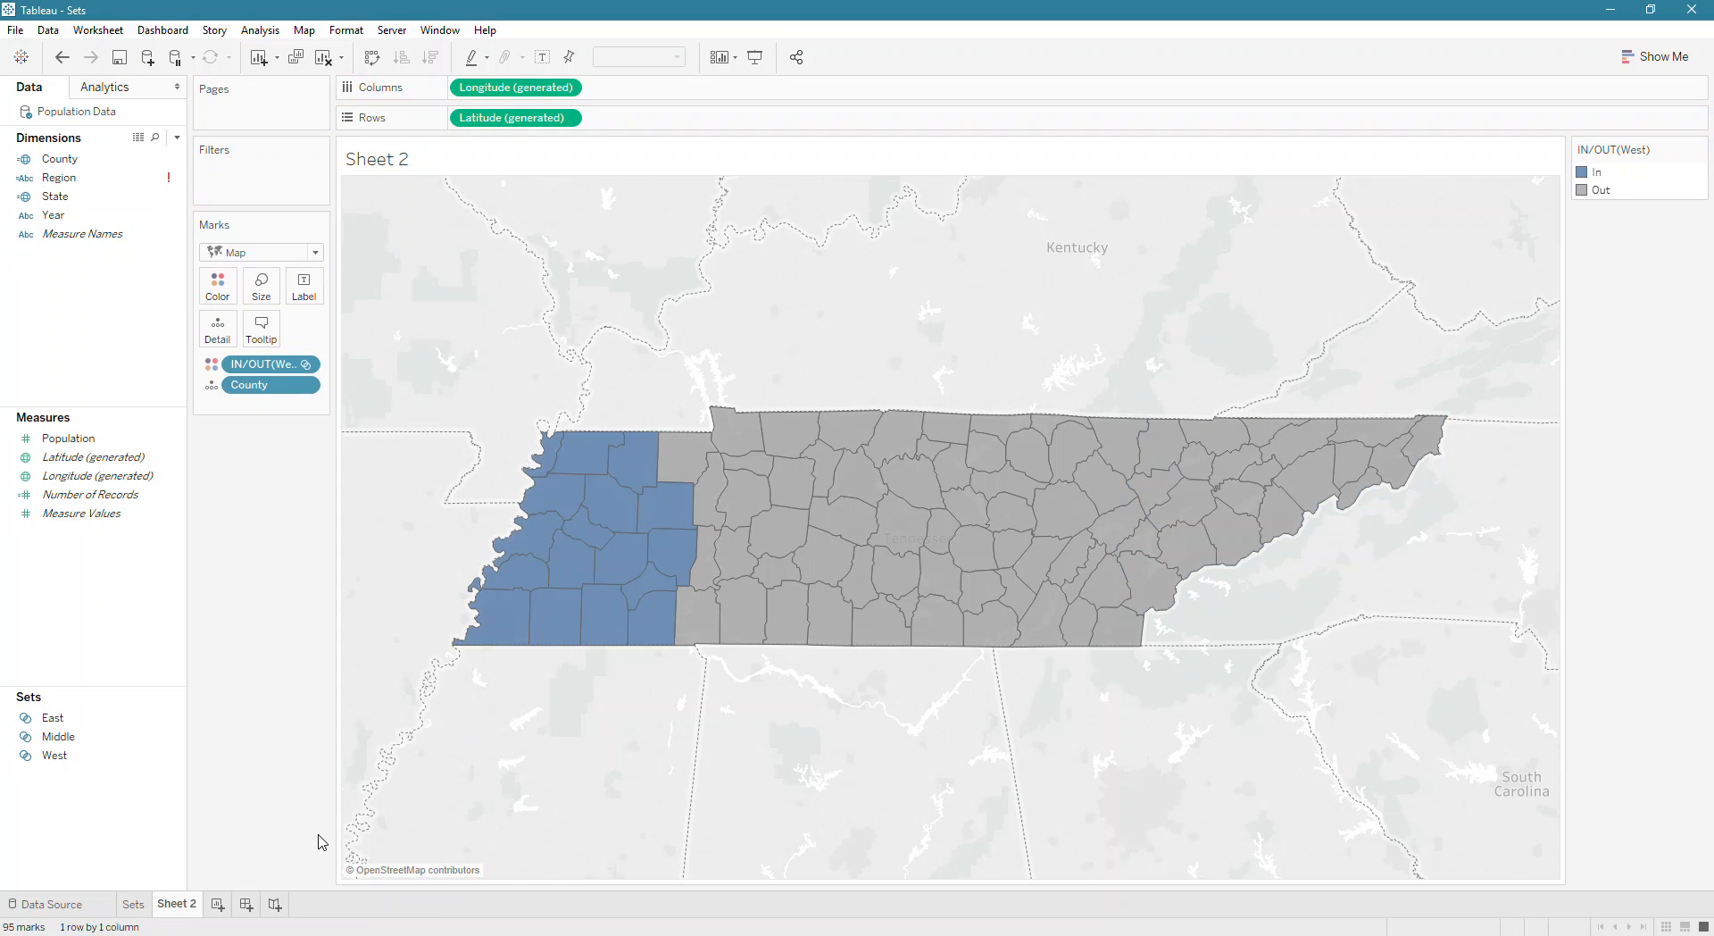
left_click_drag(55, 736, 256, 366)
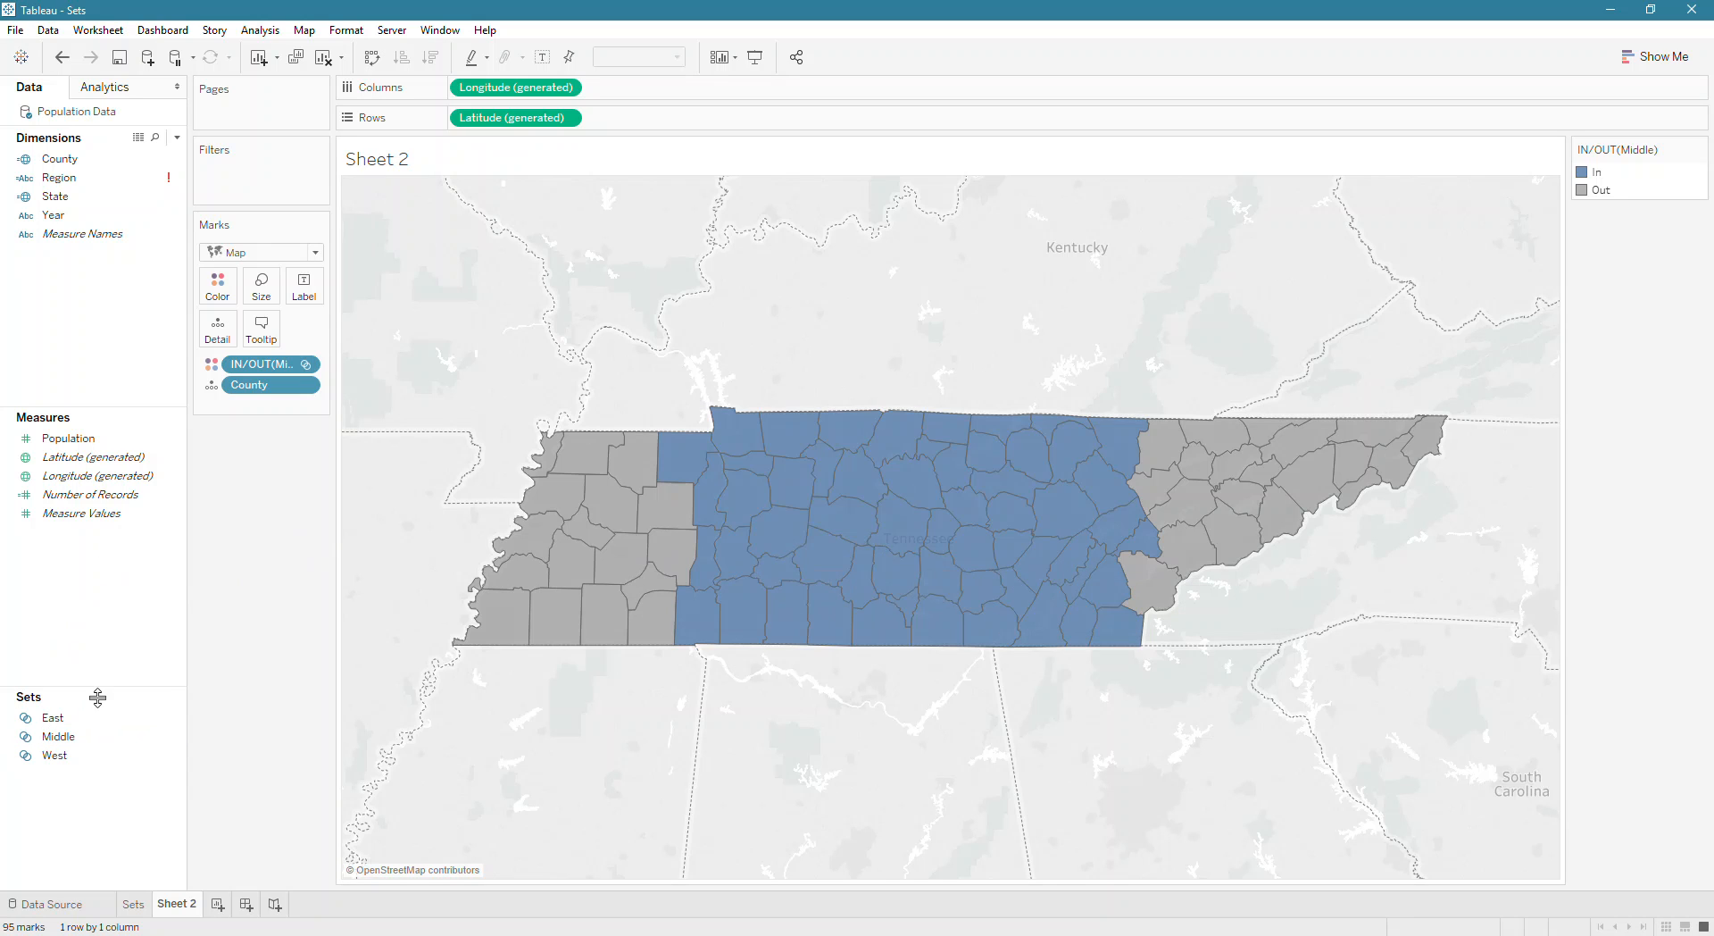
Filter the map to the East set's members and remove that filter again
left_click_drag(86, 723, 817, 456)
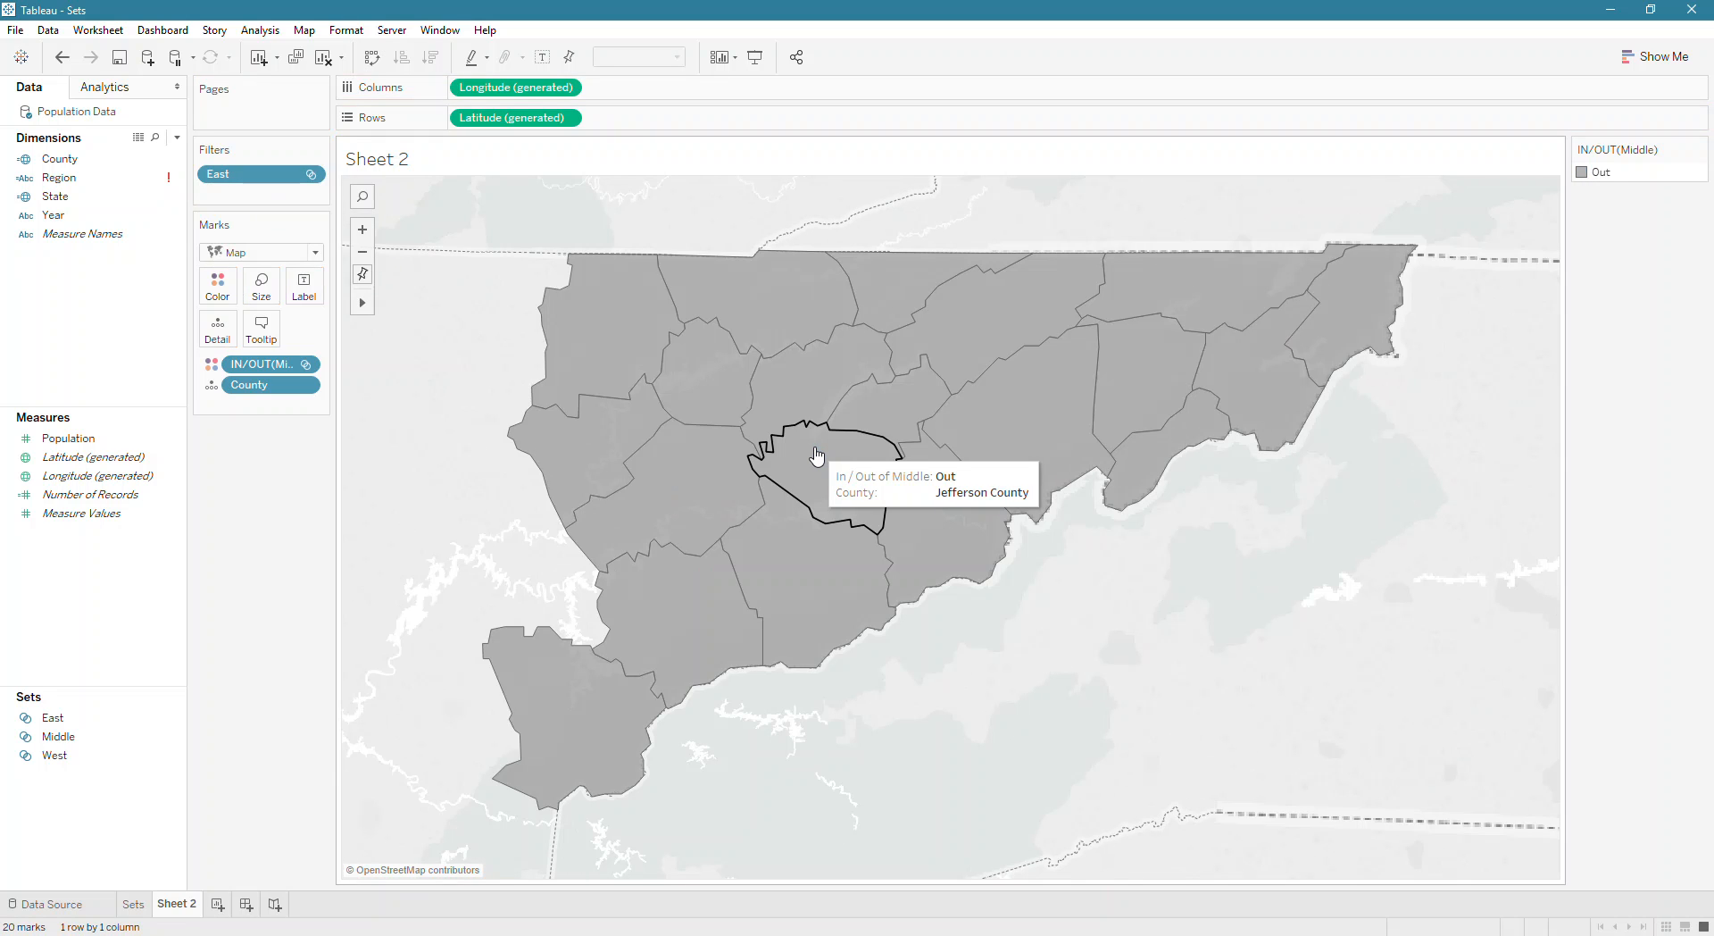
left_click_drag(266, 186, 81, 617)
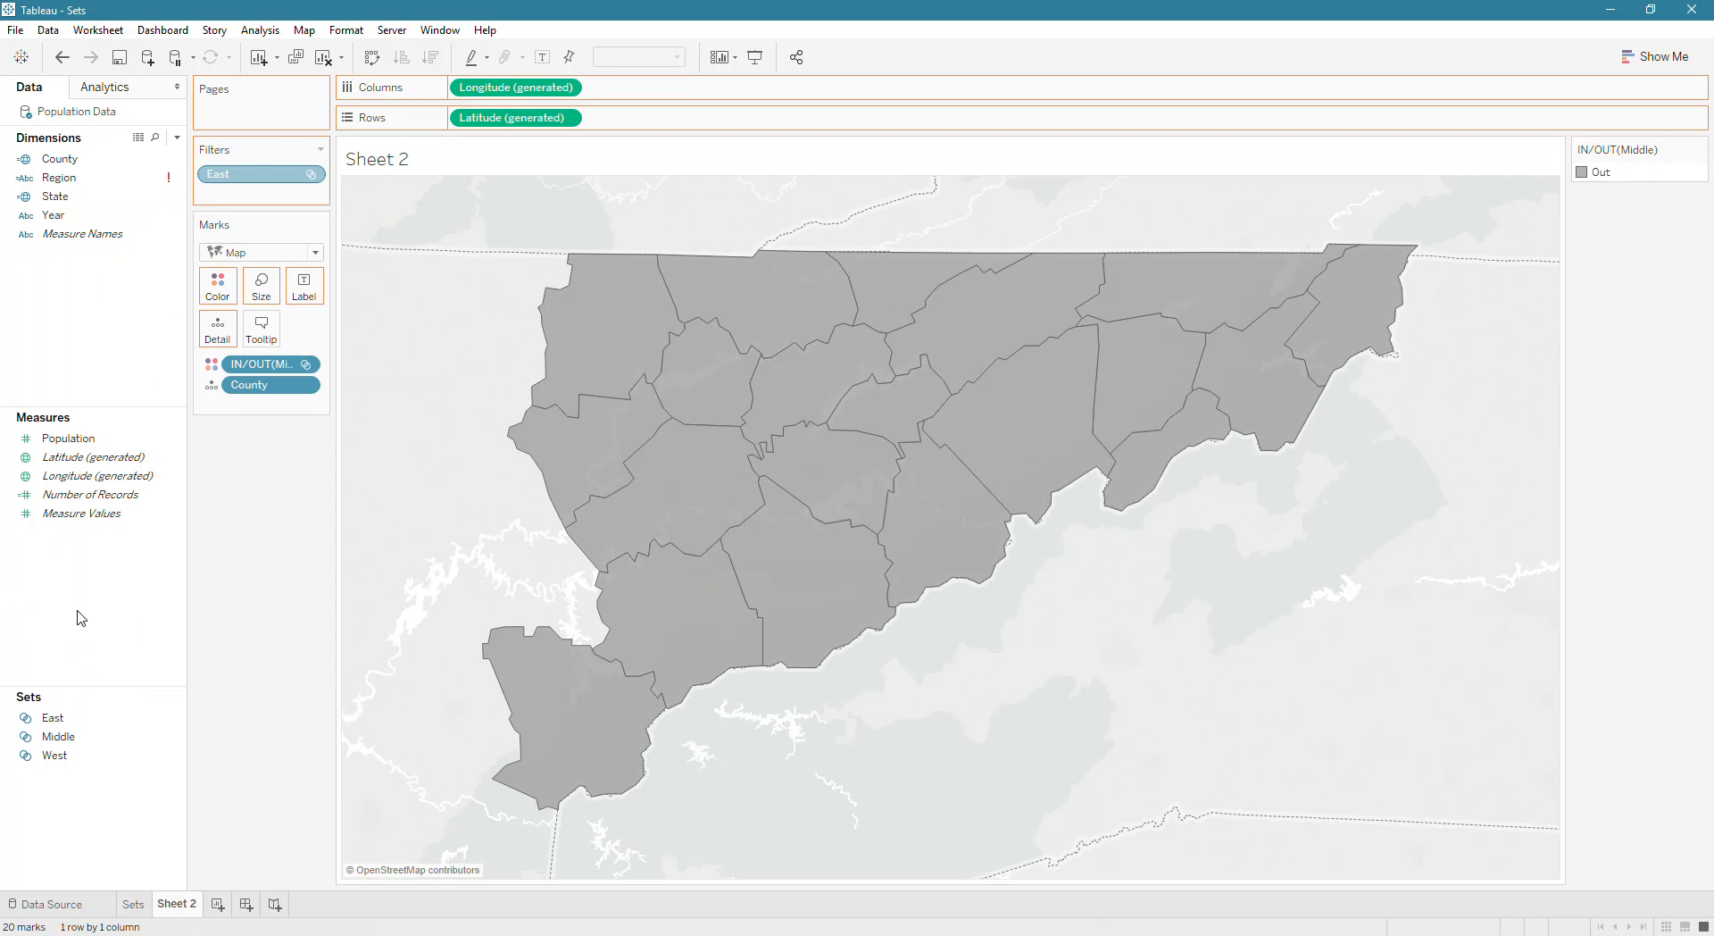
Replace the [Middle TN] reference in the Region calculation with the [Middle] set, save it, and color the map by Region
right_click(87, 183)
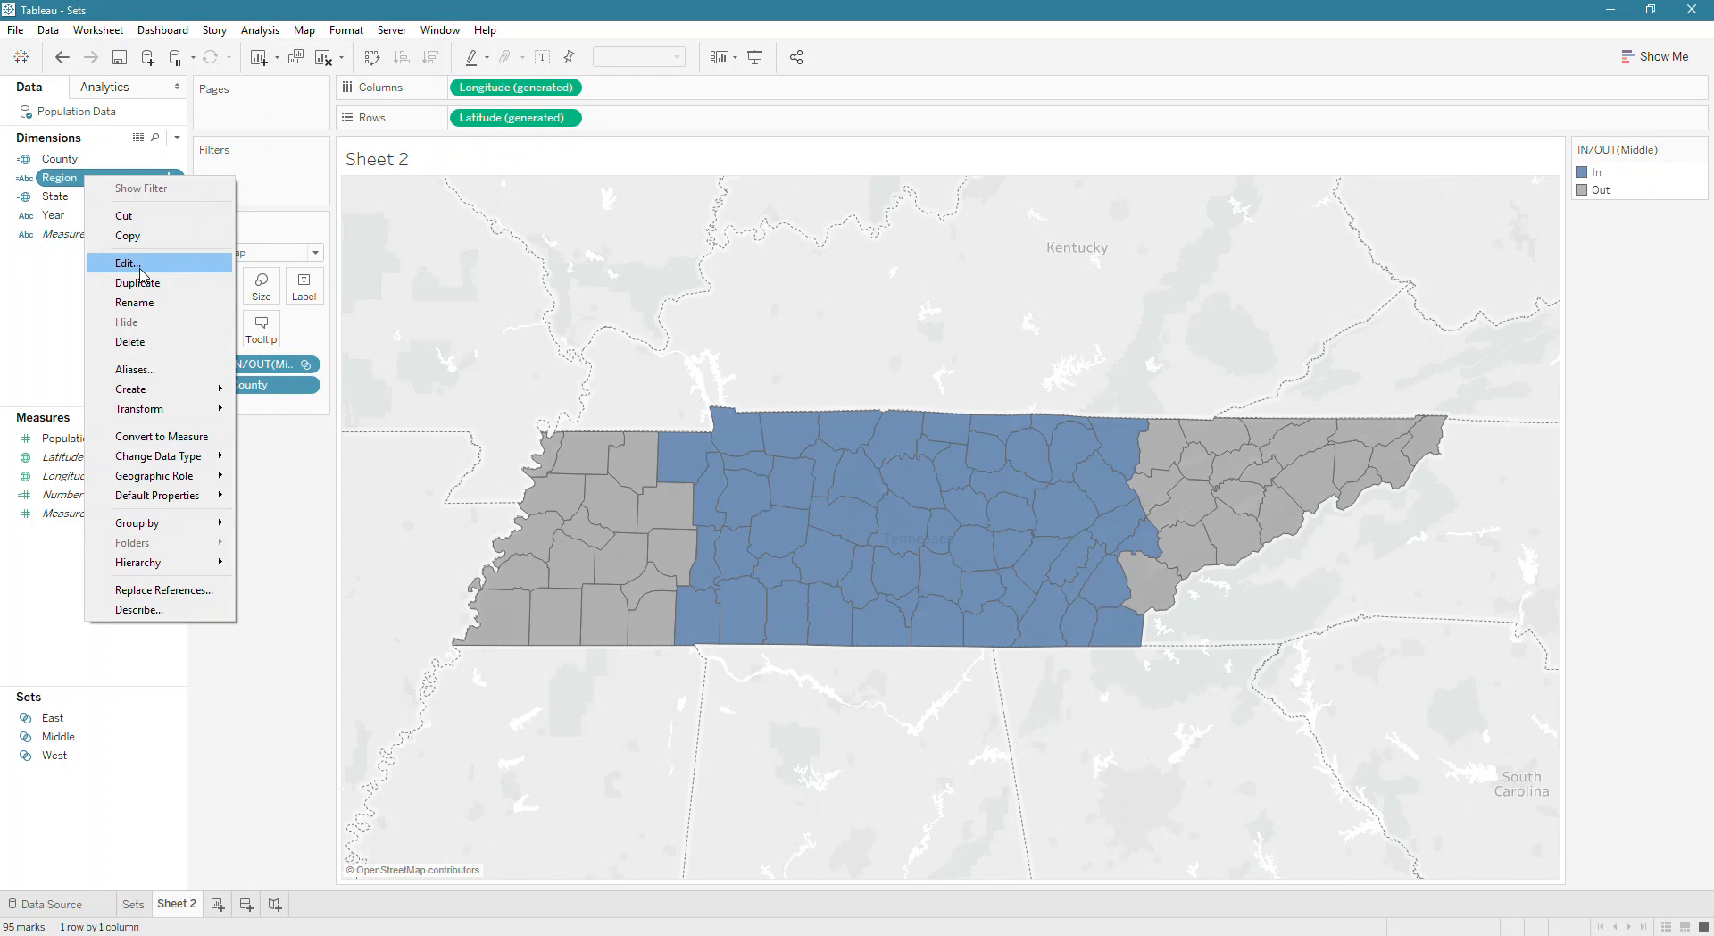
left_click(140, 264)
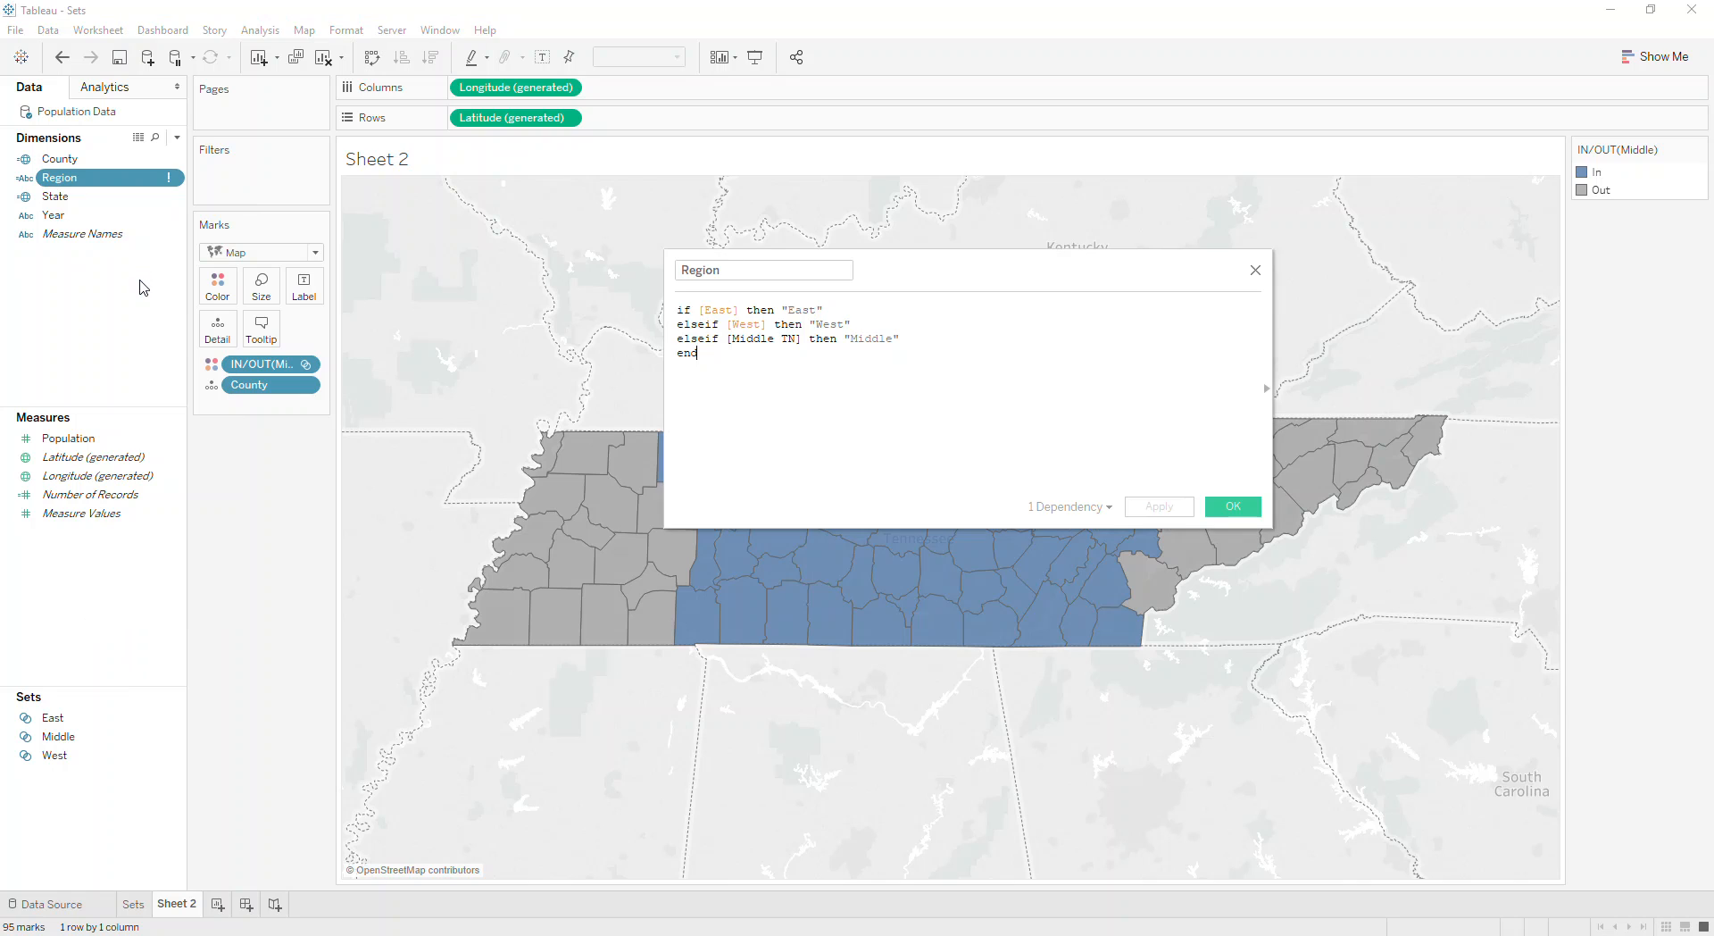
double_click(753, 339)
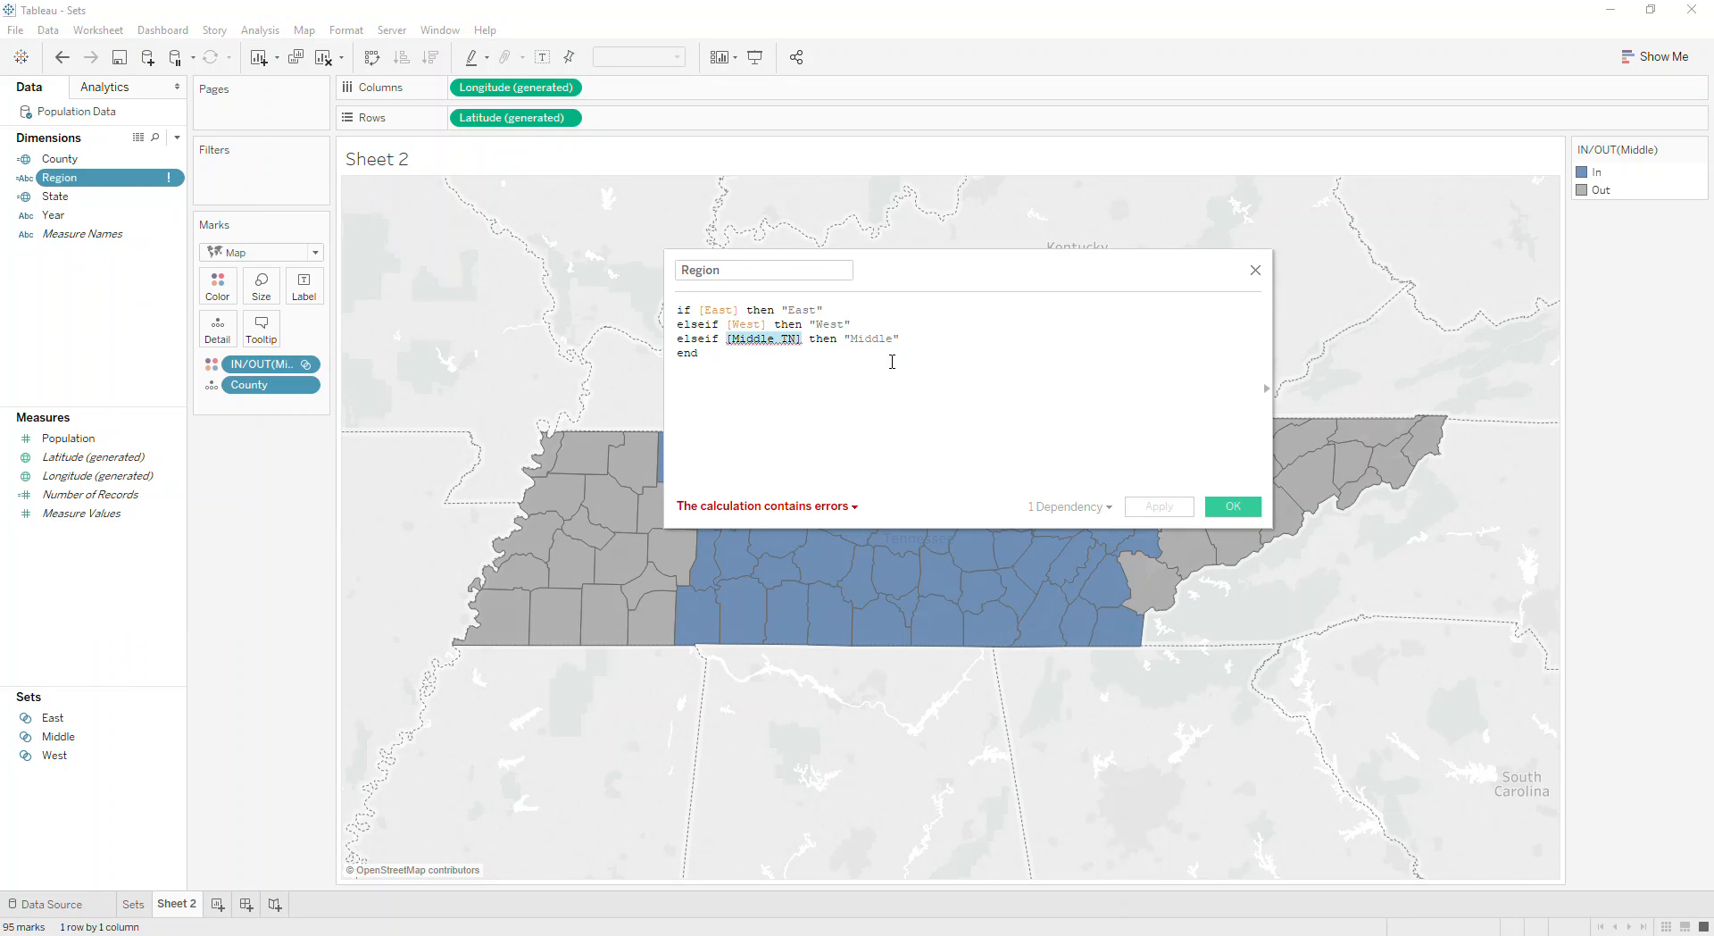
type("mid")
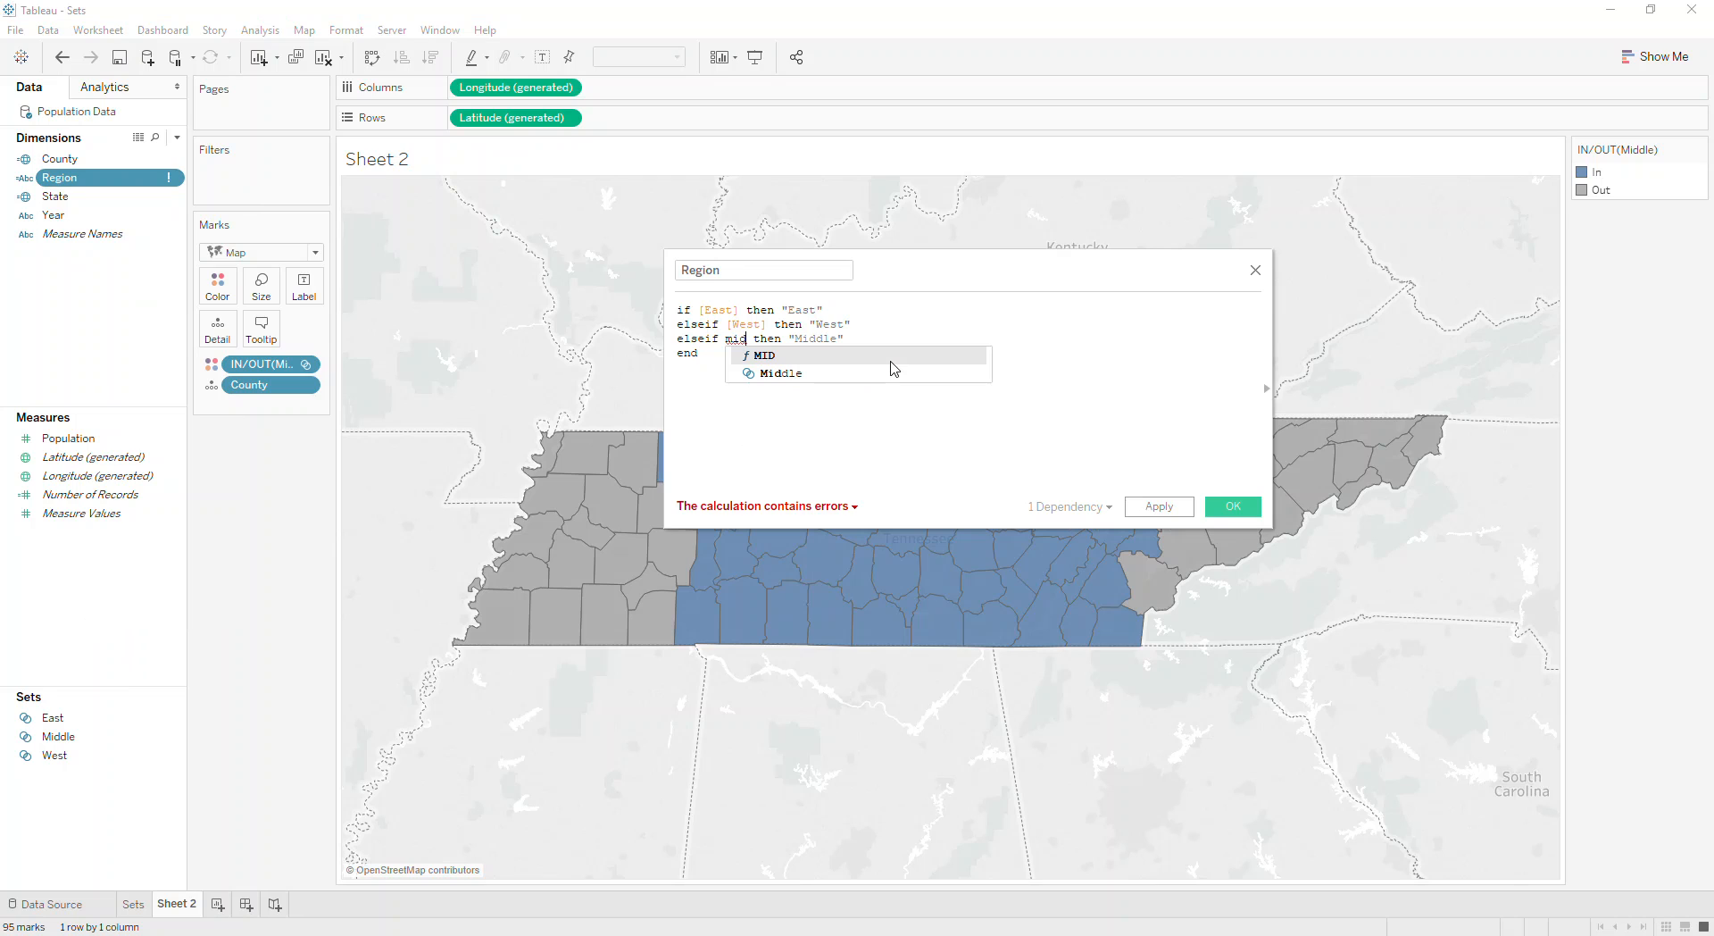
left_click(891, 371)
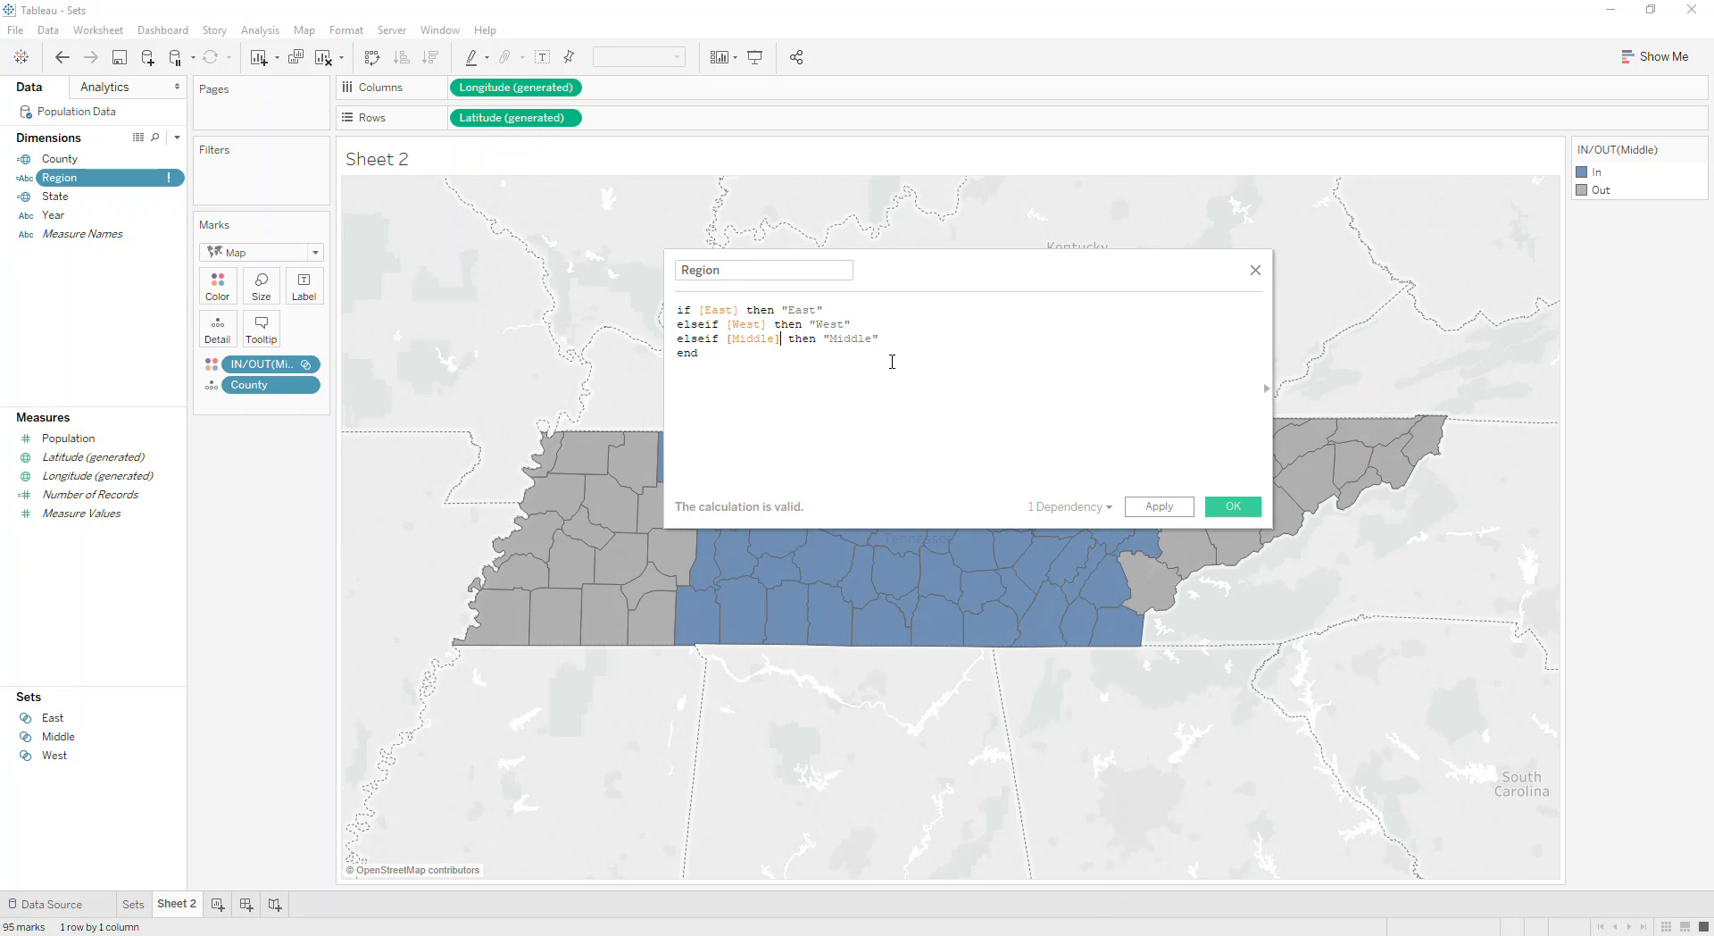
left_click(1233, 506)
left_click_drag(59, 178, 222, 293)
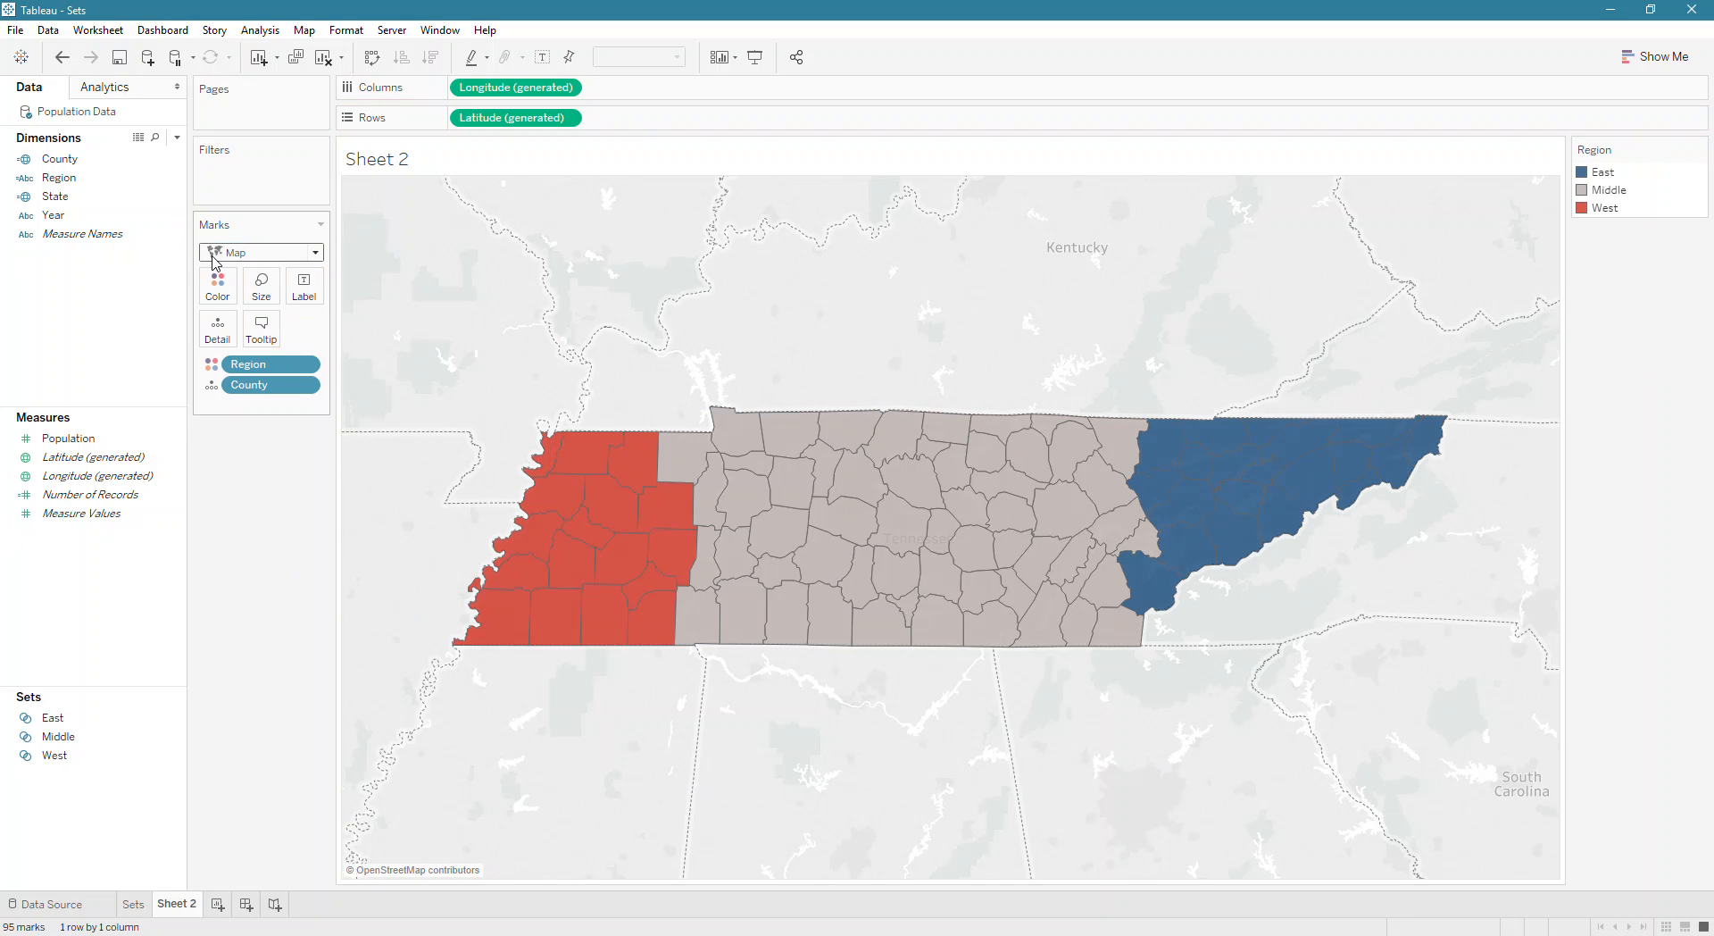
Set up a new set on County limited to the top 10 by sum of Population
right_click(74, 169)
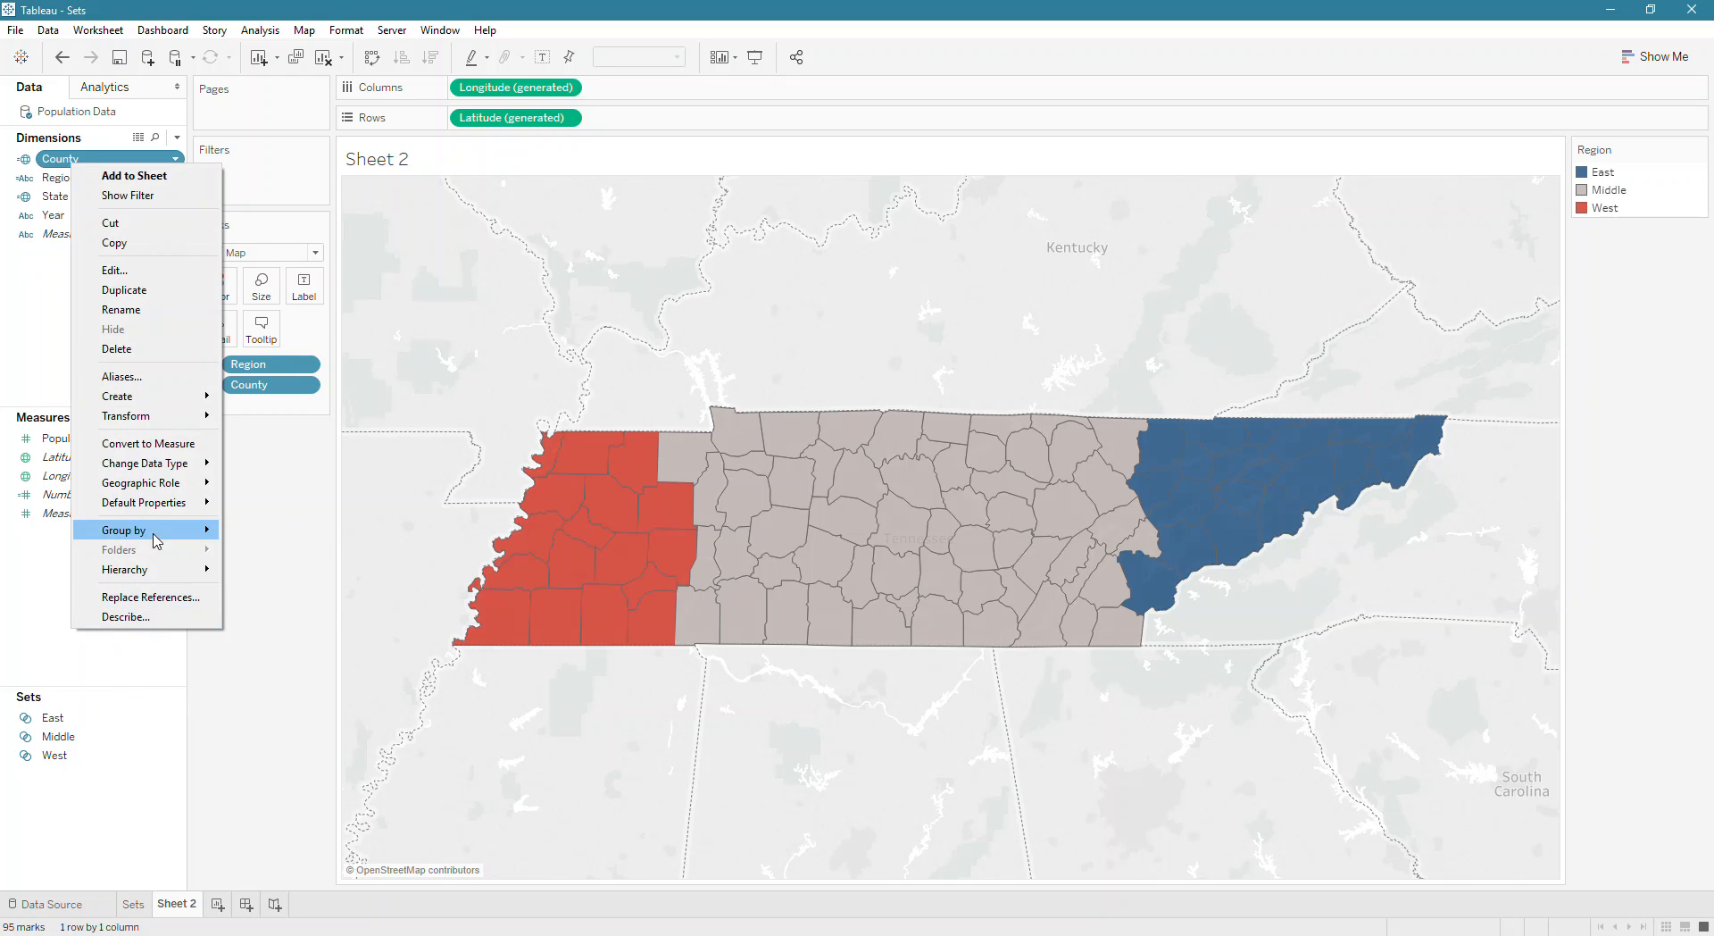
mouse_move(178, 397)
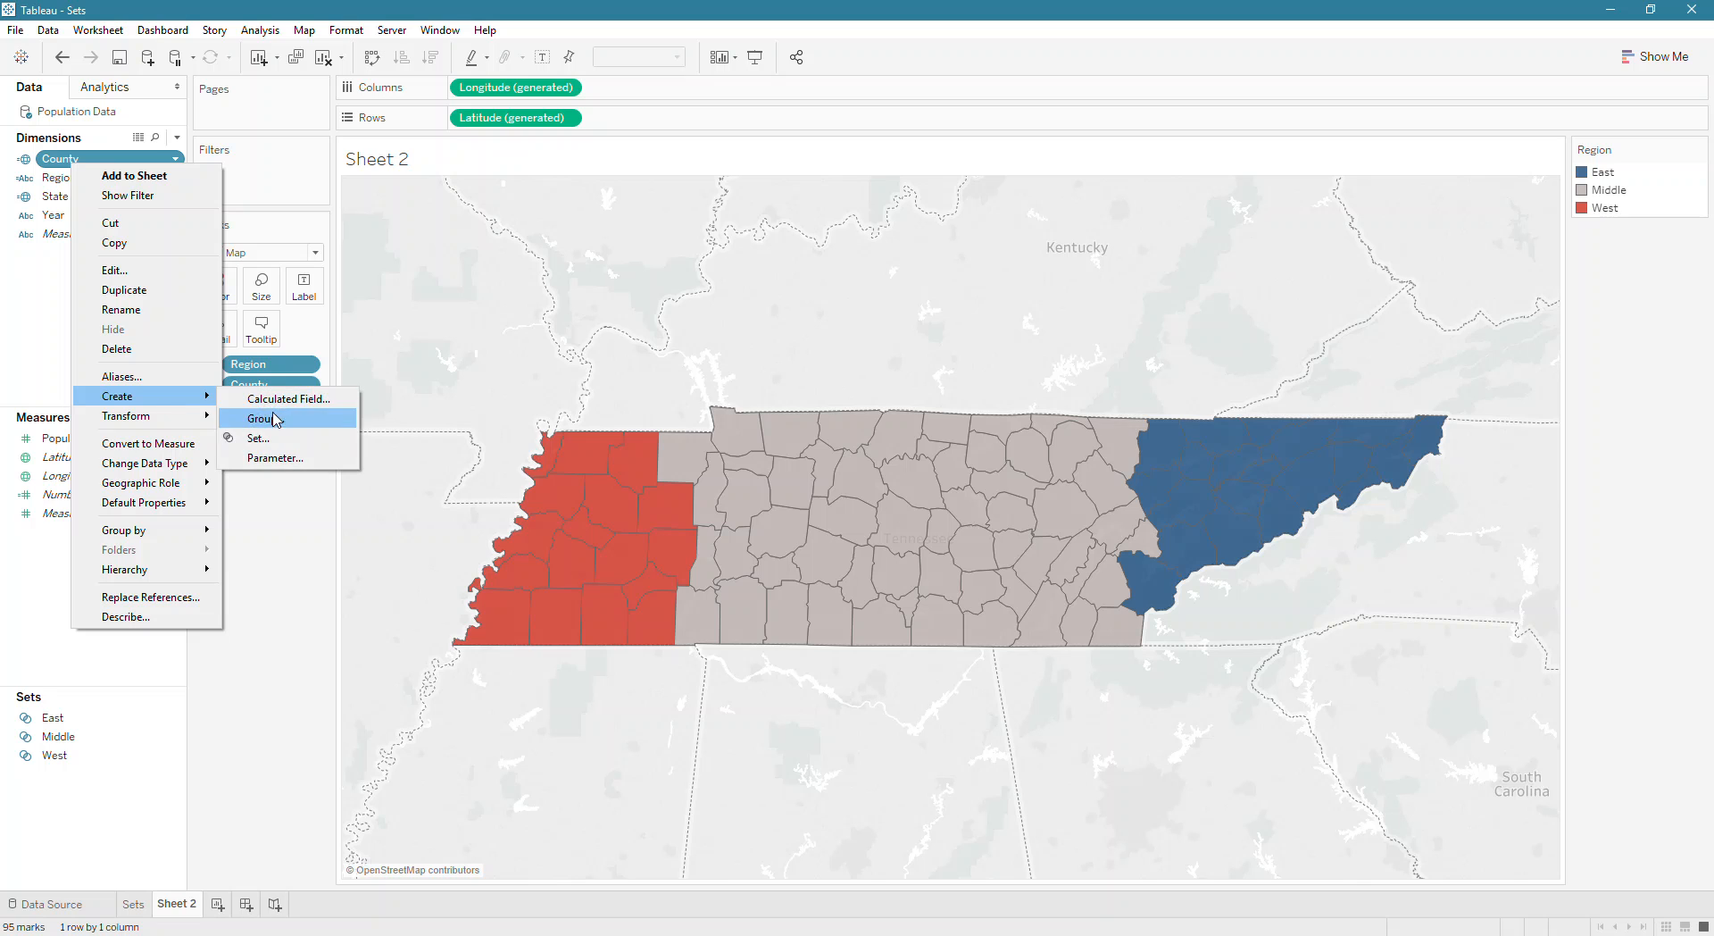
left_click(283, 448)
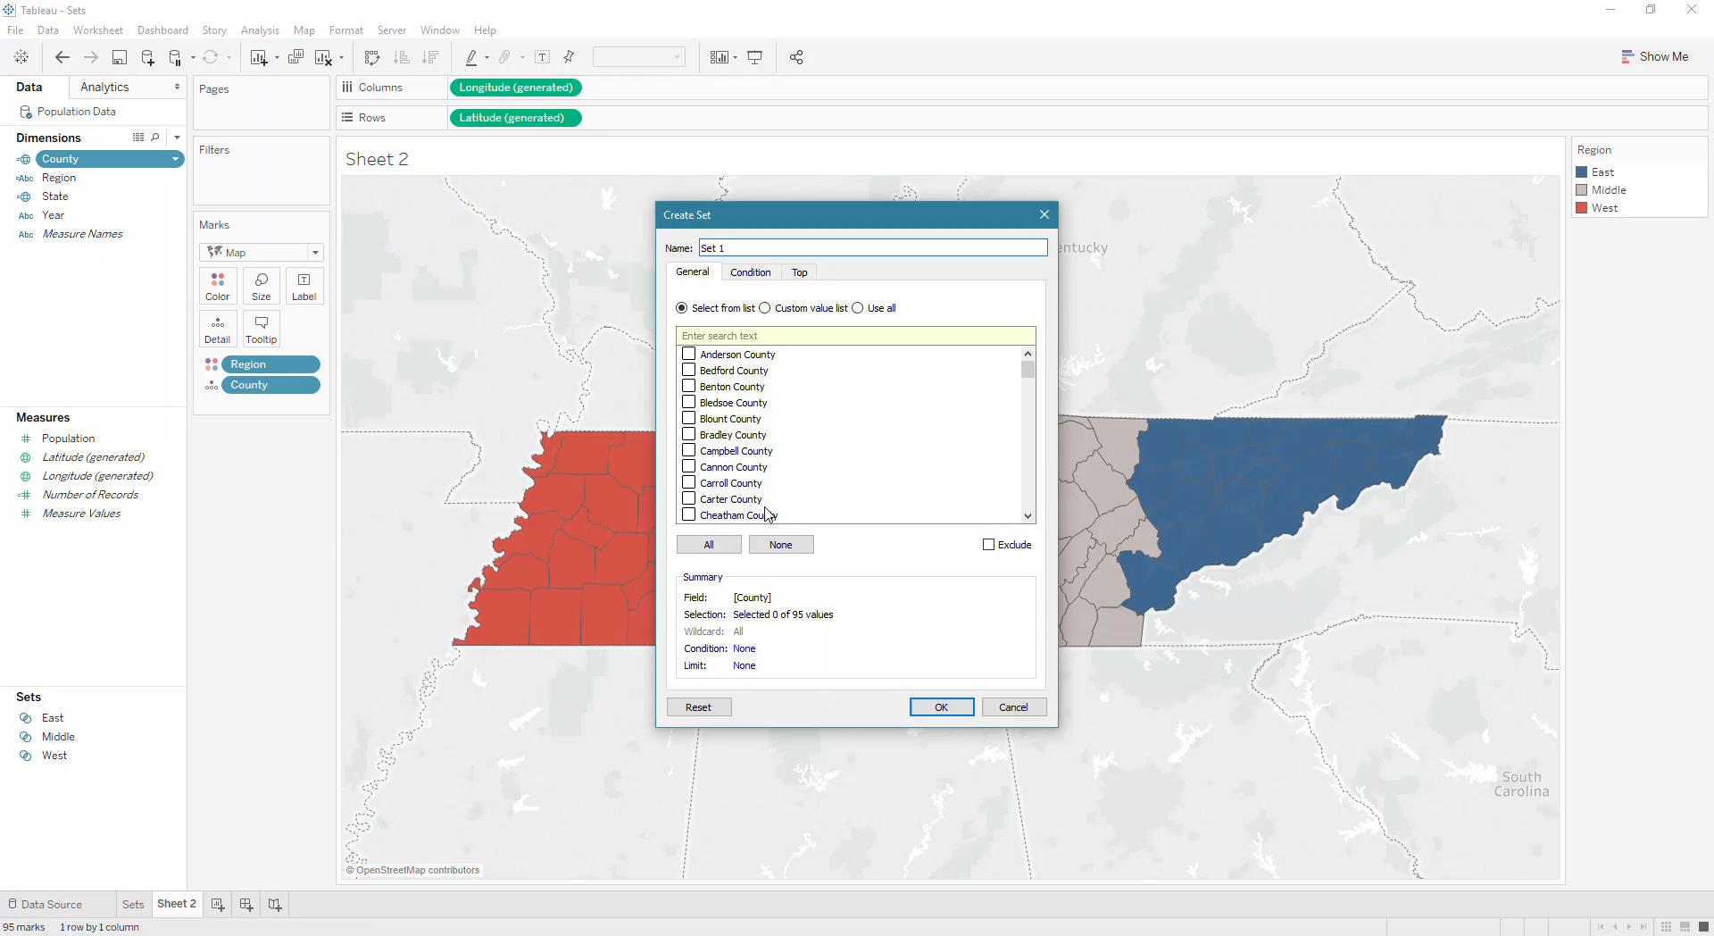
scroll(749, 518, "down", 4)
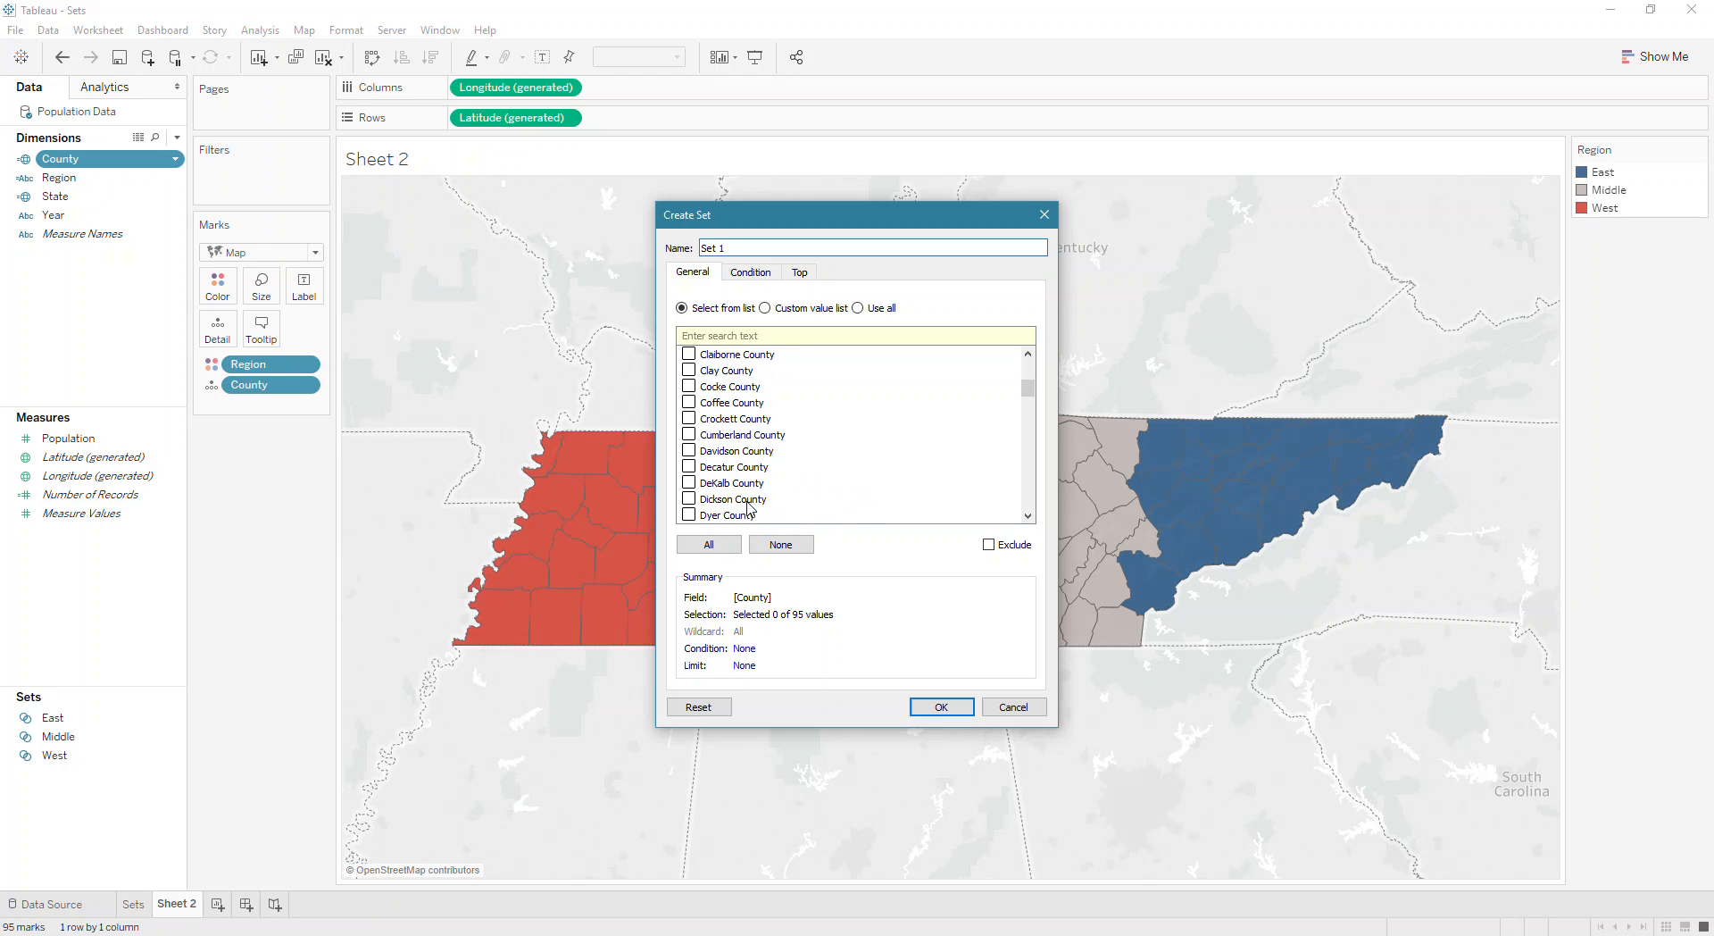
left_click(759, 274)
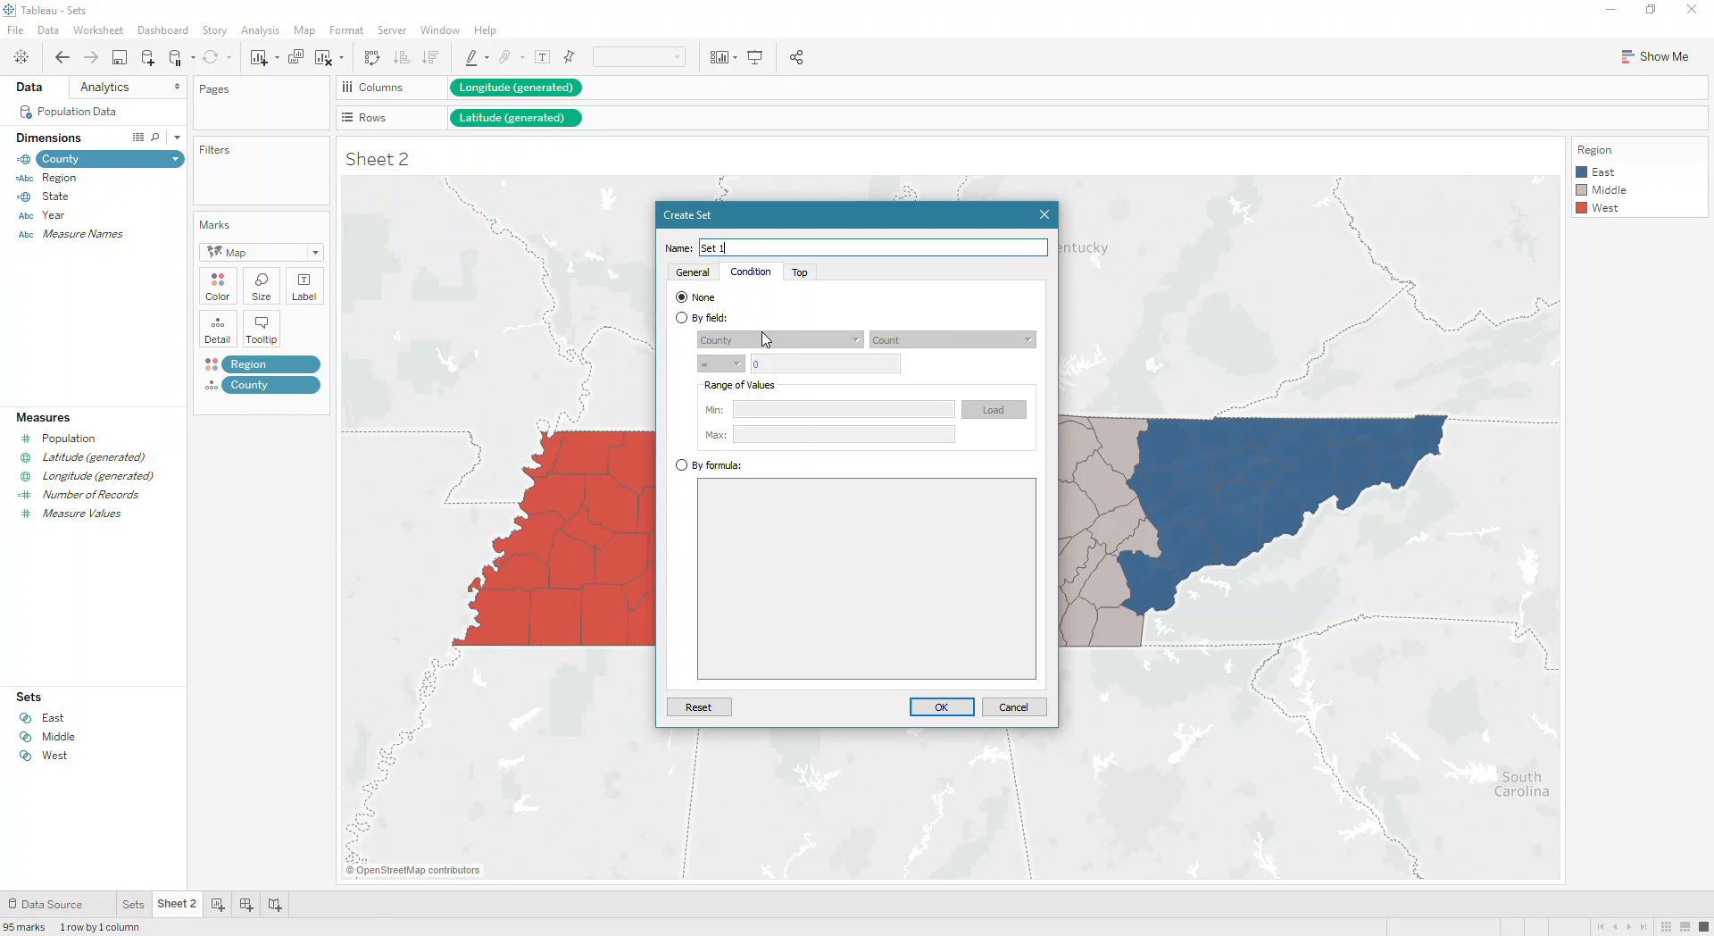
left_click(806, 275)
left_click(681, 318)
left_click(815, 363)
left_click(787, 444)
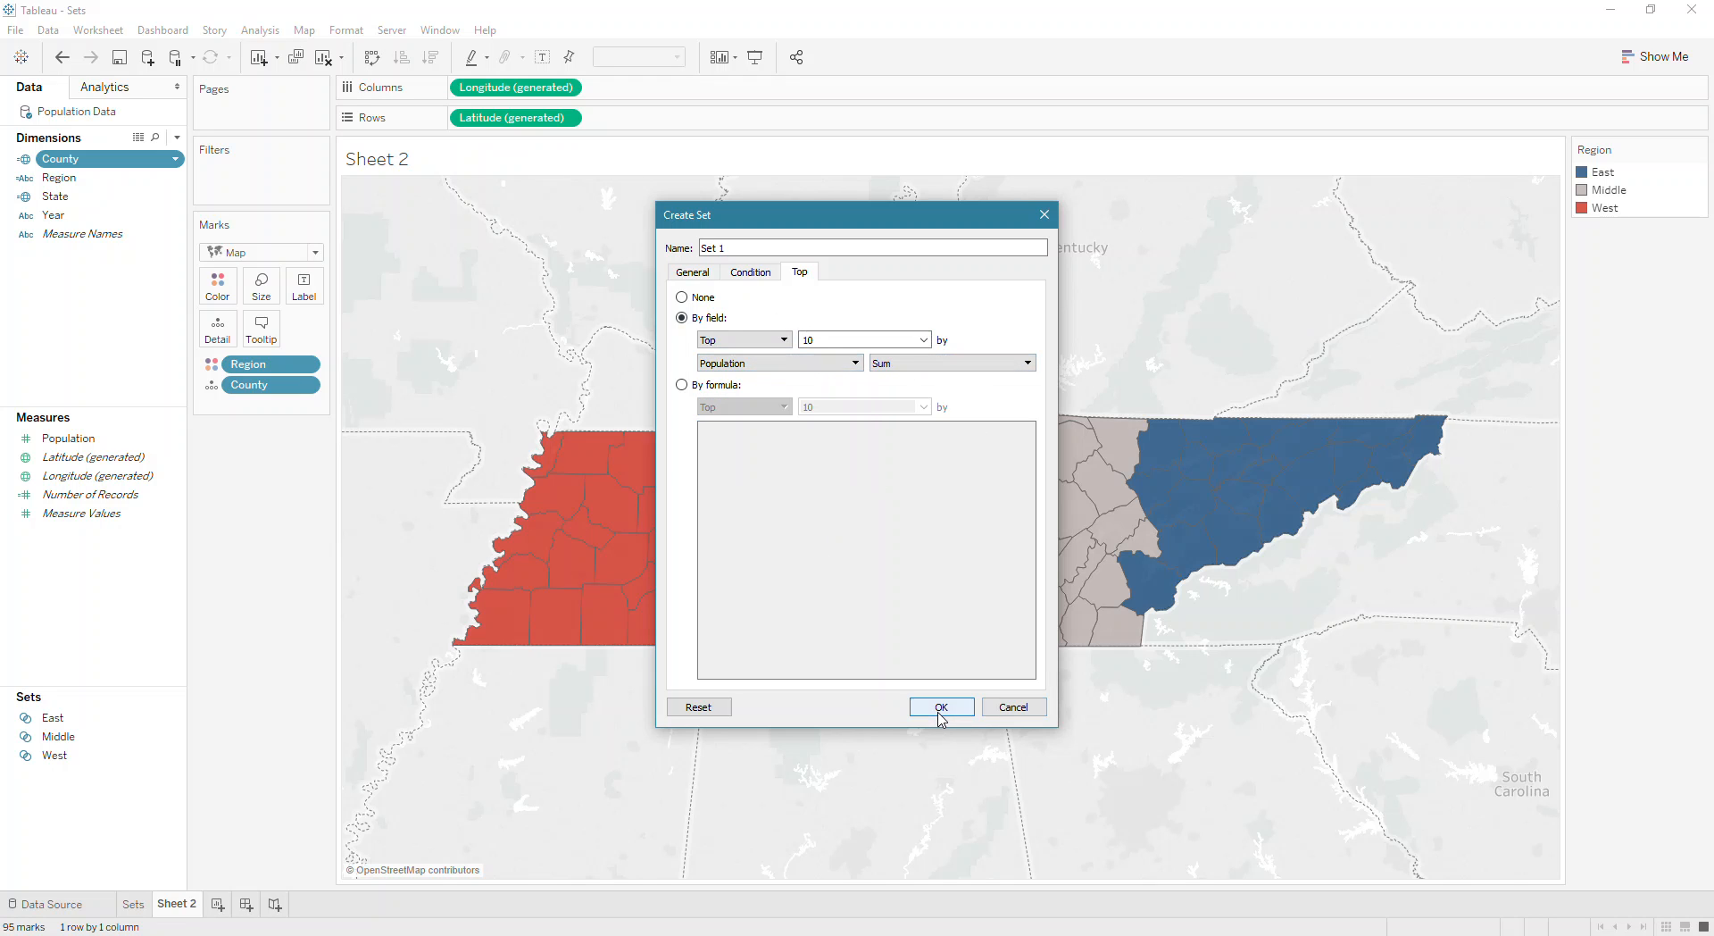
Name the new set Top 10, create it, and color the map by its membership in place of Region
left_click_drag(761, 248, 638, 250)
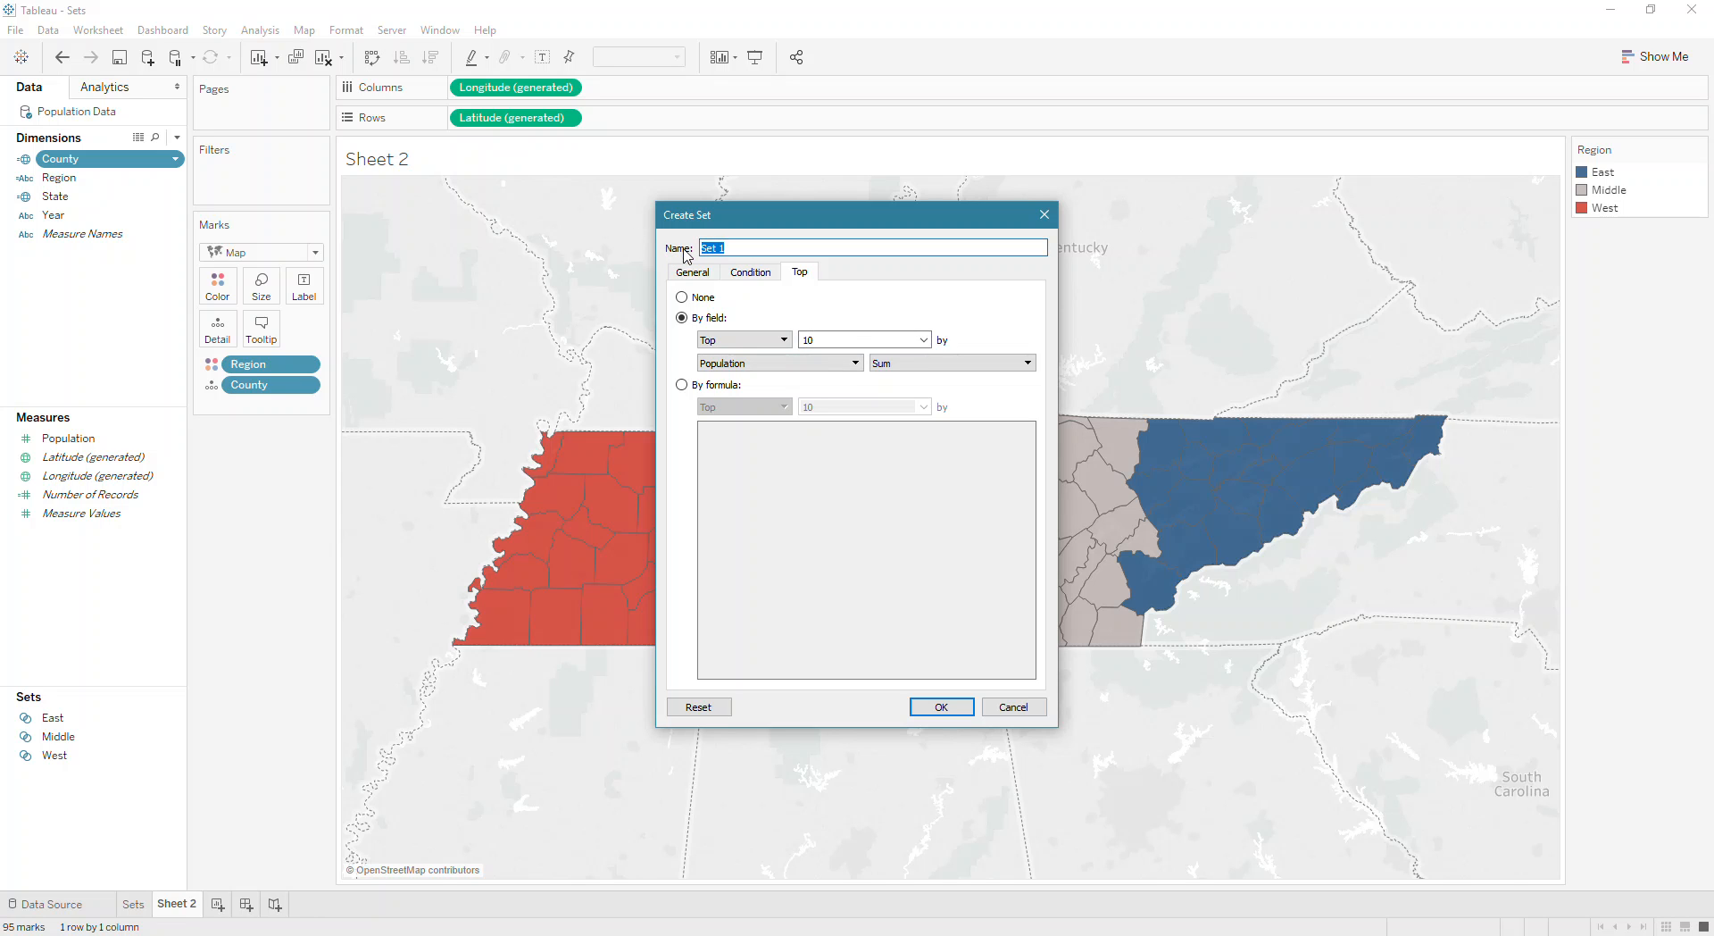
type("Top 10")
left_click(942, 708)
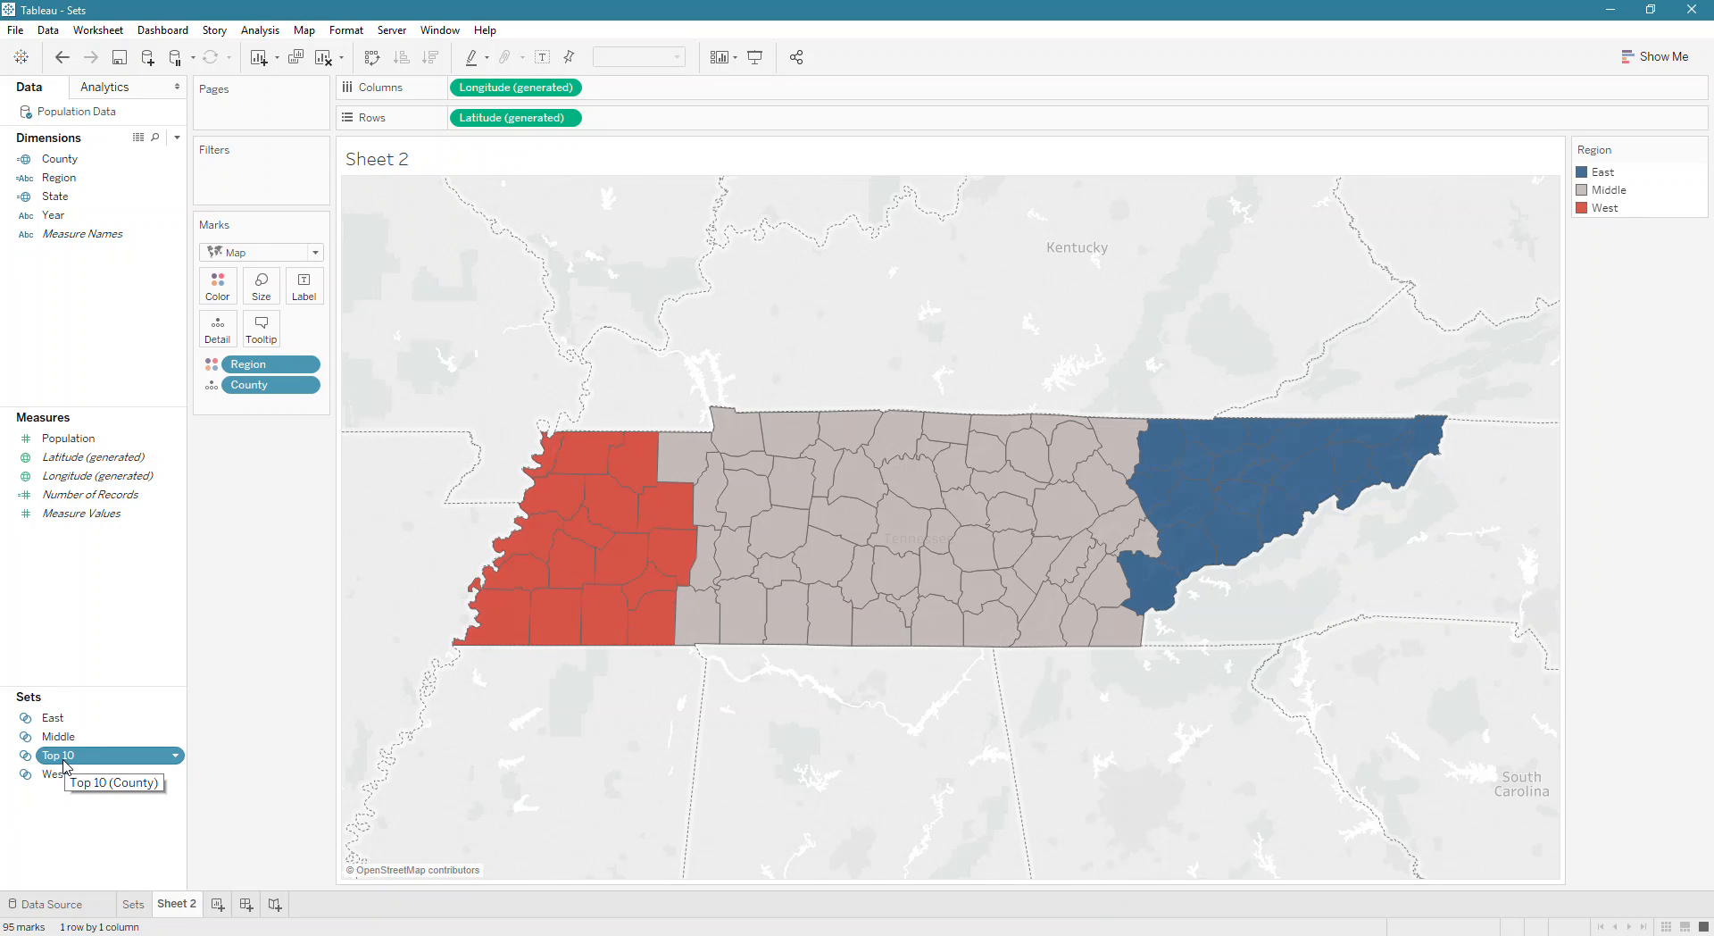
left_click_drag(66, 759, 261, 364)
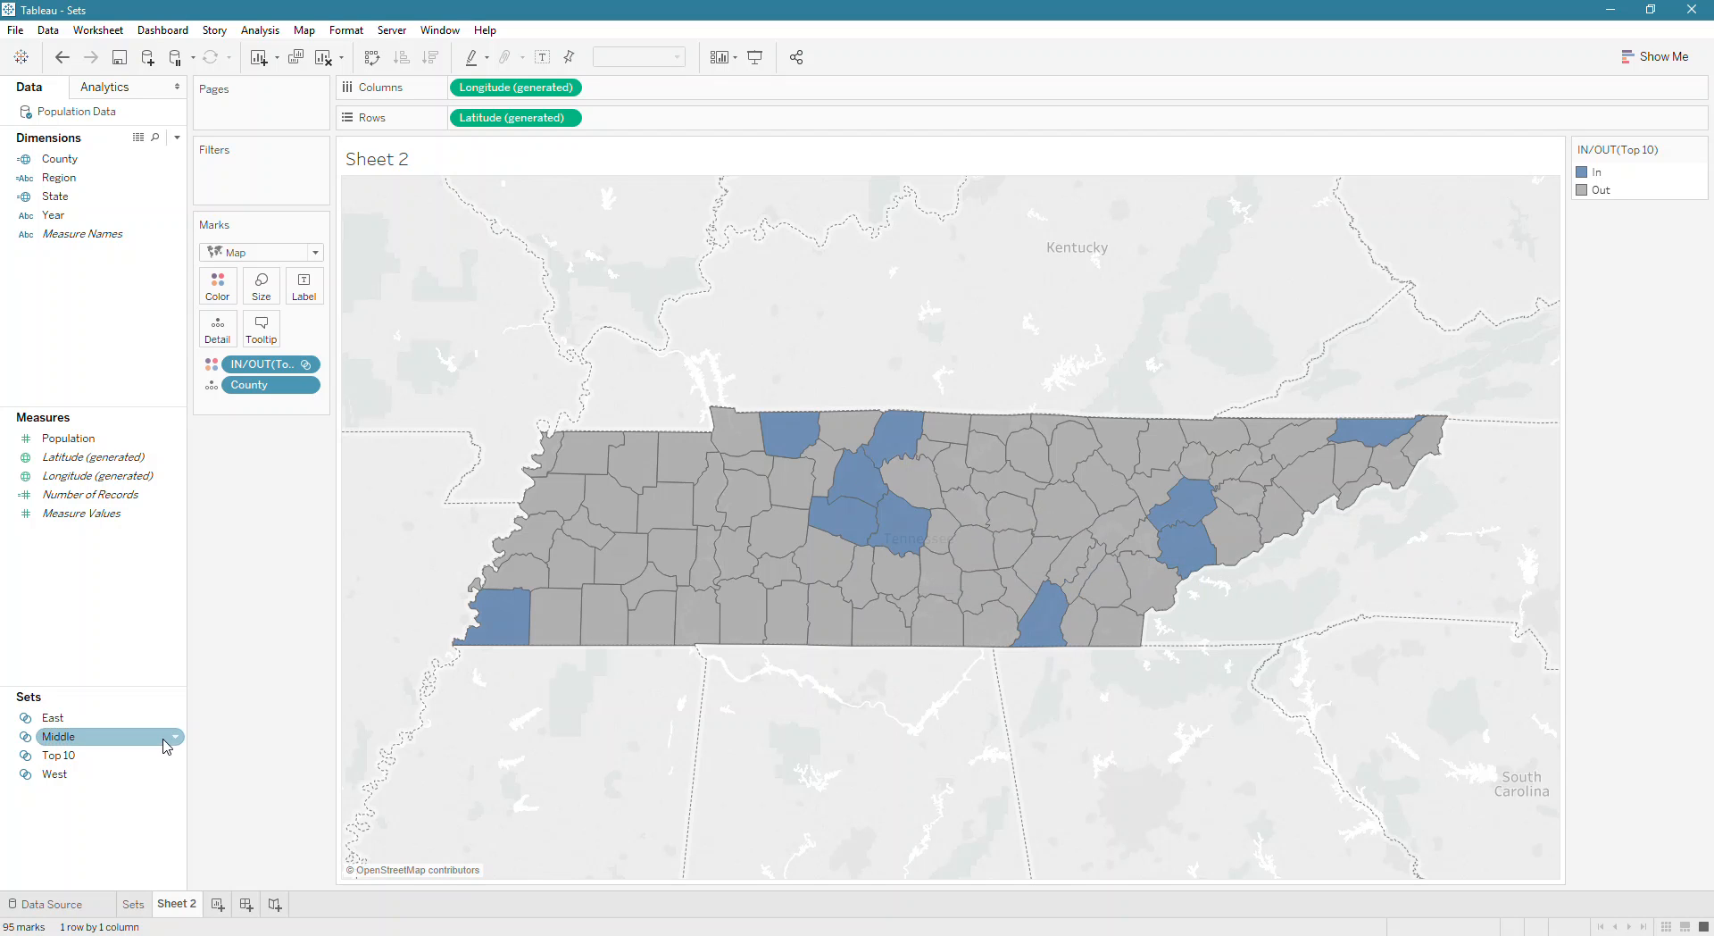
Create a new worksheet with a horizontal bar chart of total Population by County
left_click(218, 906)
left_click_drag(59, 159, 531, 117)
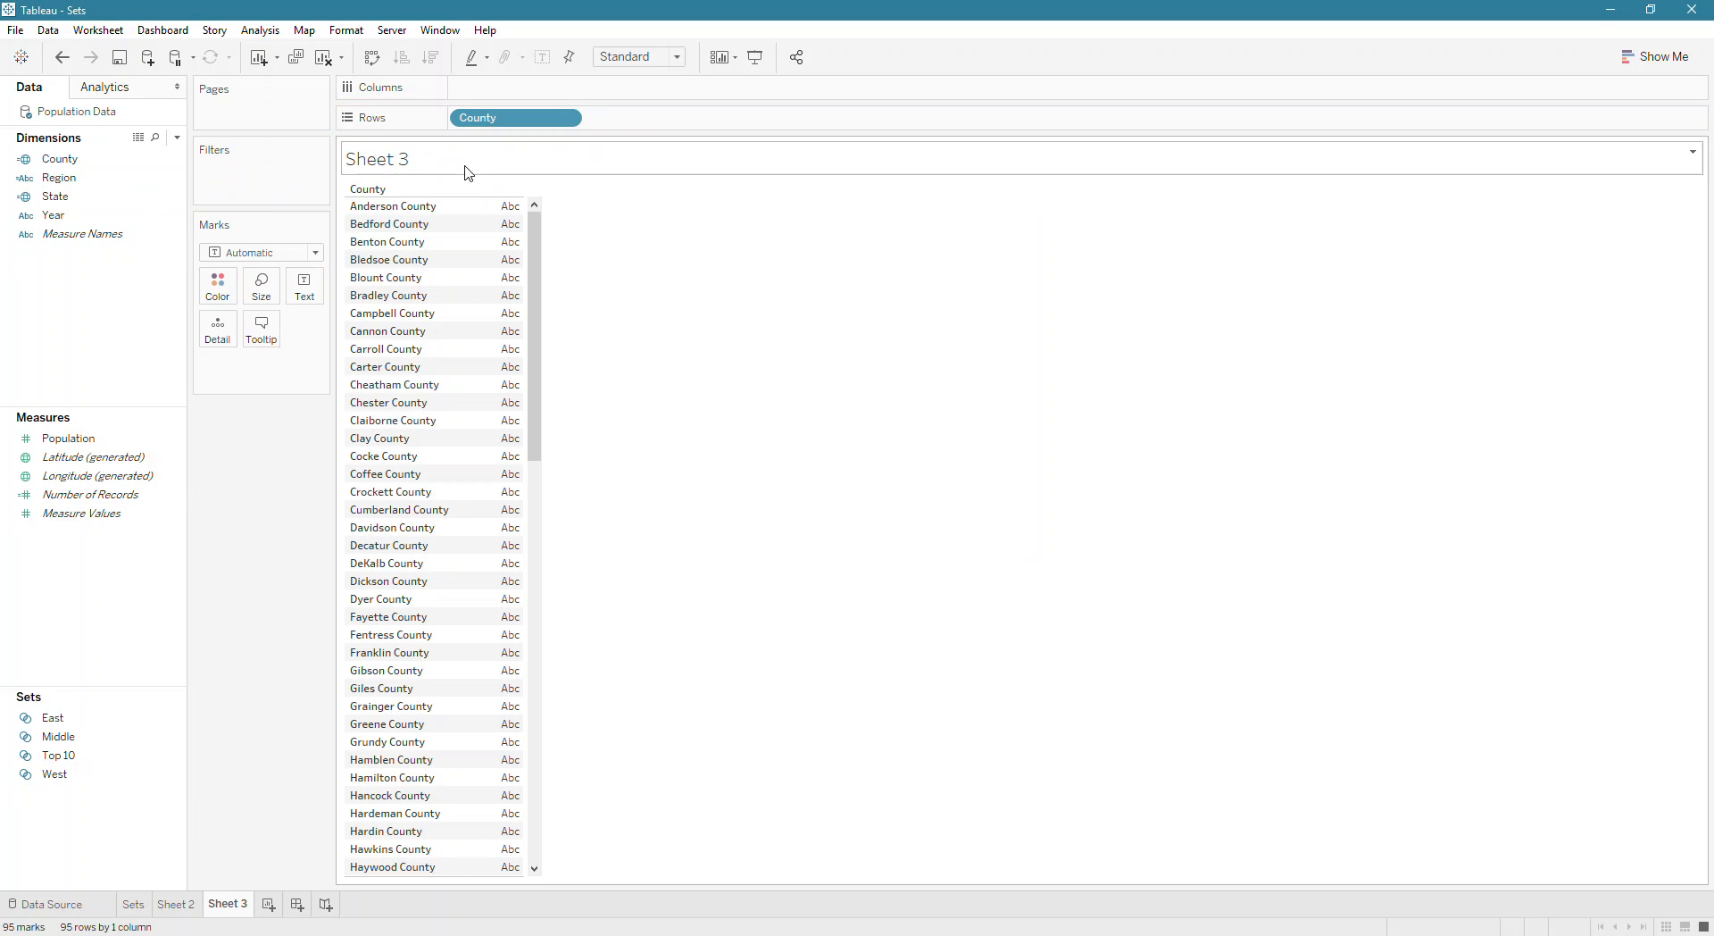
left_click_drag(50, 438, 590, 88)
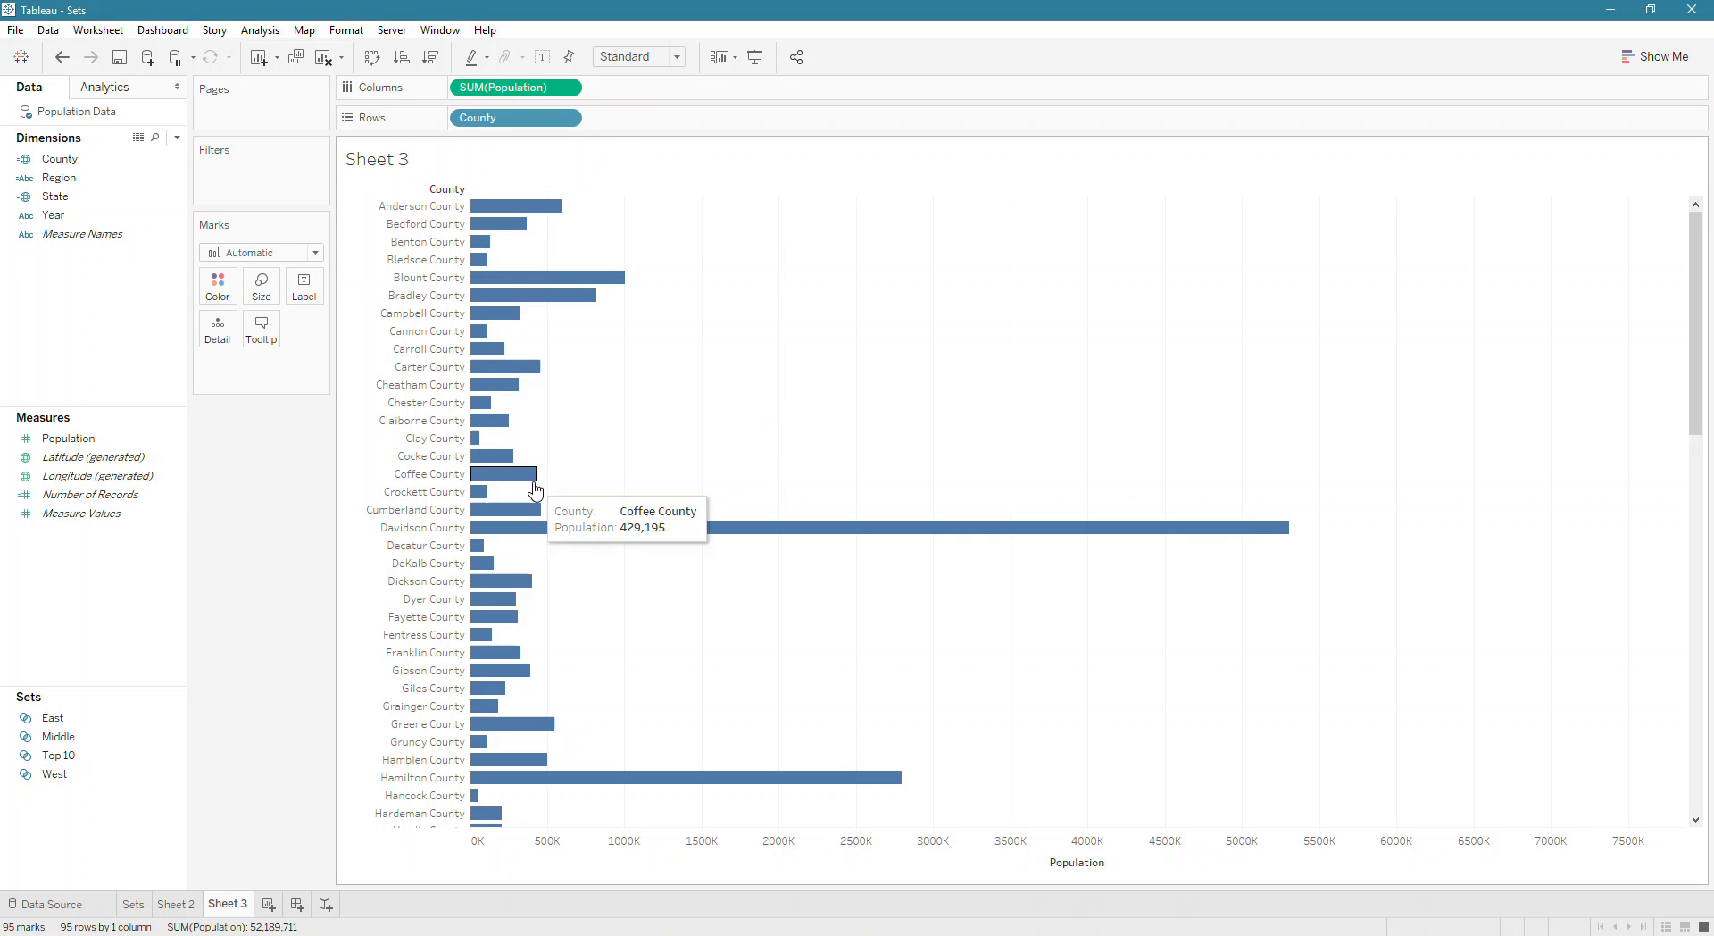
Sort the counties in descending order by the sum of Population
right_click(554, 118)
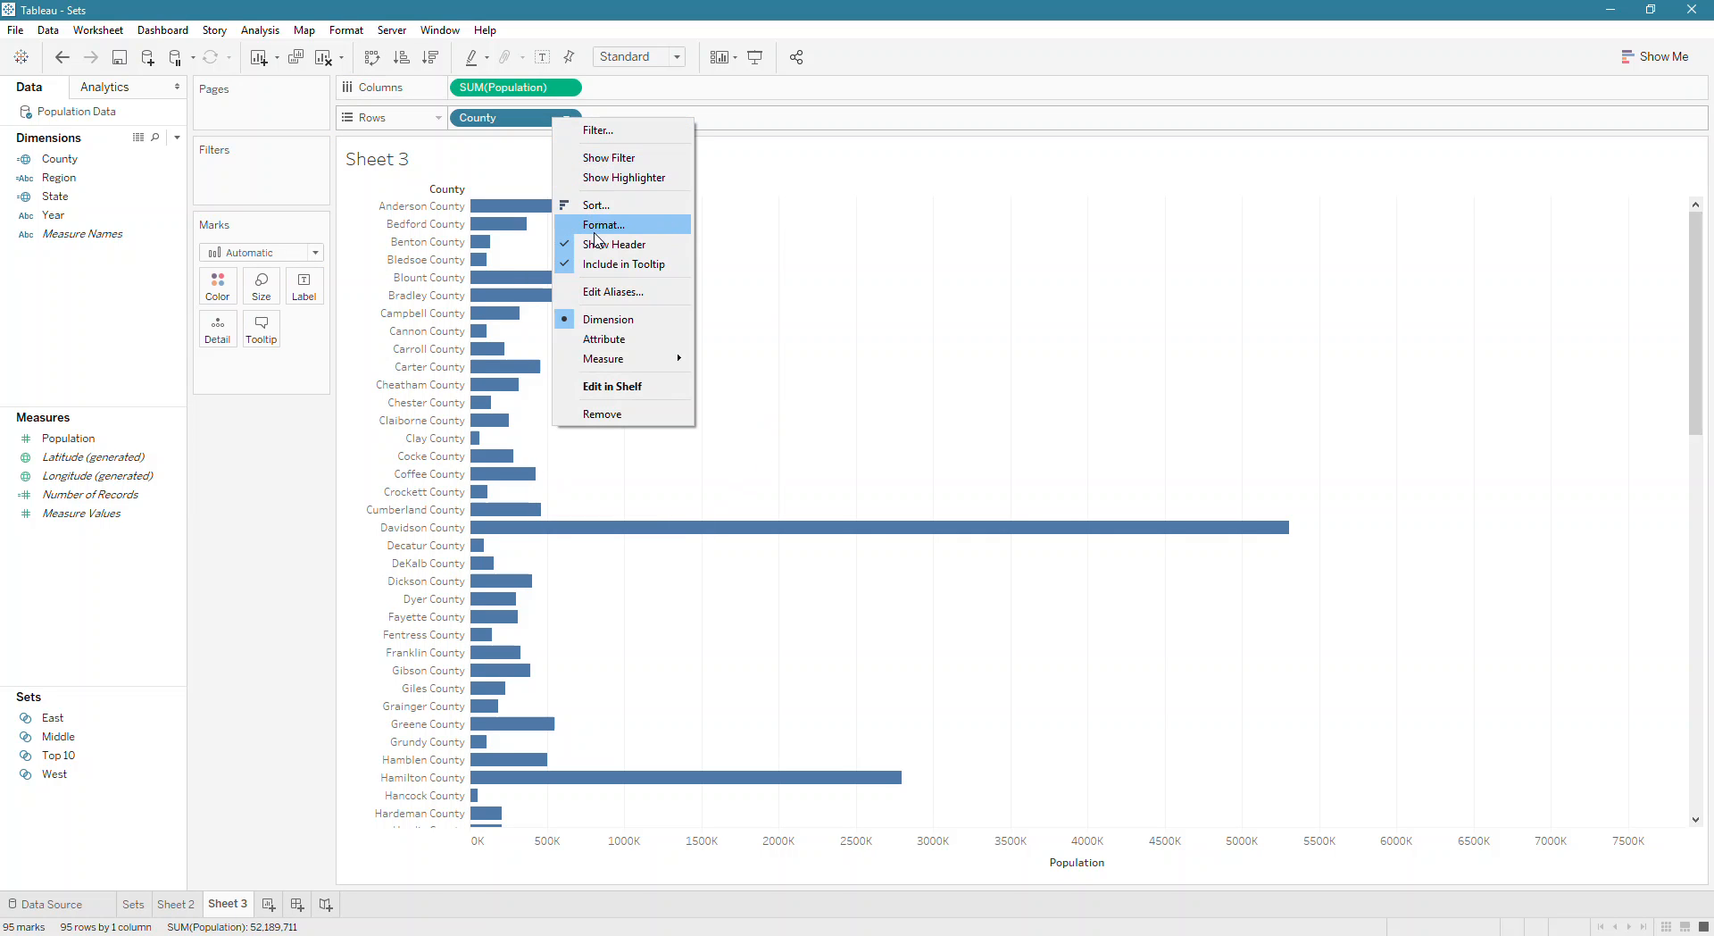
left_click(595, 205)
left_click(686, 338)
left_click(676, 426)
left_click(1023, 661)
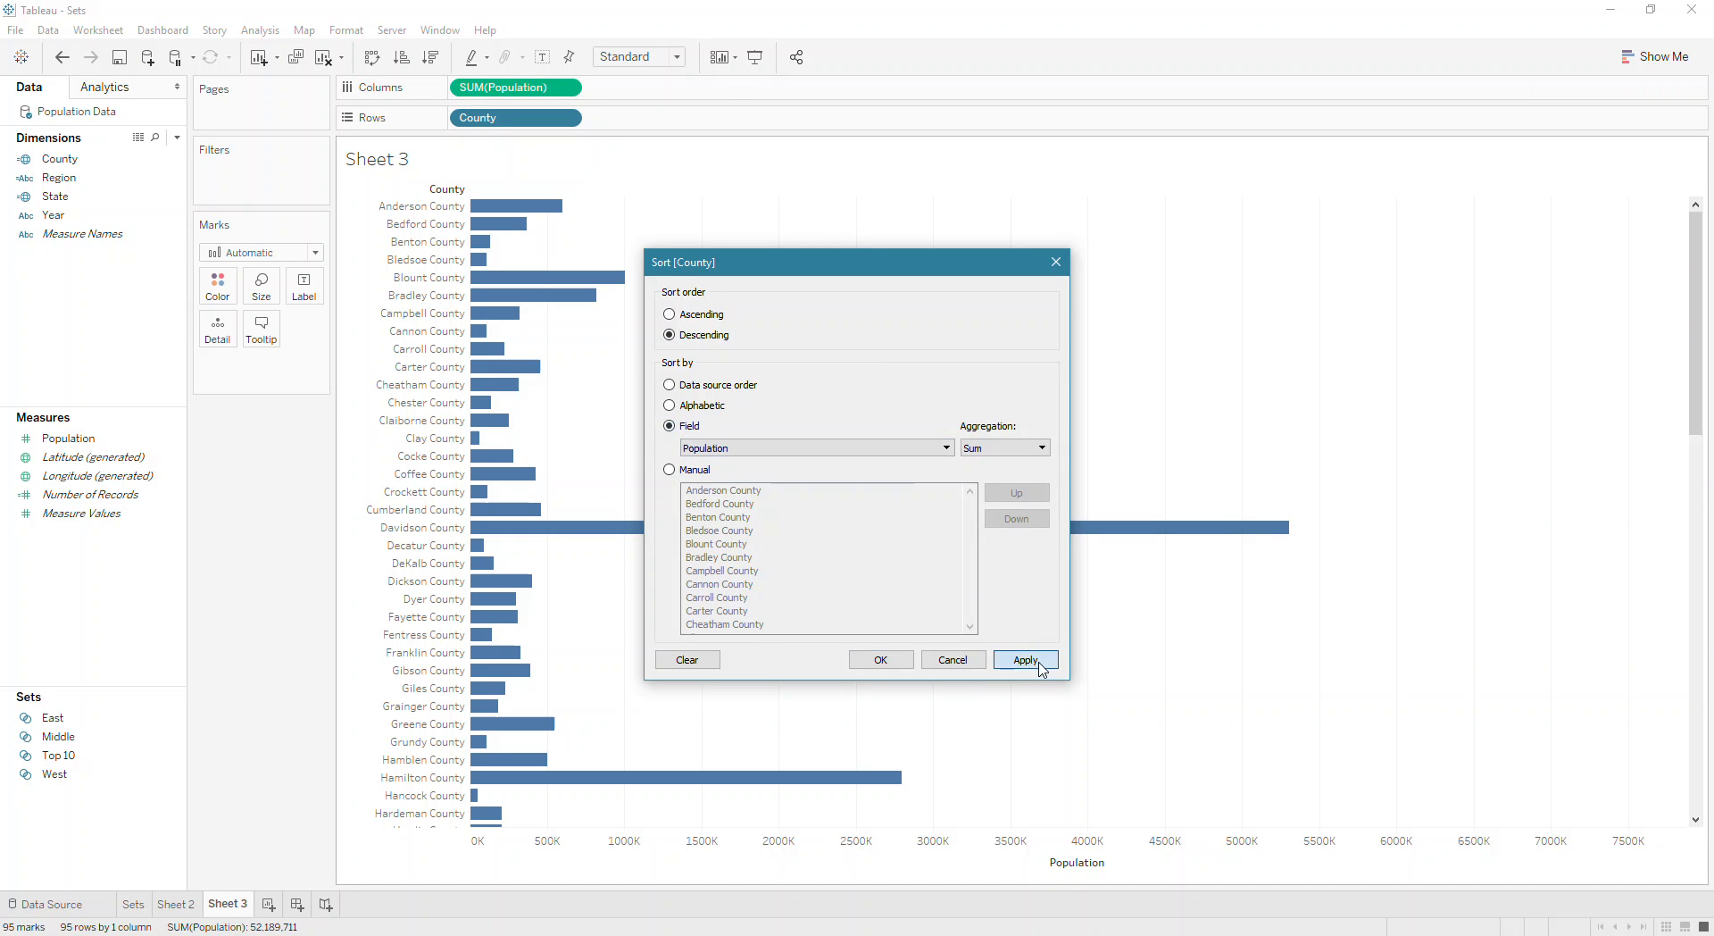
left_click(902, 660)
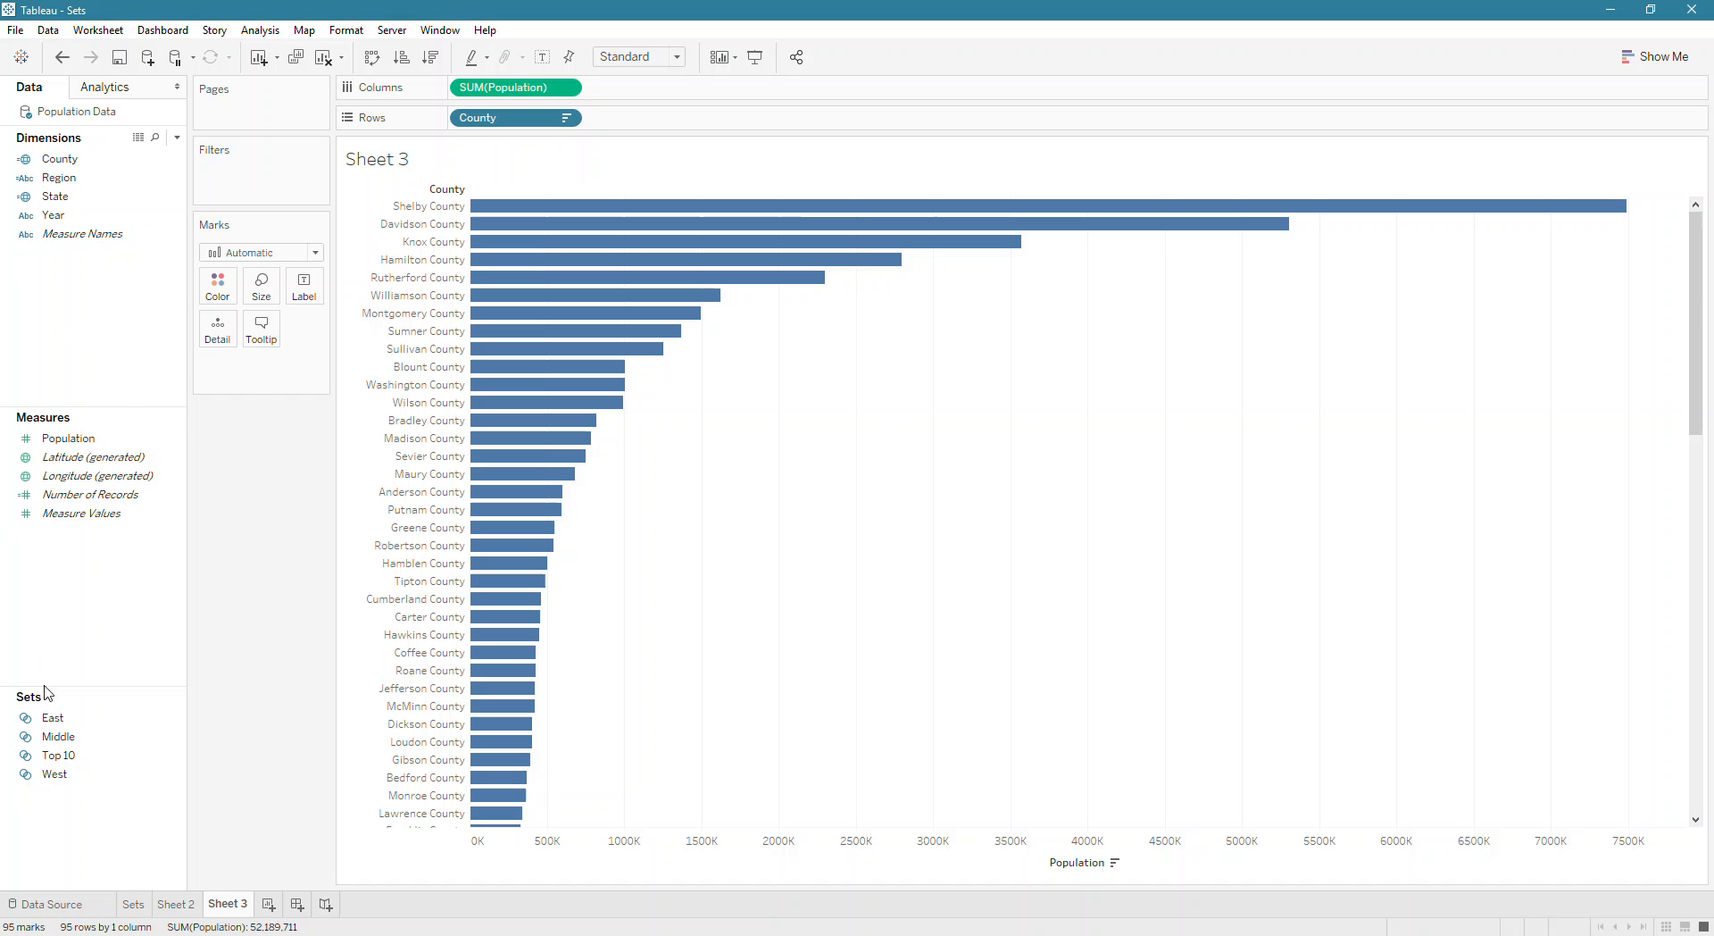
Color the bars by membership in the Top 10 set and filter the chart to that set's members
left_click_drag(58, 755, 218, 284)
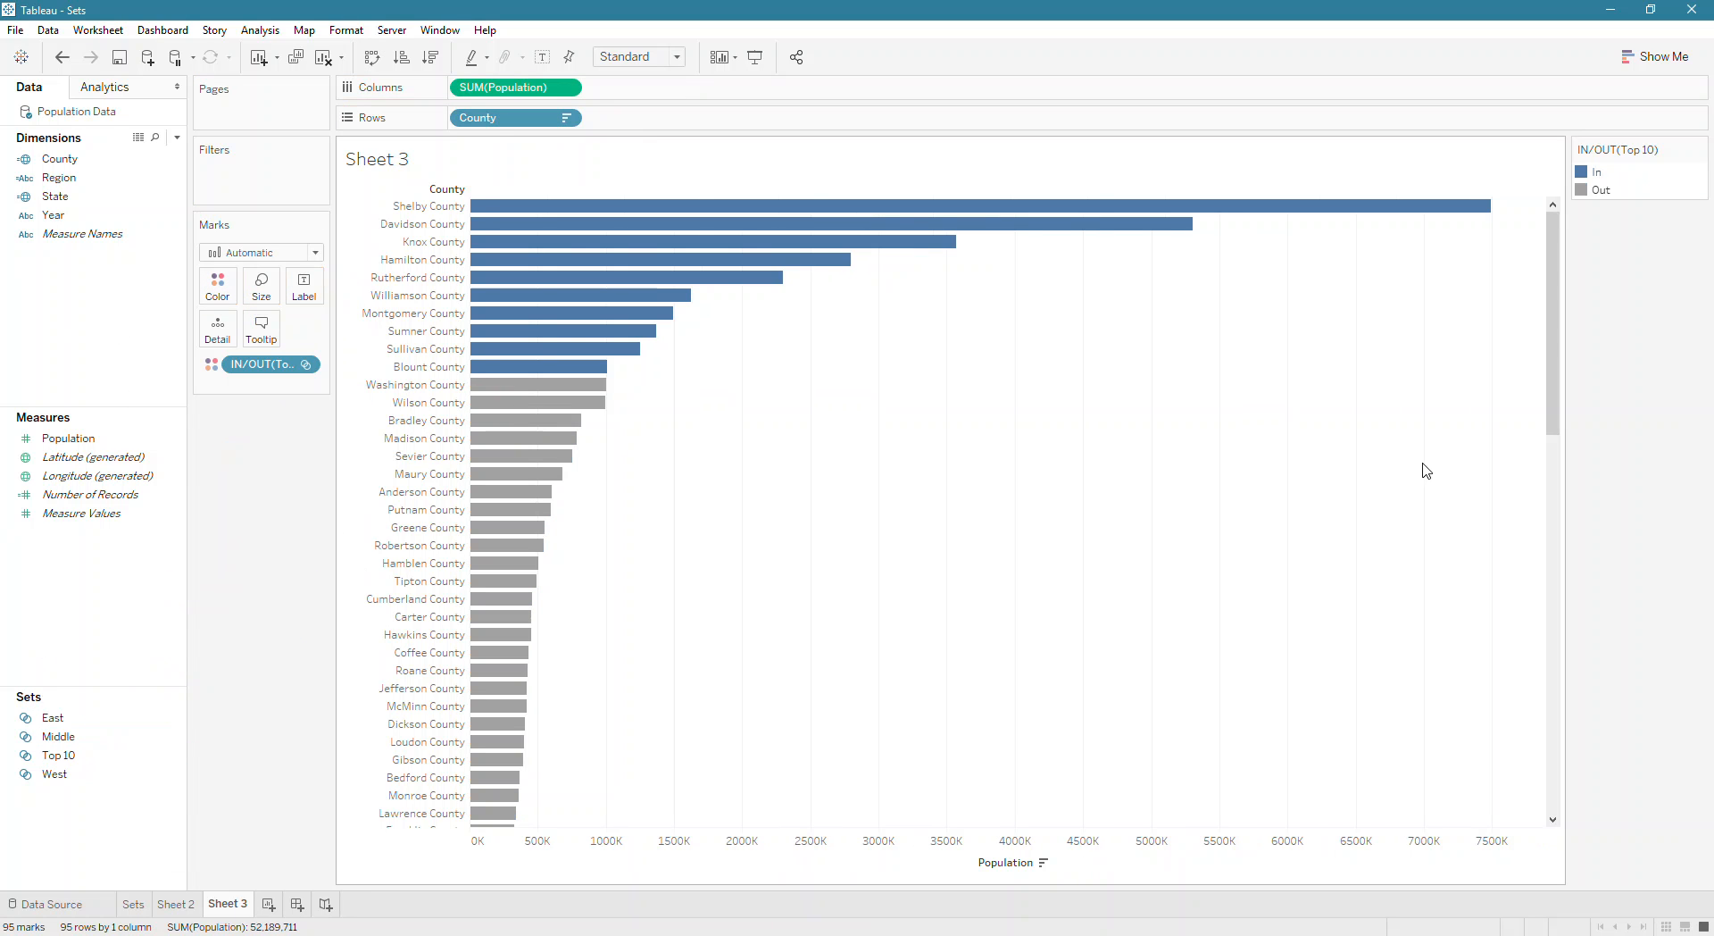
mouse_move(544, 373)
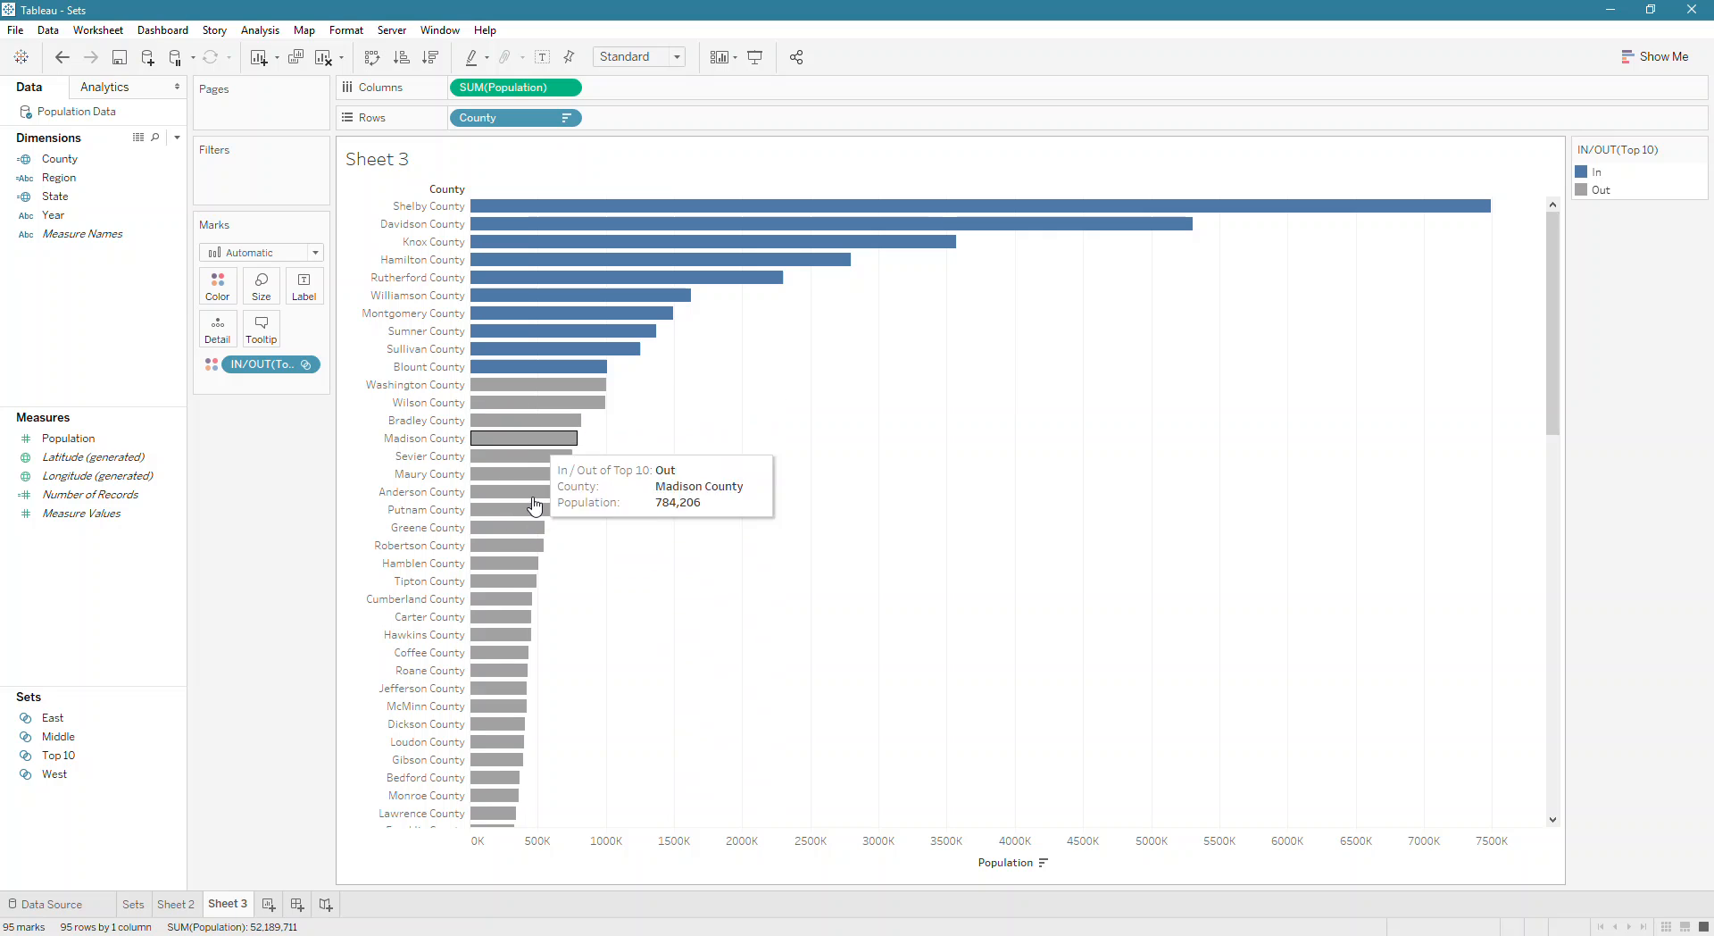
left_click(80, 719)
left_click_drag(59, 756, 269, 190)
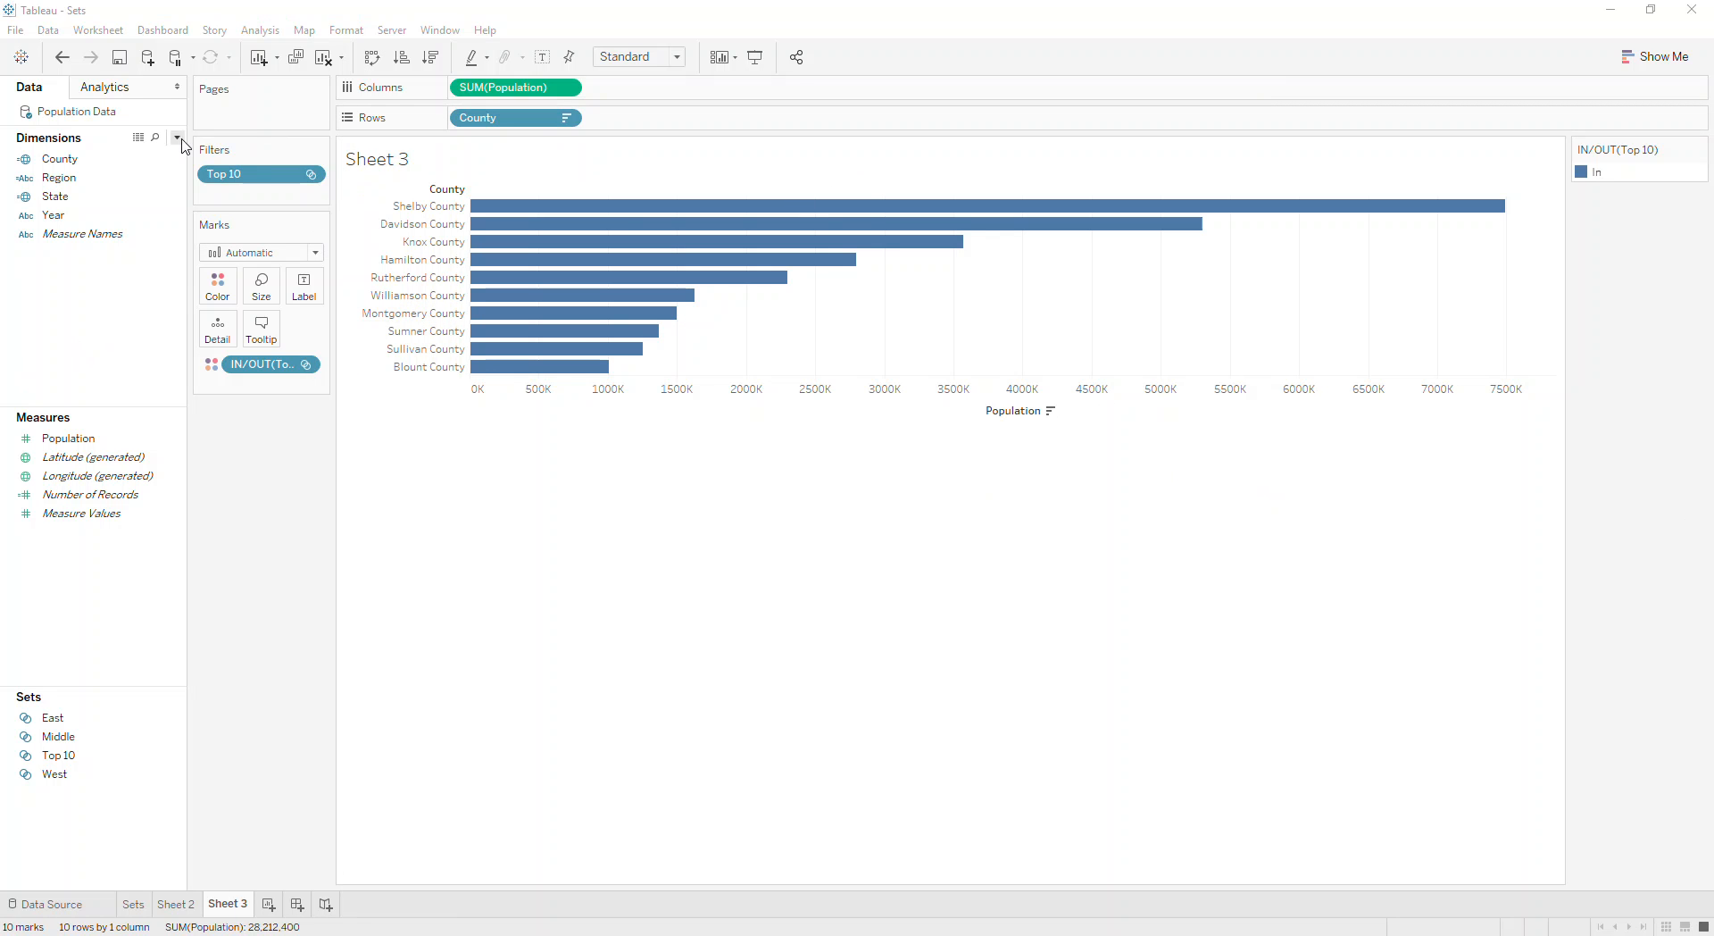
Create a calculated field named Top 10 Counties and begin its formula with if [Top 10] then
right_click(68, 356)
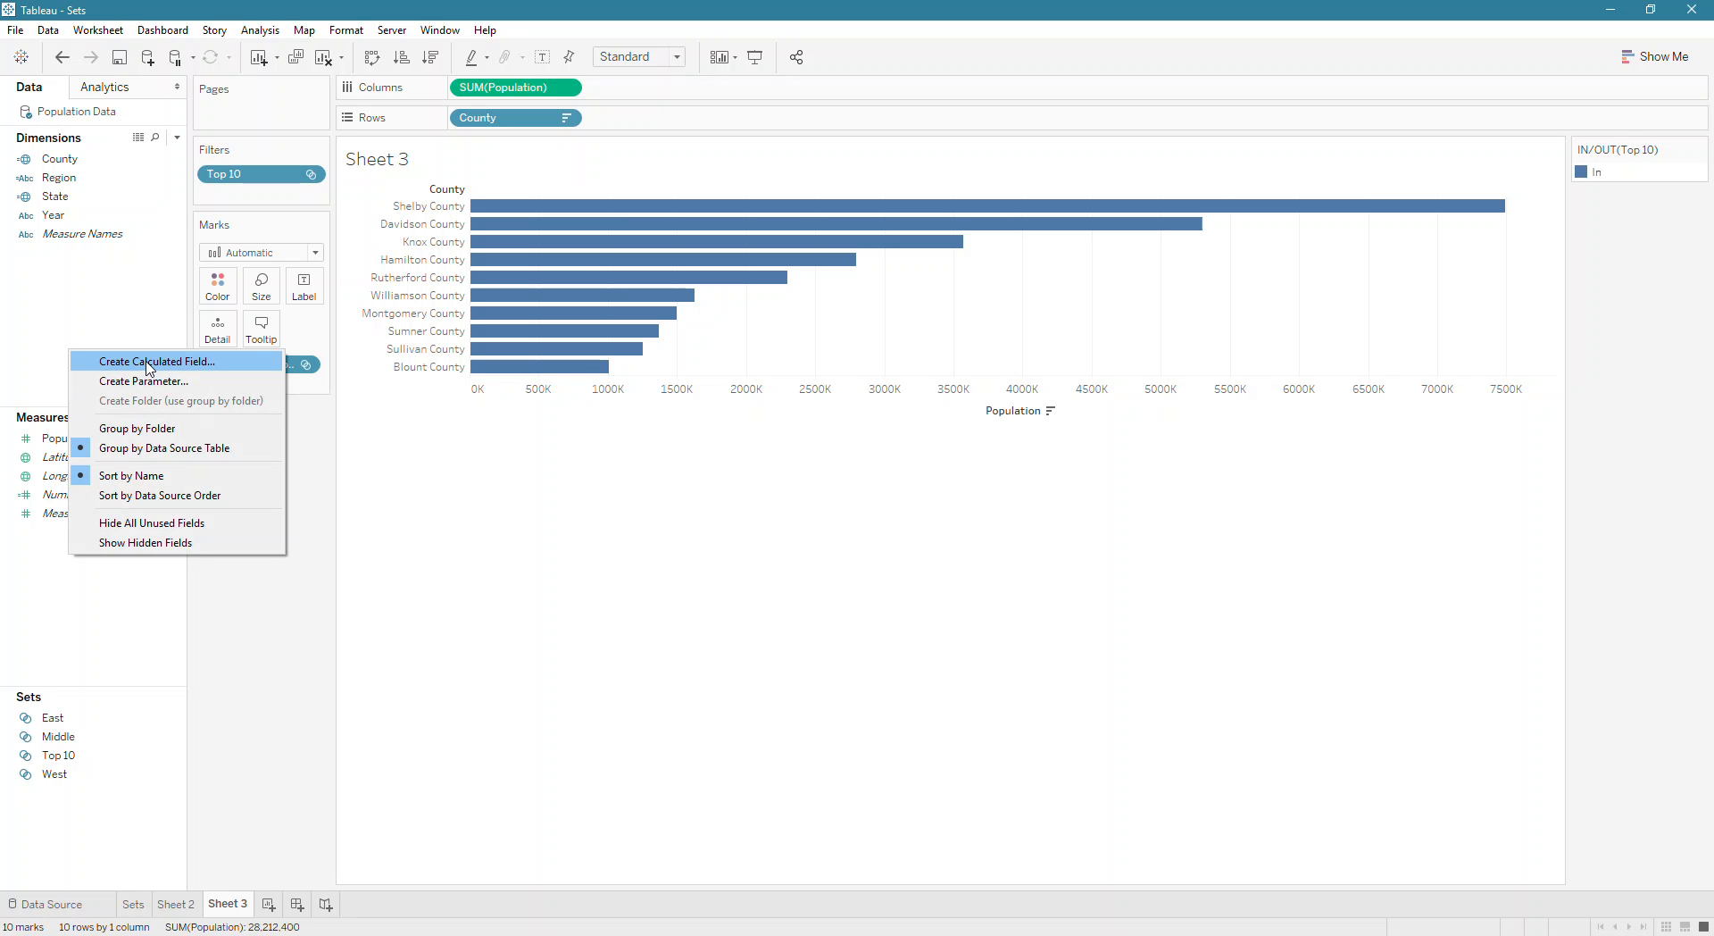
left_click(149, 362)
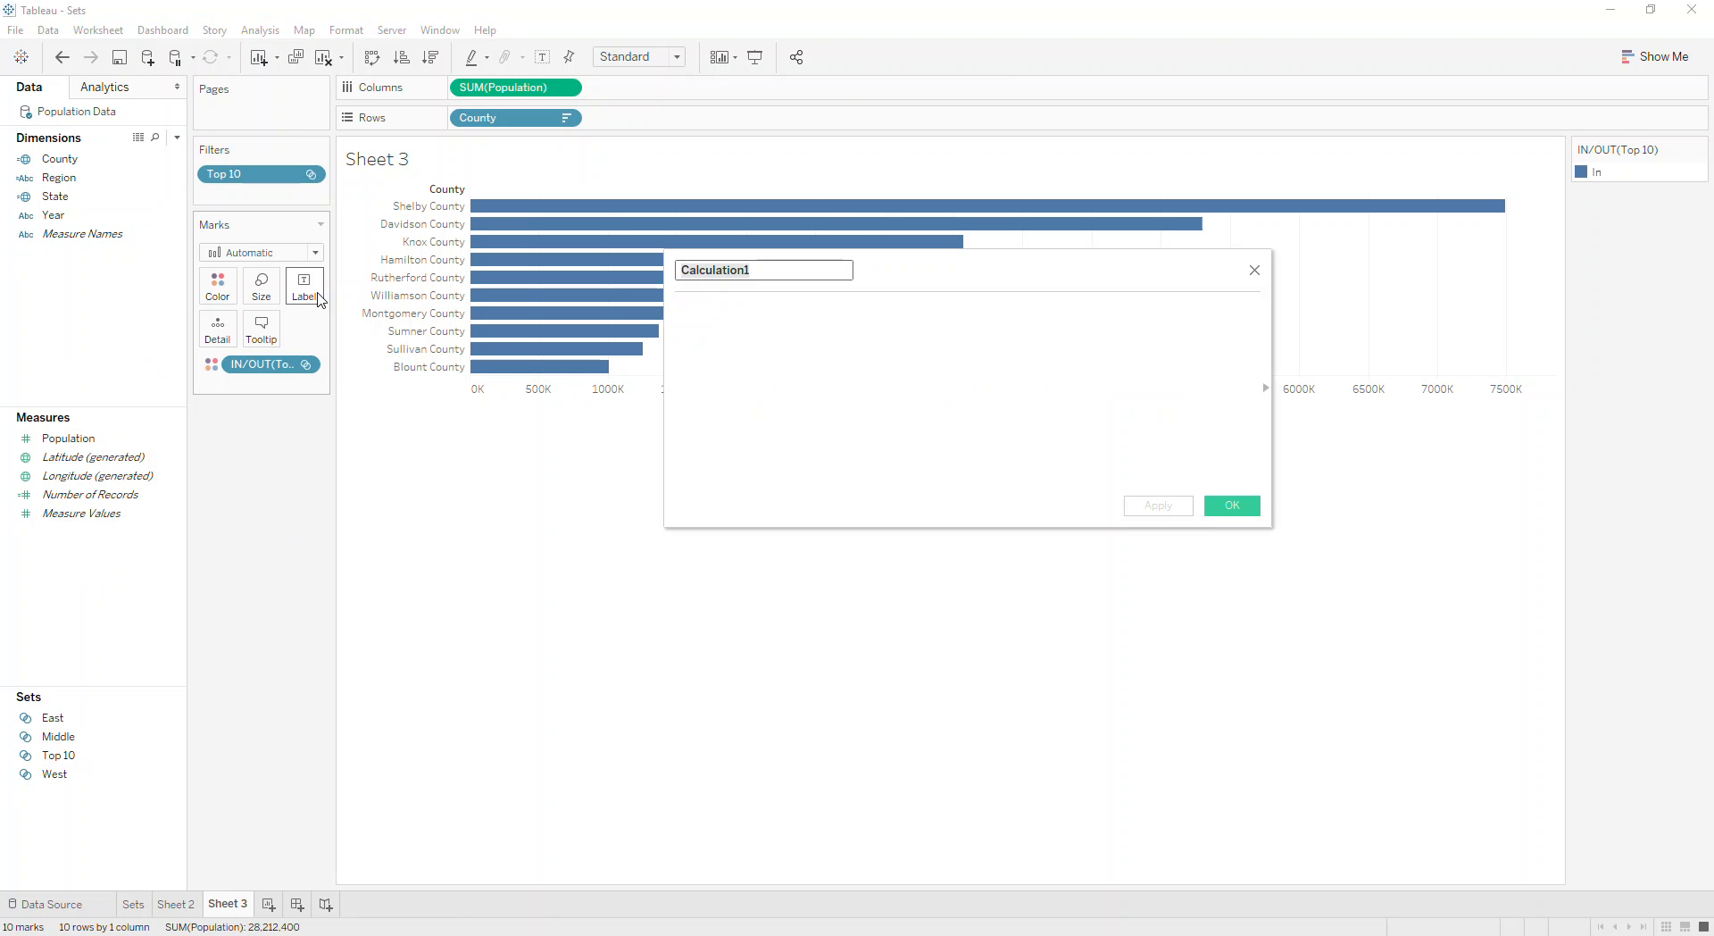
type("Top 10 Counties")
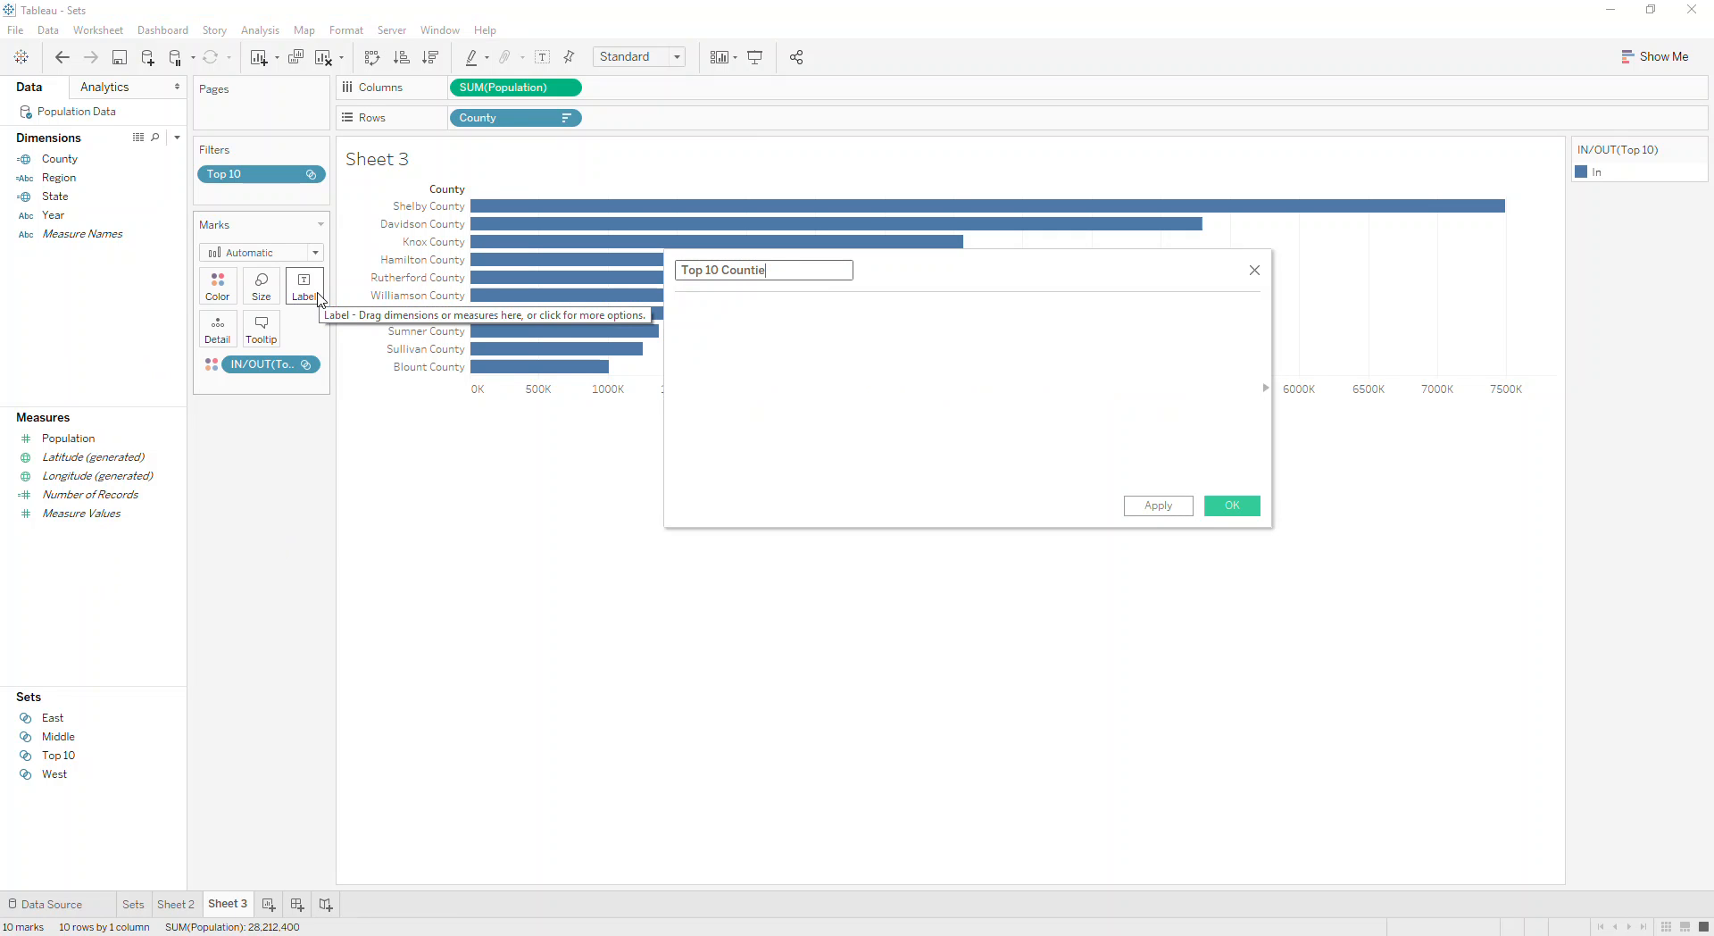
key("Tab")
type("if Top")
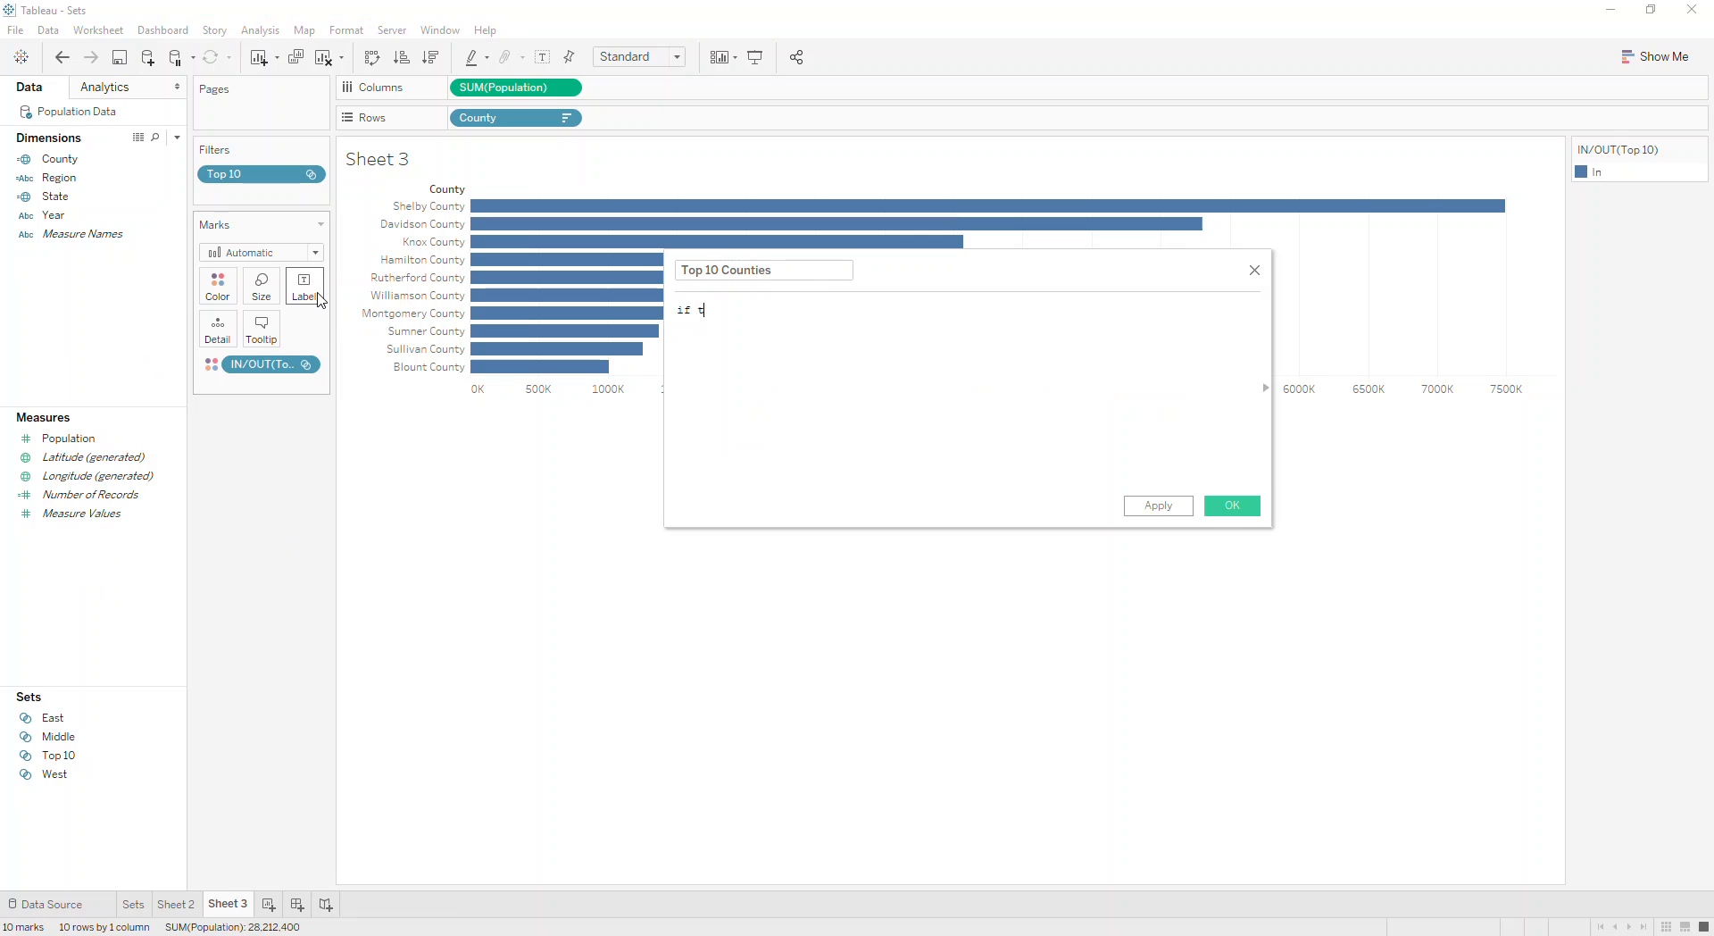
key("Return")
key("BackSpace")
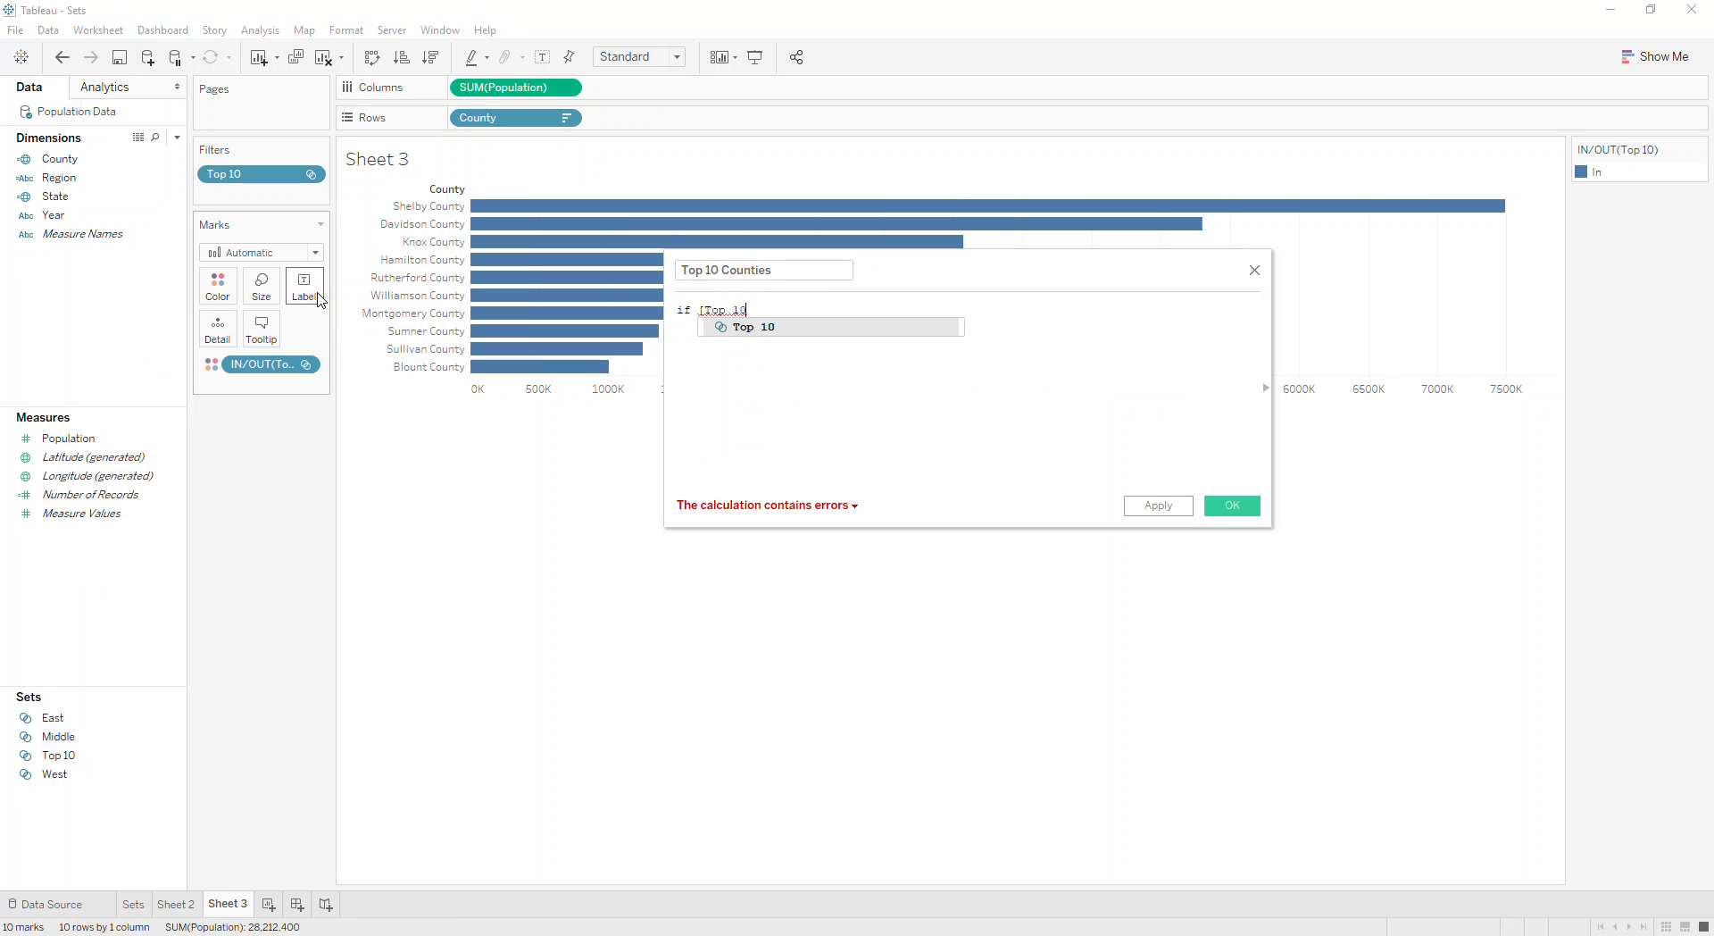
key("Return")
type("then ")
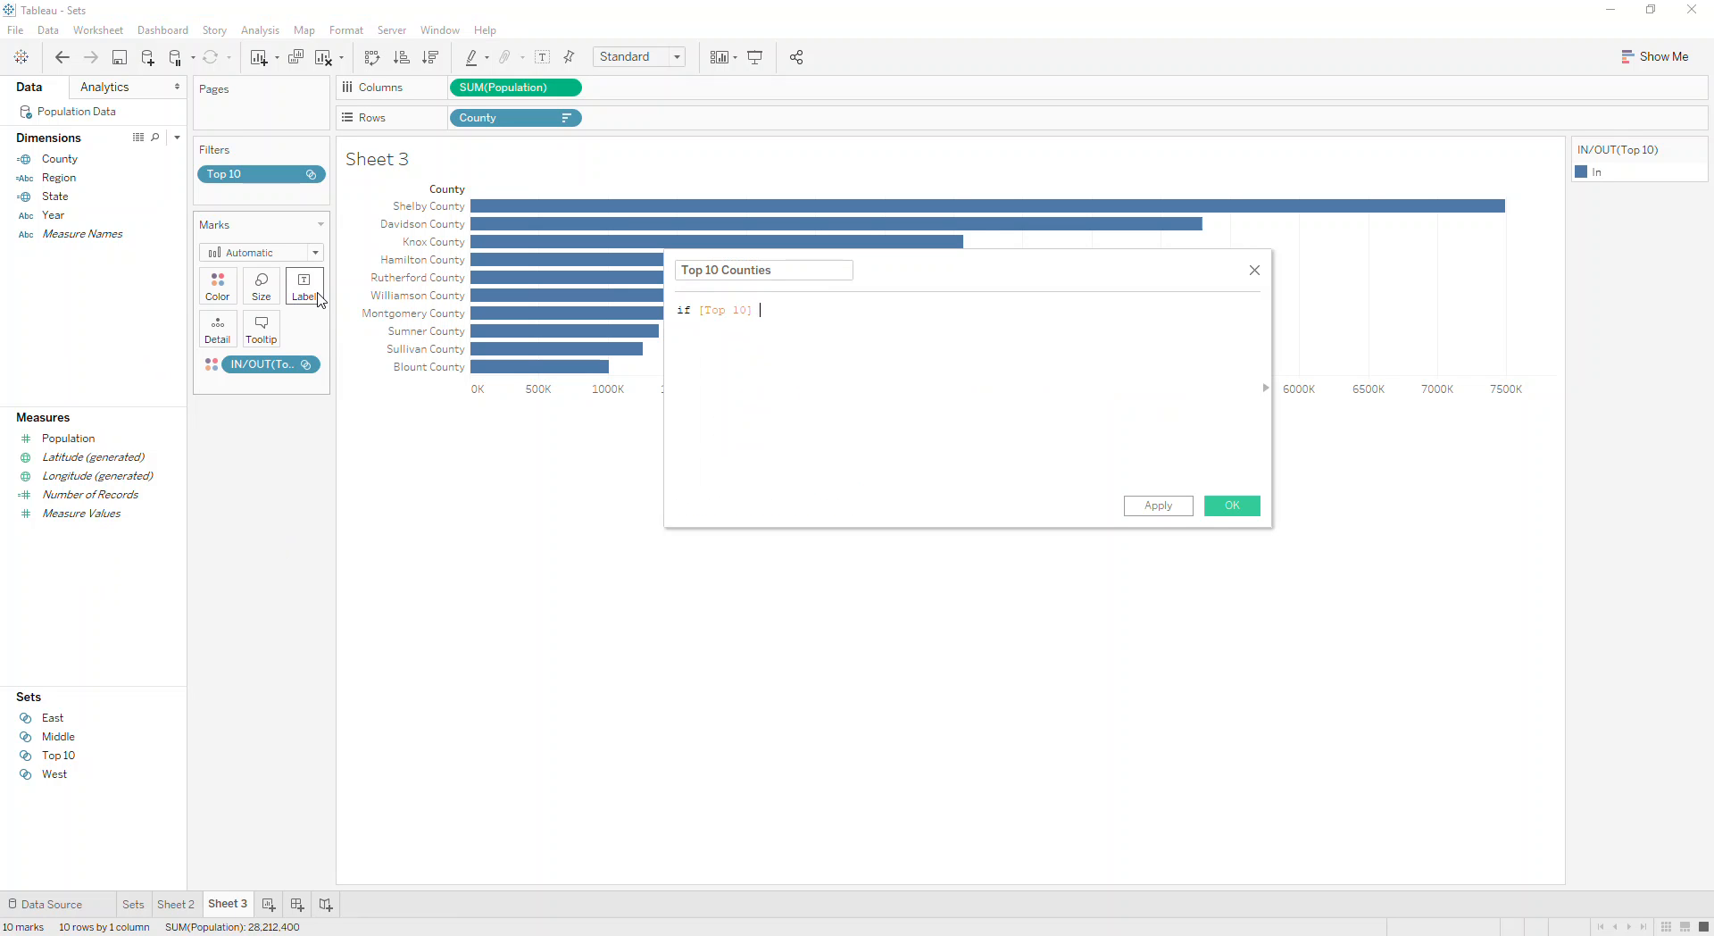
type("\"Top")
type(" Counti")
key("BackSpace")
key("BackSpace")
key("BackSpace")
key("BackSpace")
key("BackSpace")
key("BackSpace")
key("BackSpace")
key("BackSpace")
key("BackSpace")
key("BackSpace")
key("BackSpace")
key("BackSpace")
Complete the Top 10 Counties formula with [County] else "Other" end and save the field
type("count")
key("Return")
type("else ")
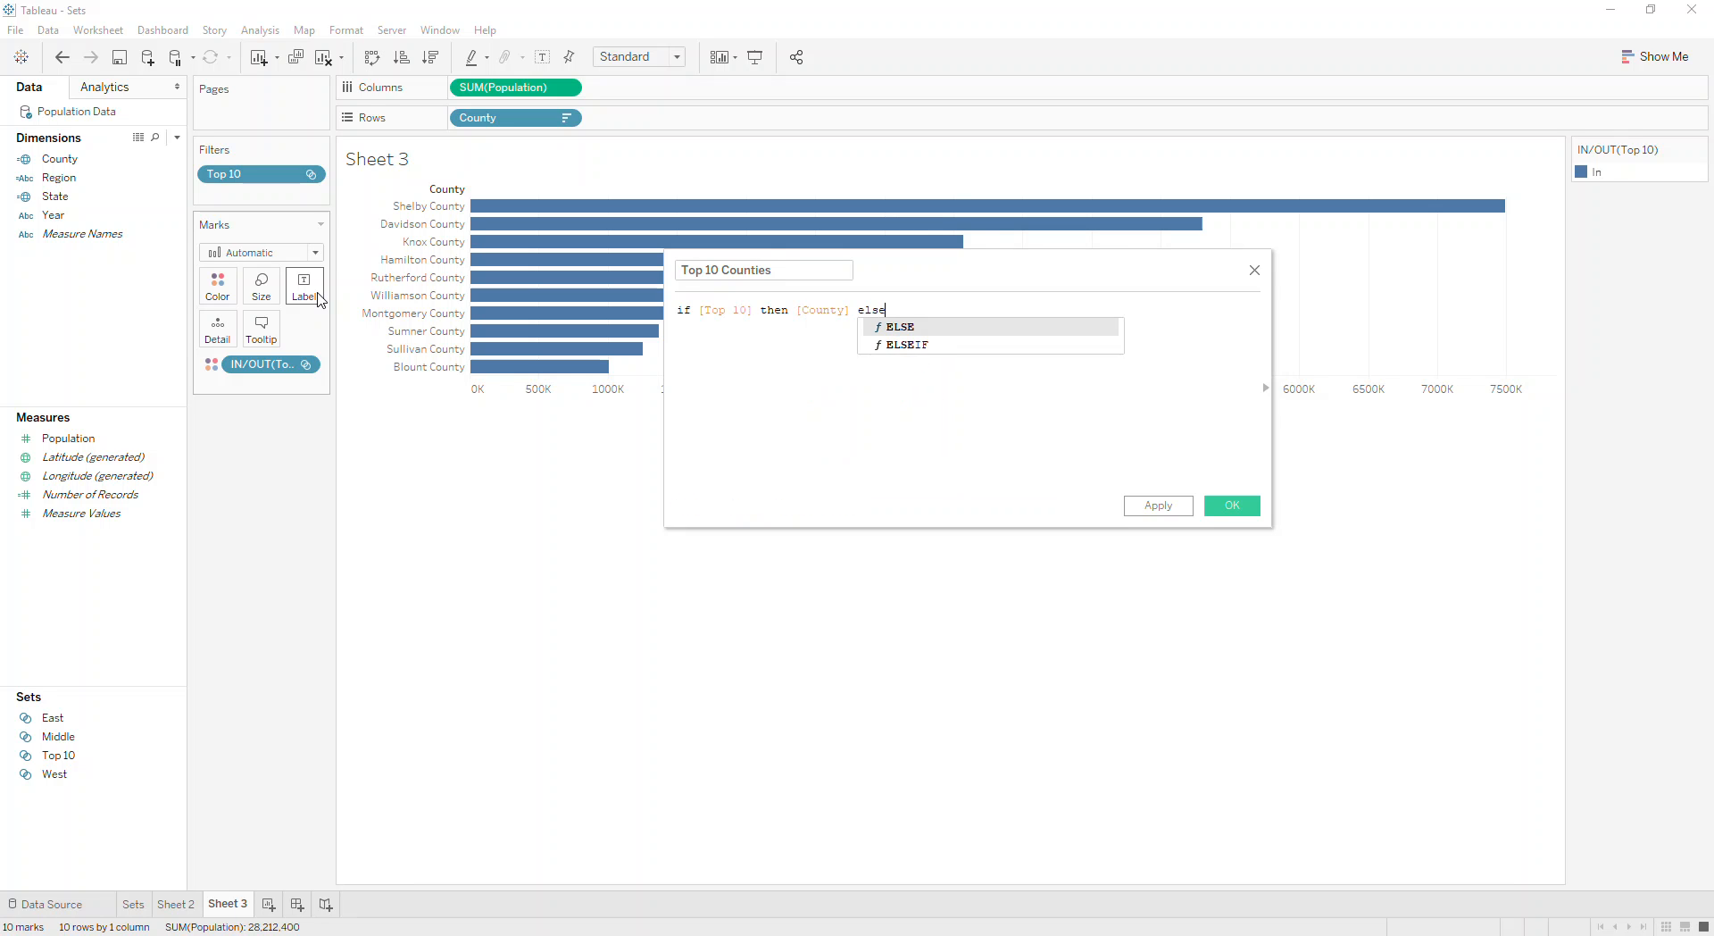
type("\"Other\"")
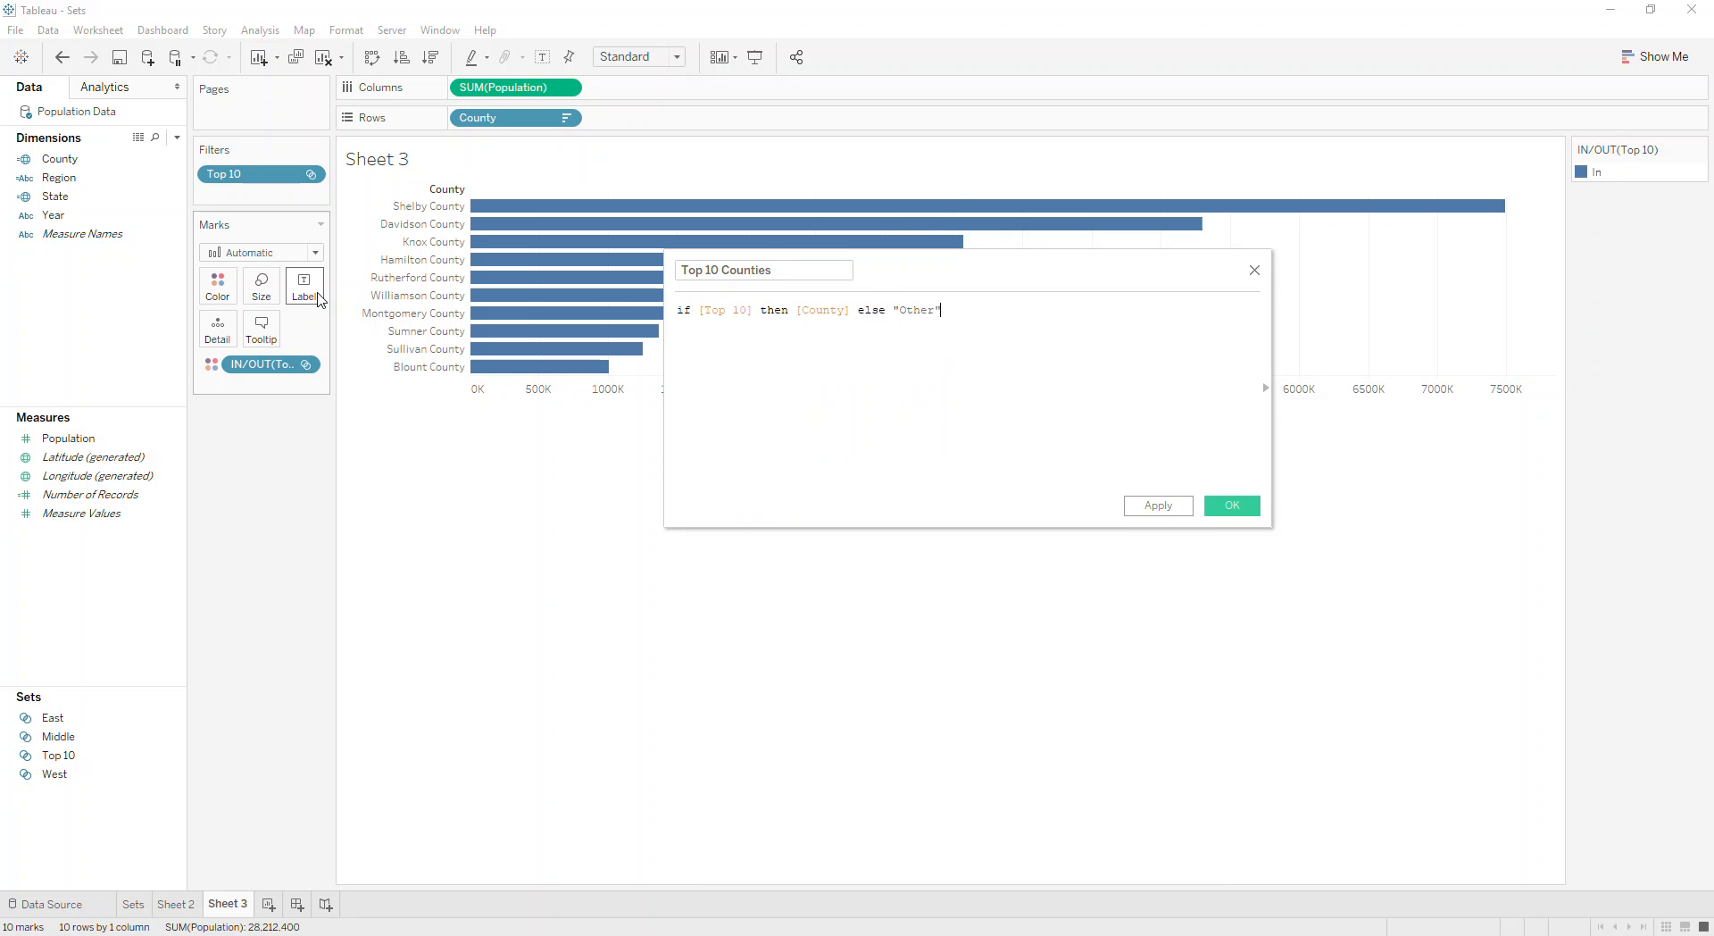
type(" end")
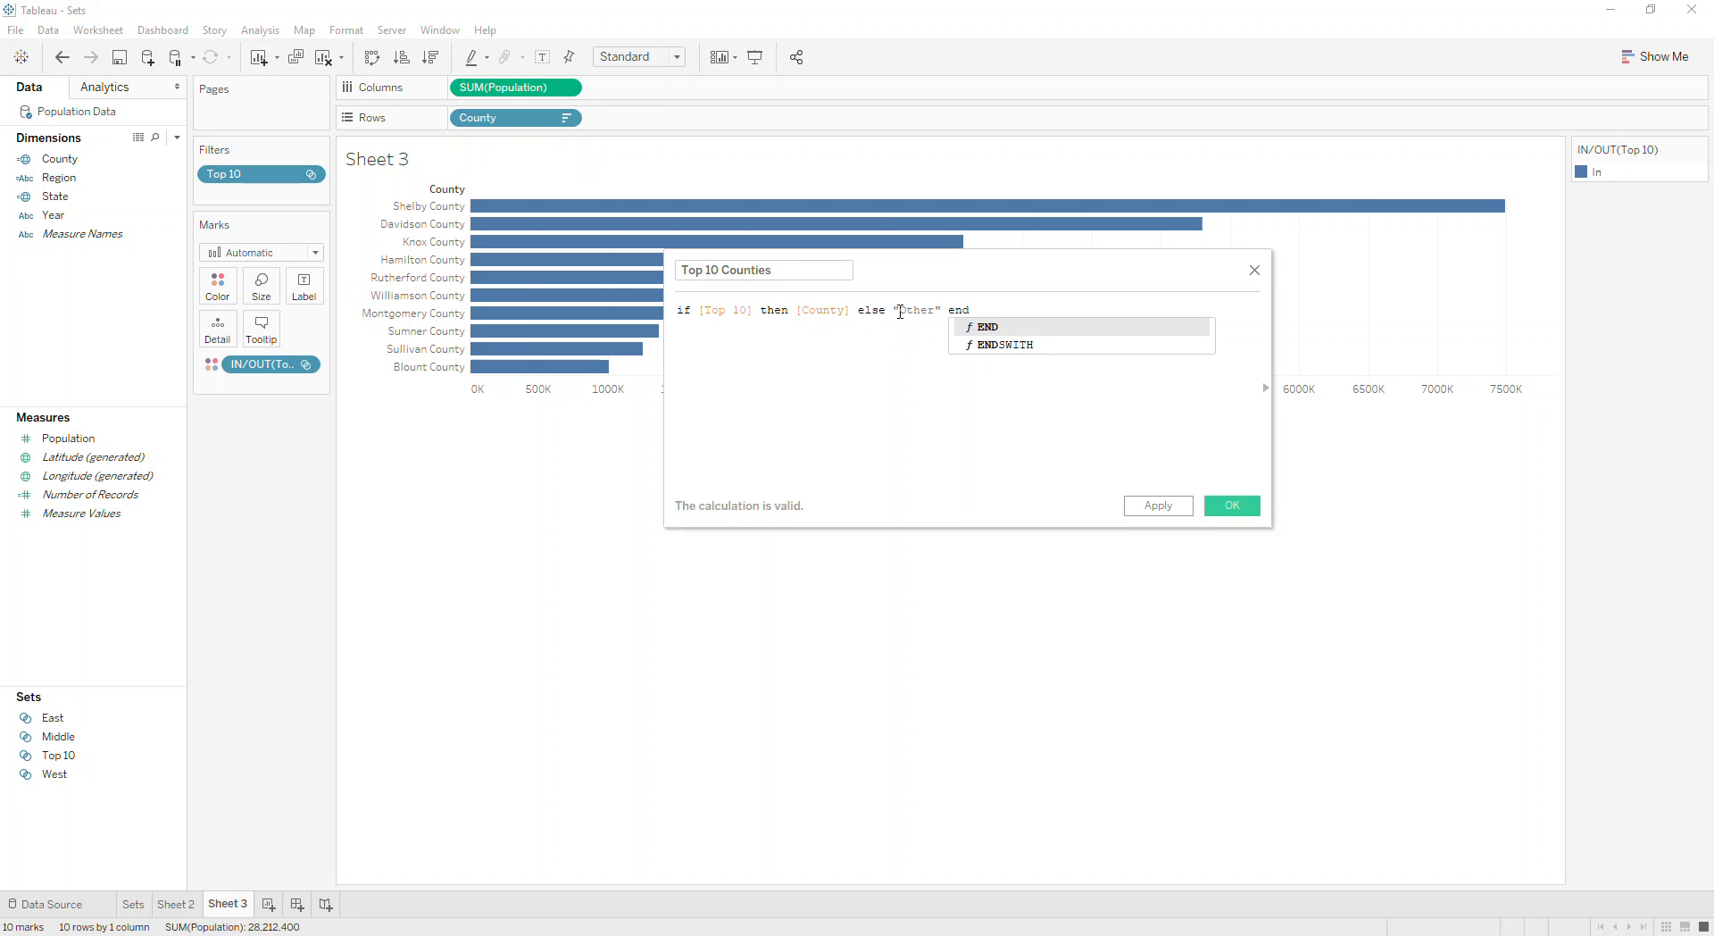
left_click(1205, 453)
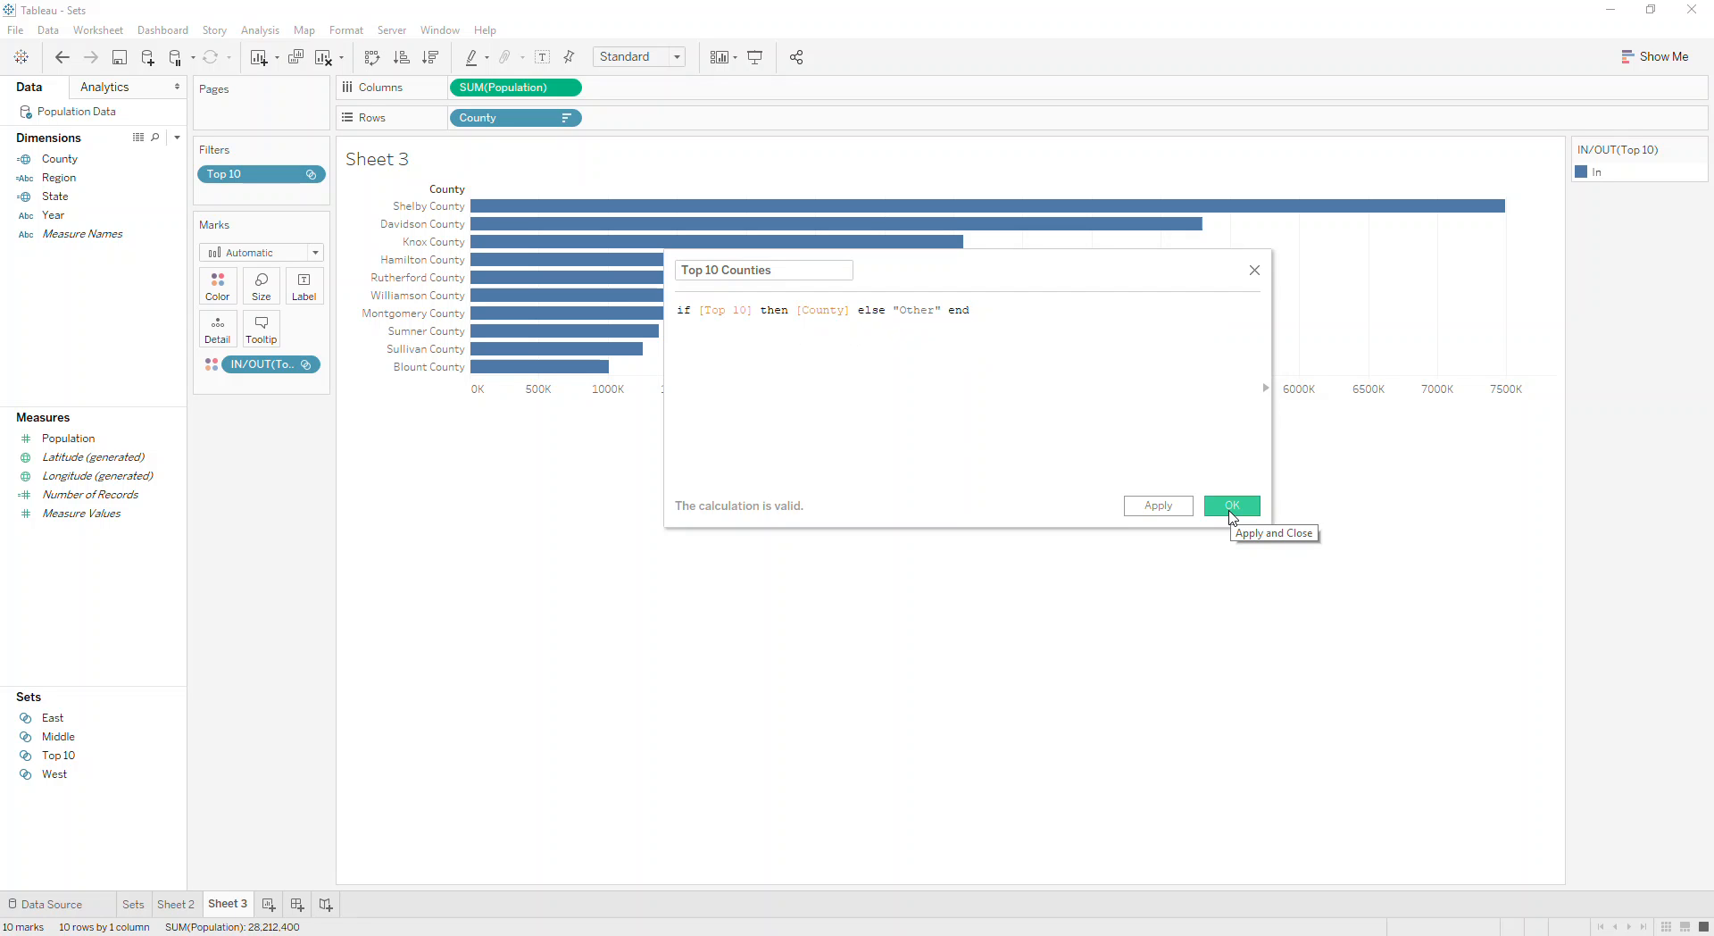
left_click(1232, 506)
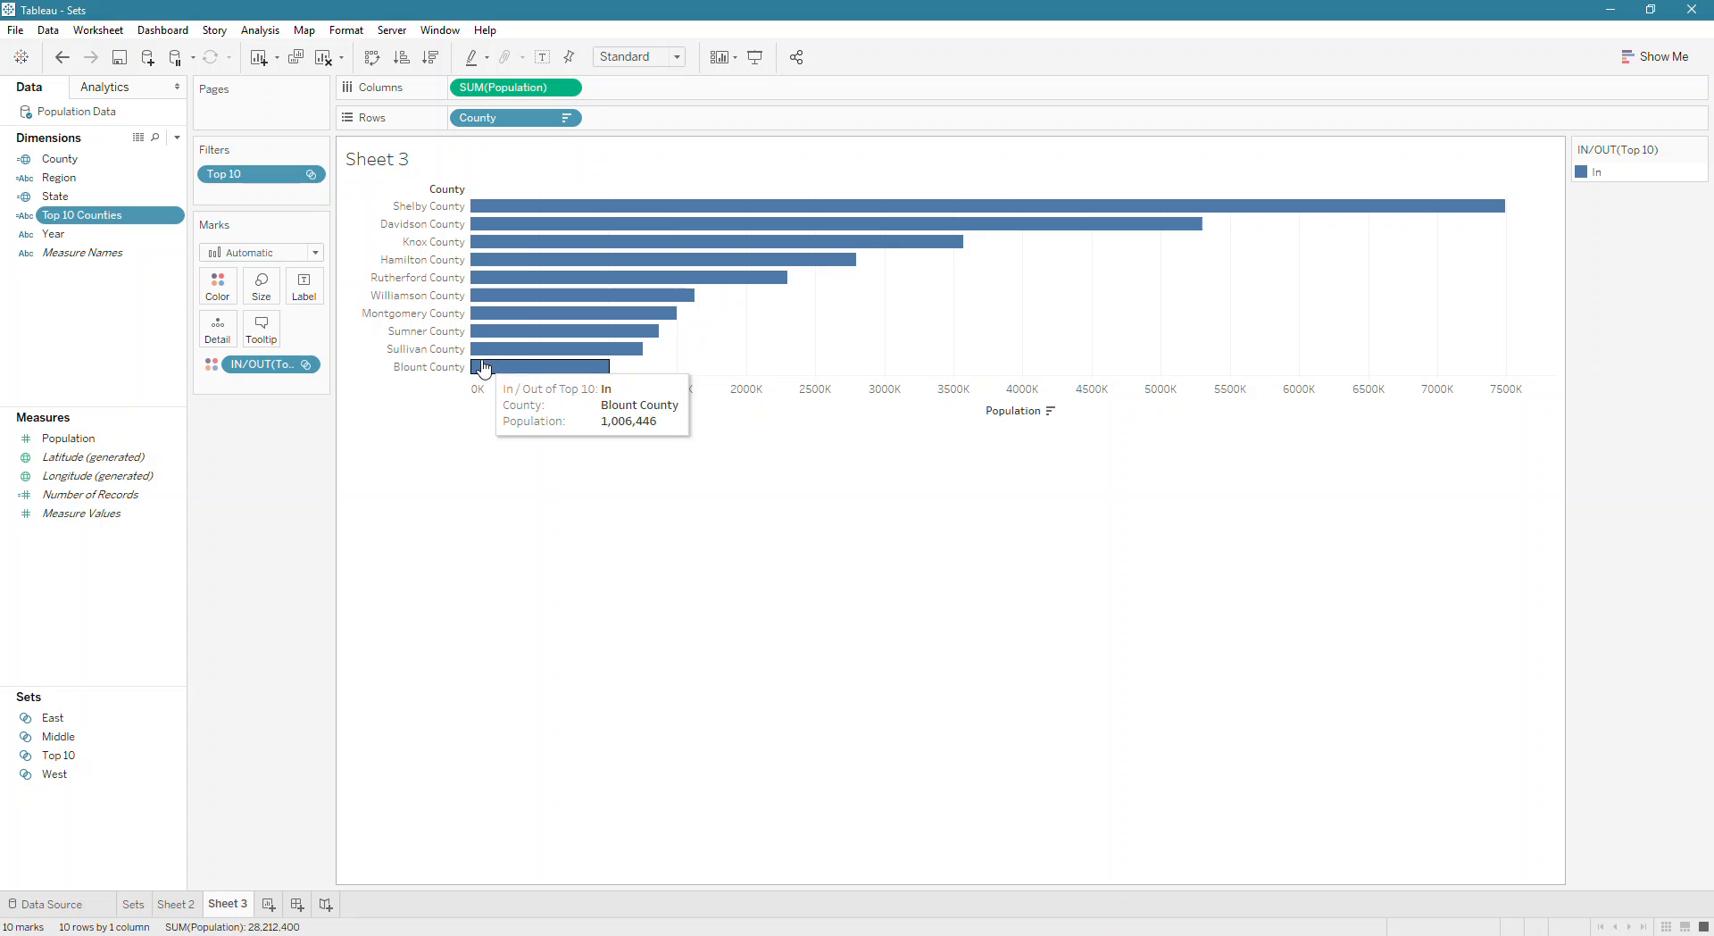
Remove the Top 10 set filter from the county bar chart
left_click_drag(268, 181, 134, 329)
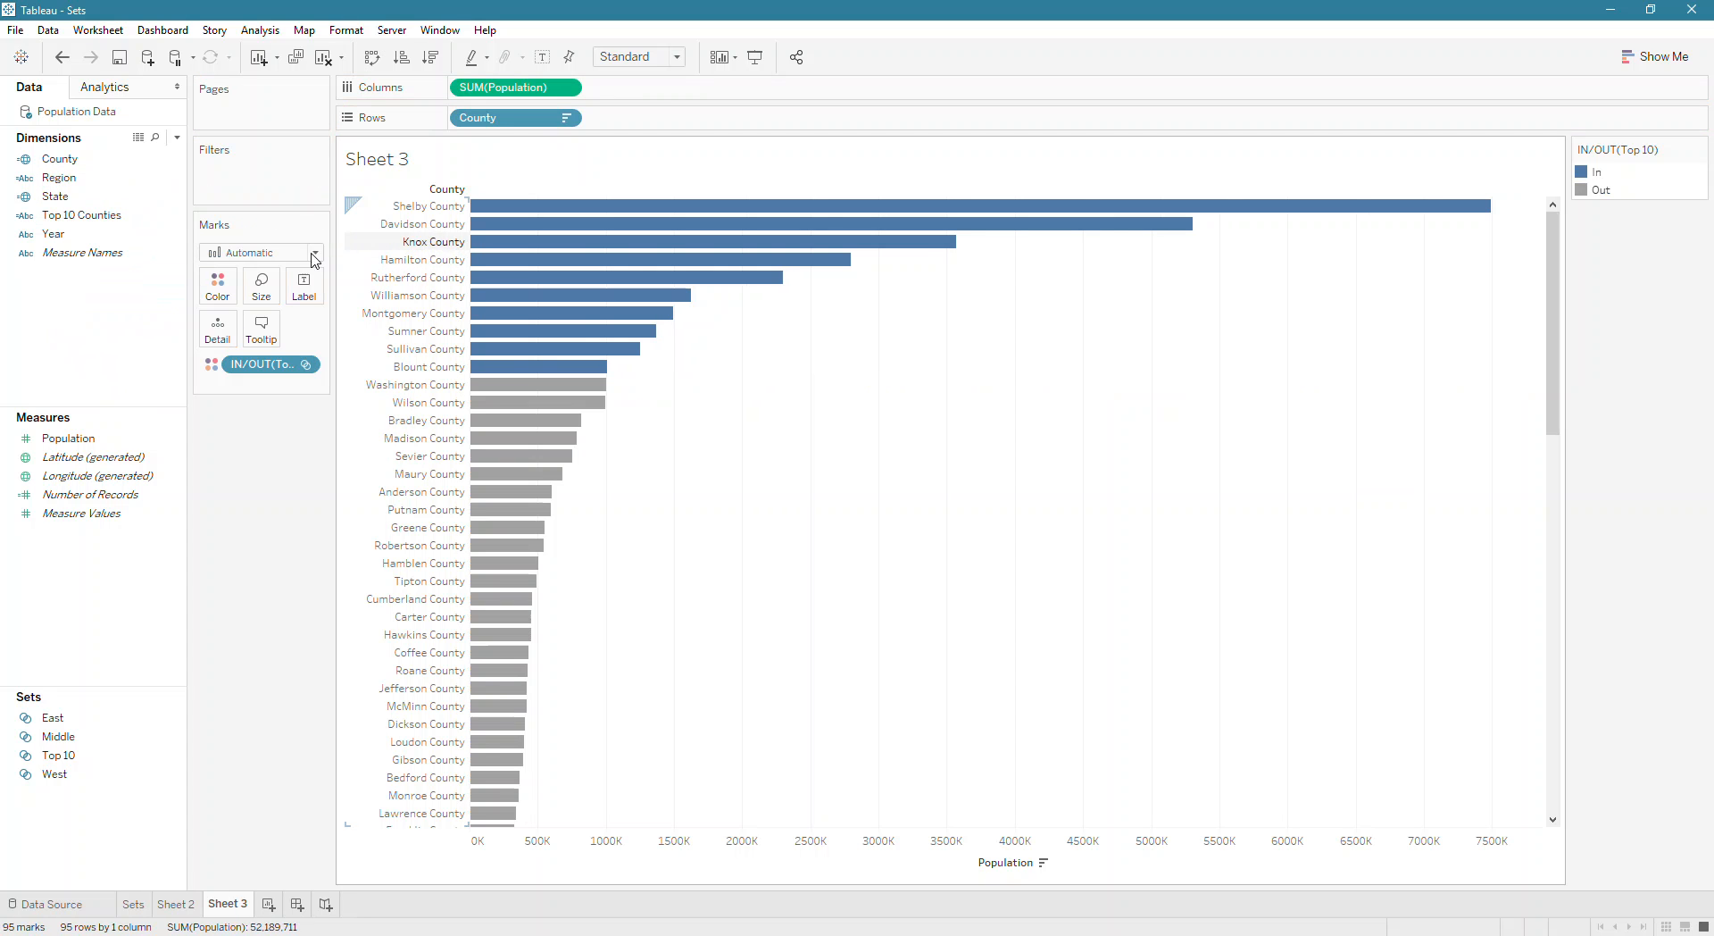
Replace County with the Top 10 Counties calculated field on the rows of the population bar chart
left_click(82, 222)
left_click_drag(81, 221, 486, 113)
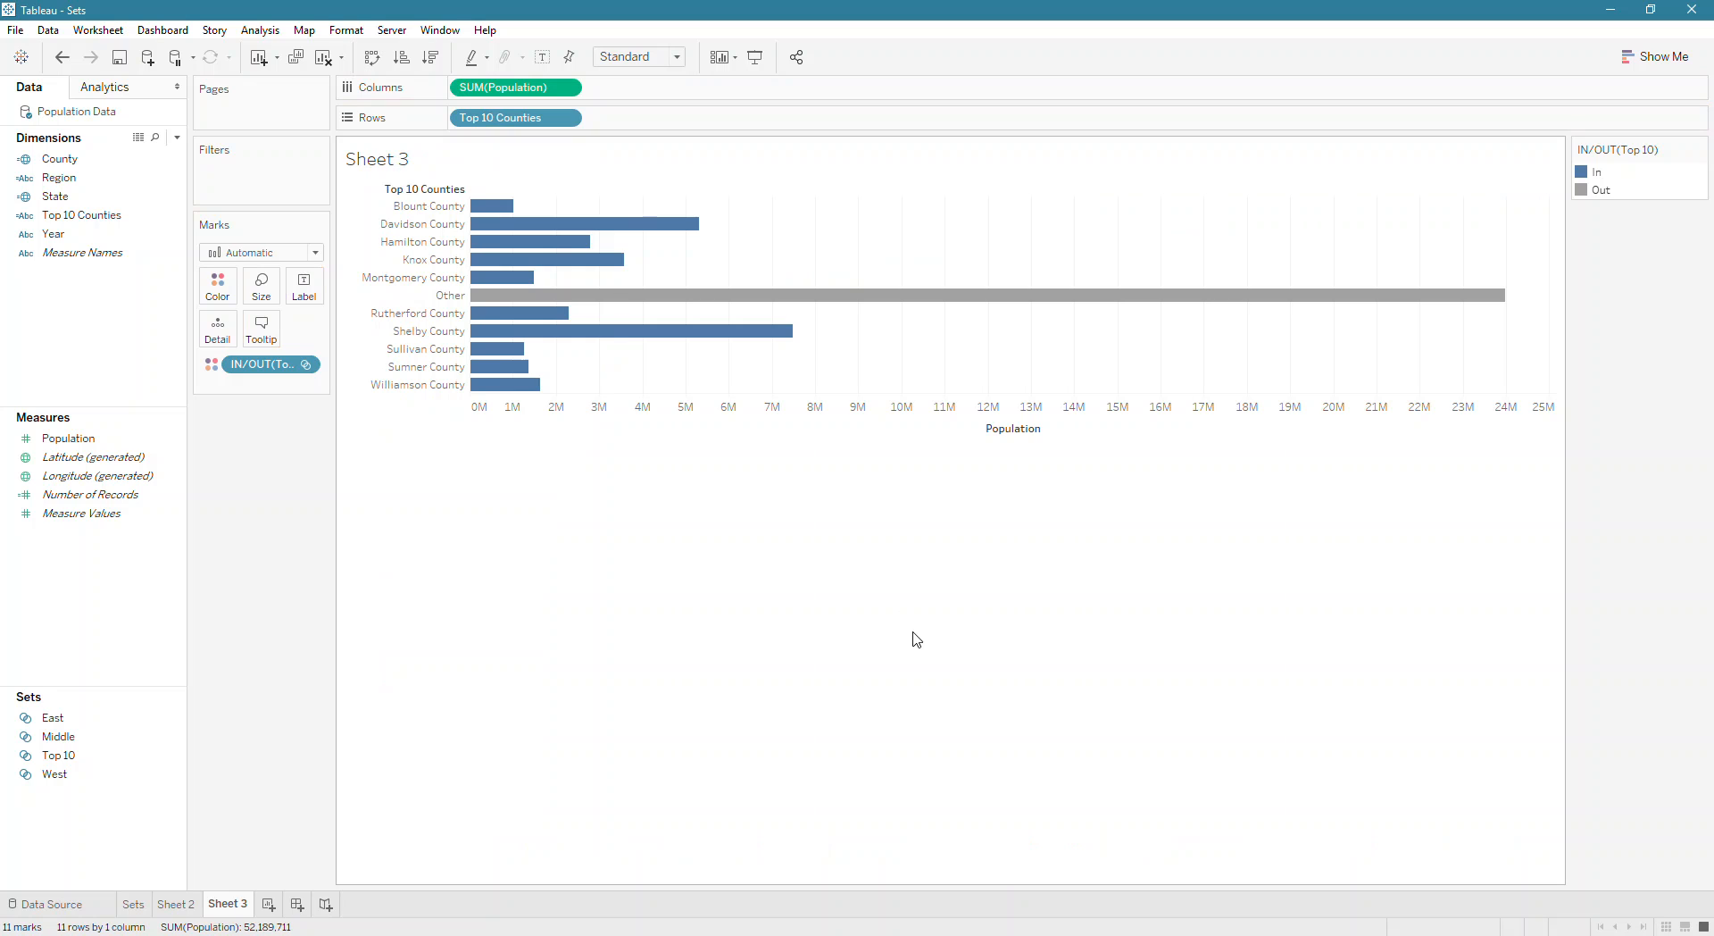
right_click(525, 119)
left_click(507, 422)
Try a manual order for Top 10 Counties with Other last, and instead sort the field descending by the sum of Population
right_click(506, 122)
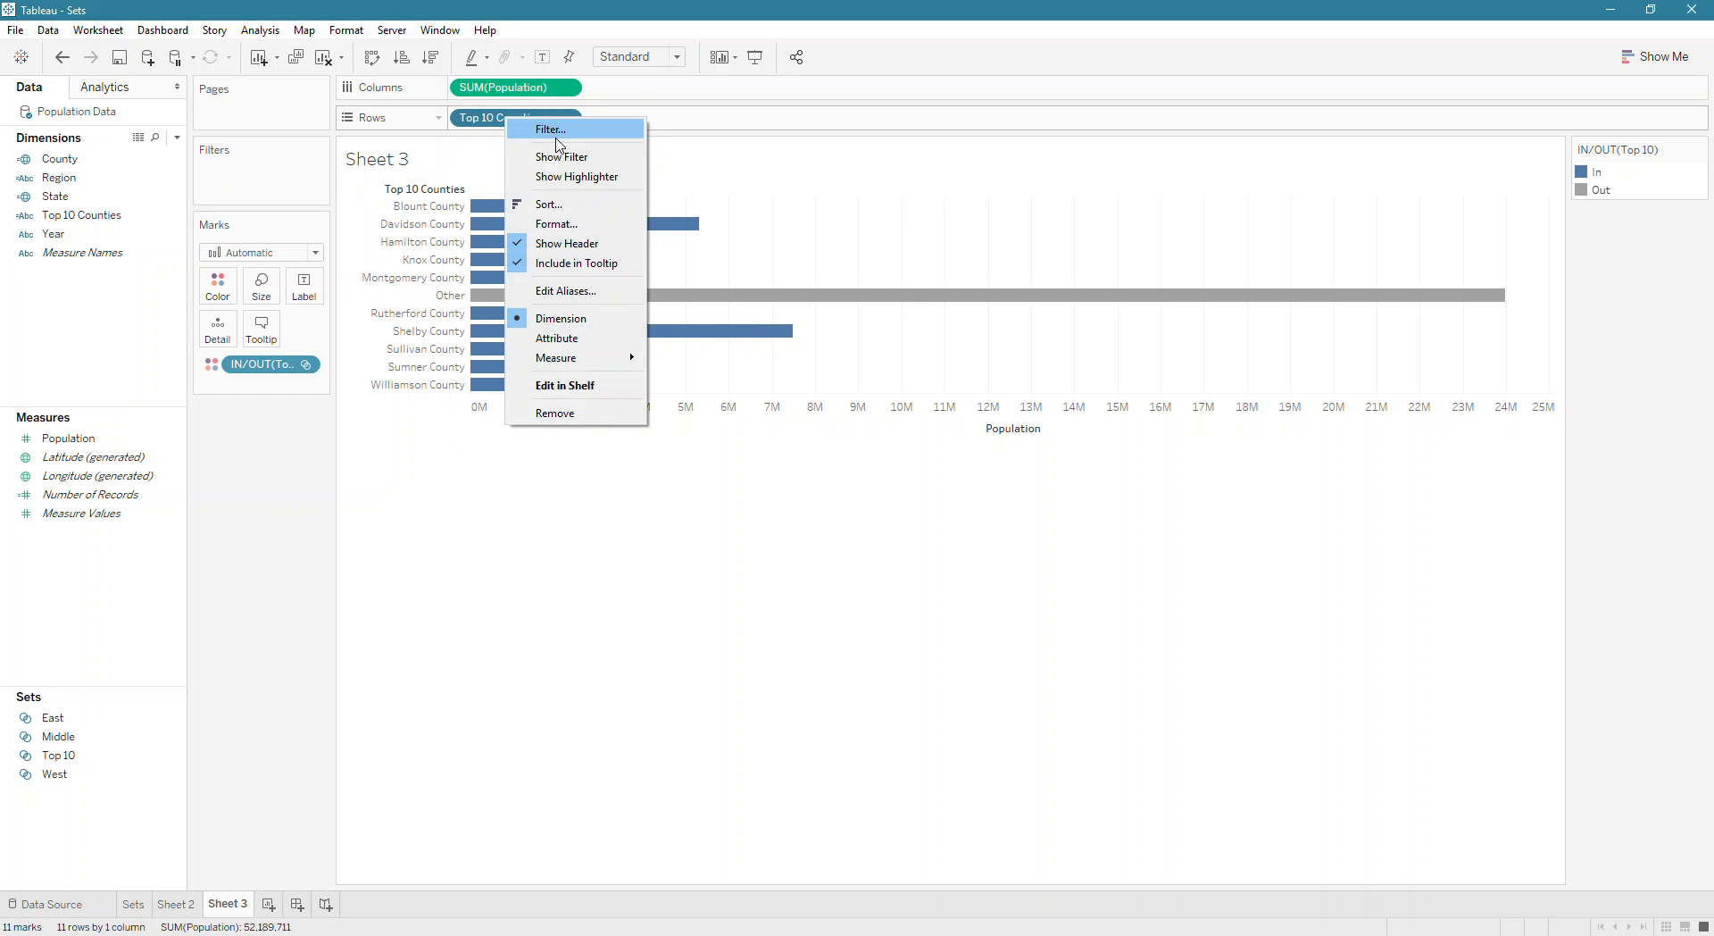
left_click(563, 204)
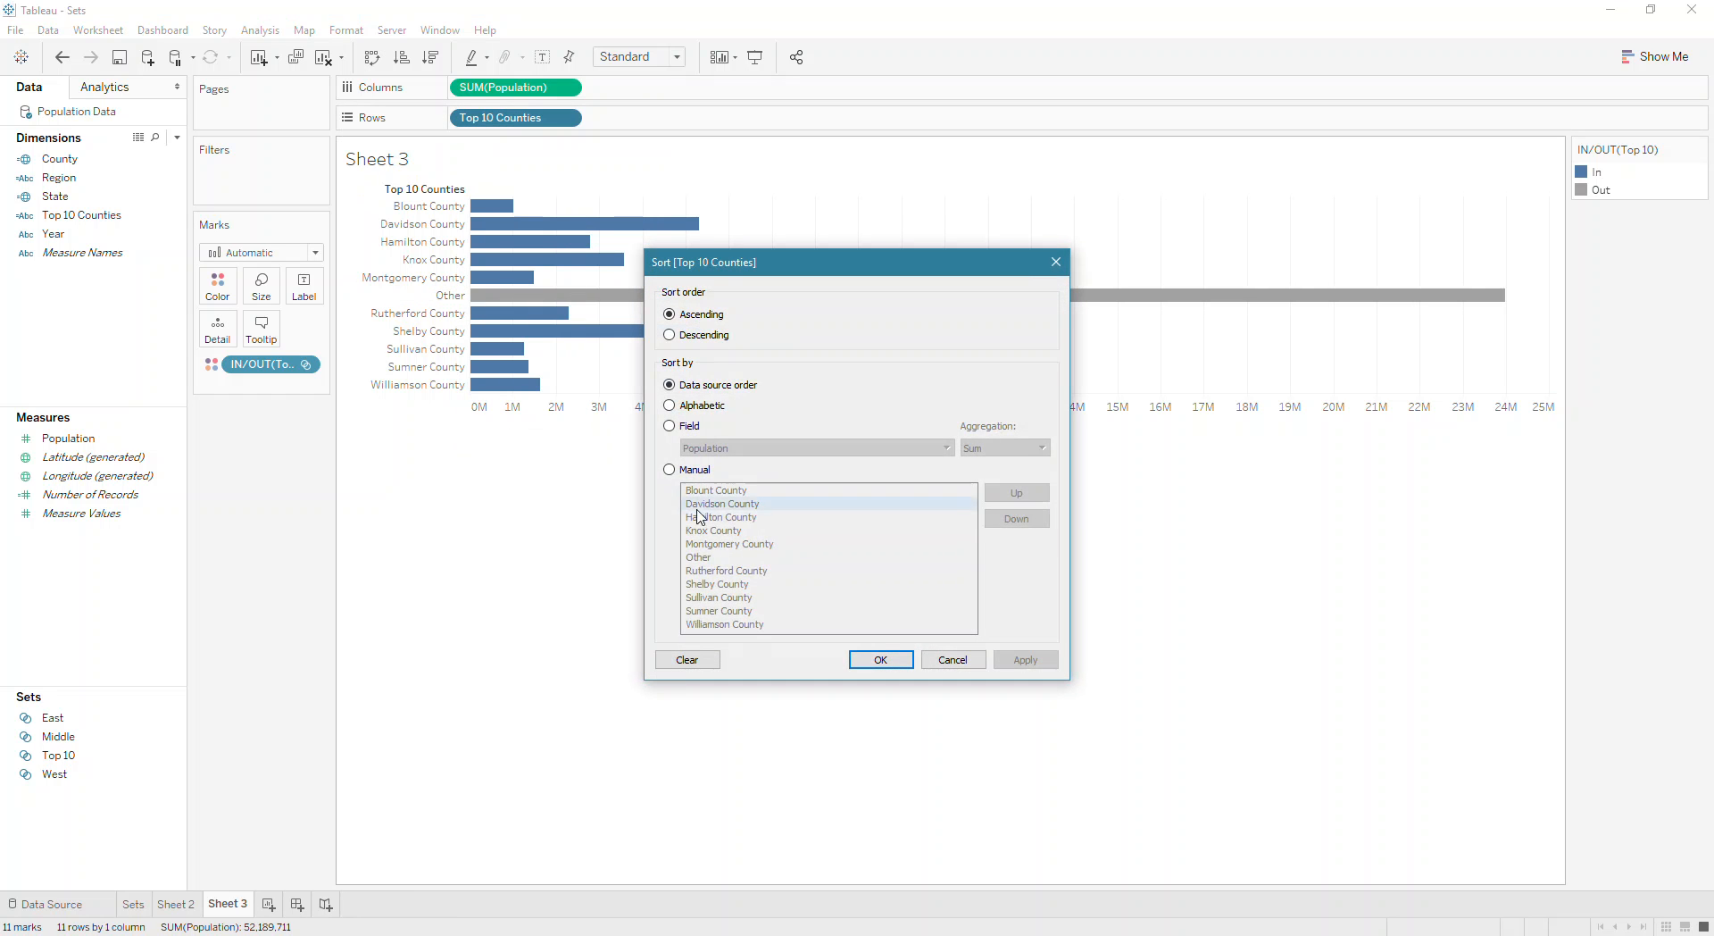
left_click(687, 470)
left_click_drag(705, 558, 744, 633)
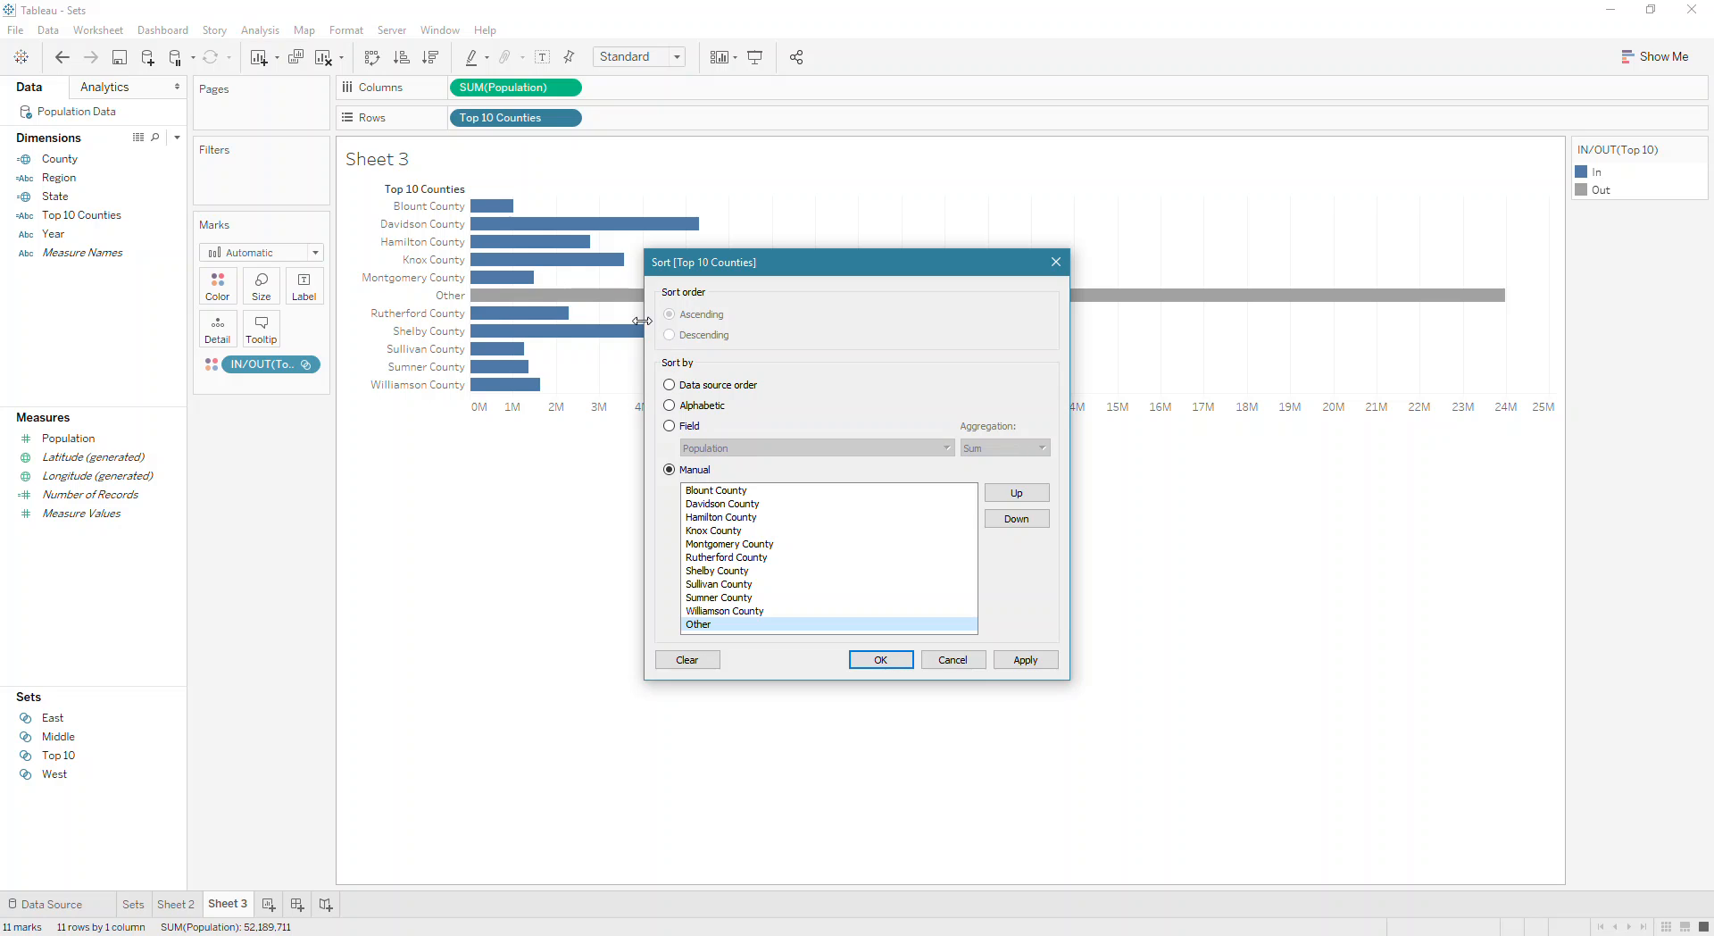
left_click(670, 386)
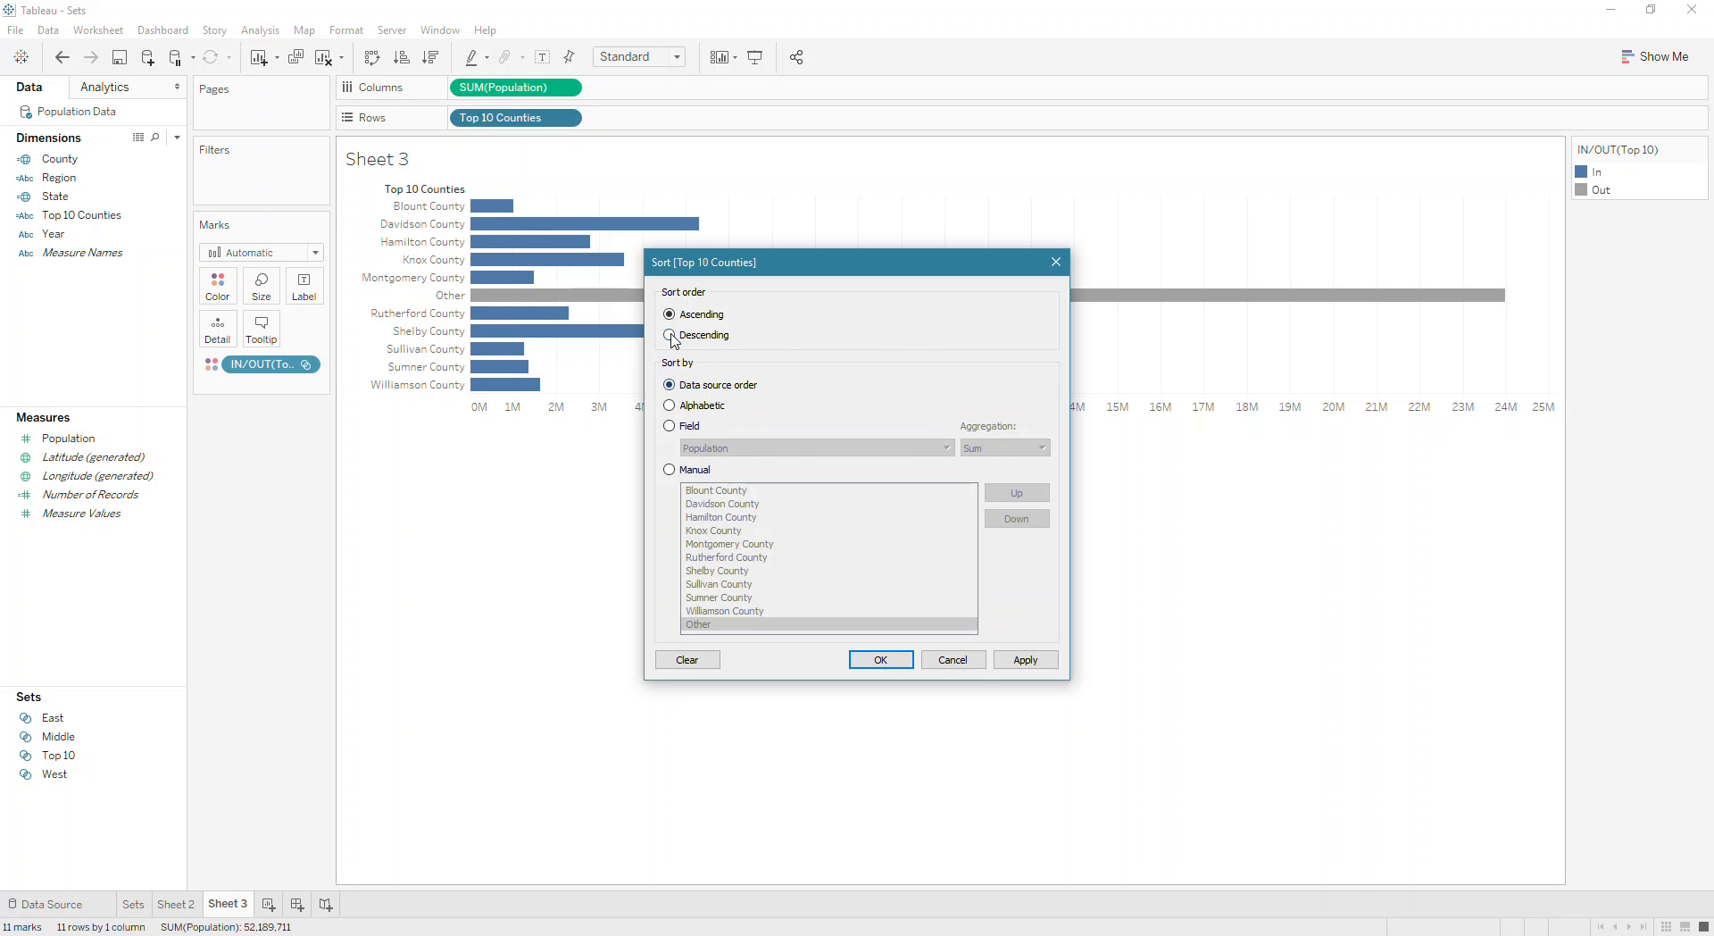
left_click(670, 335)
left_click(670, 427)
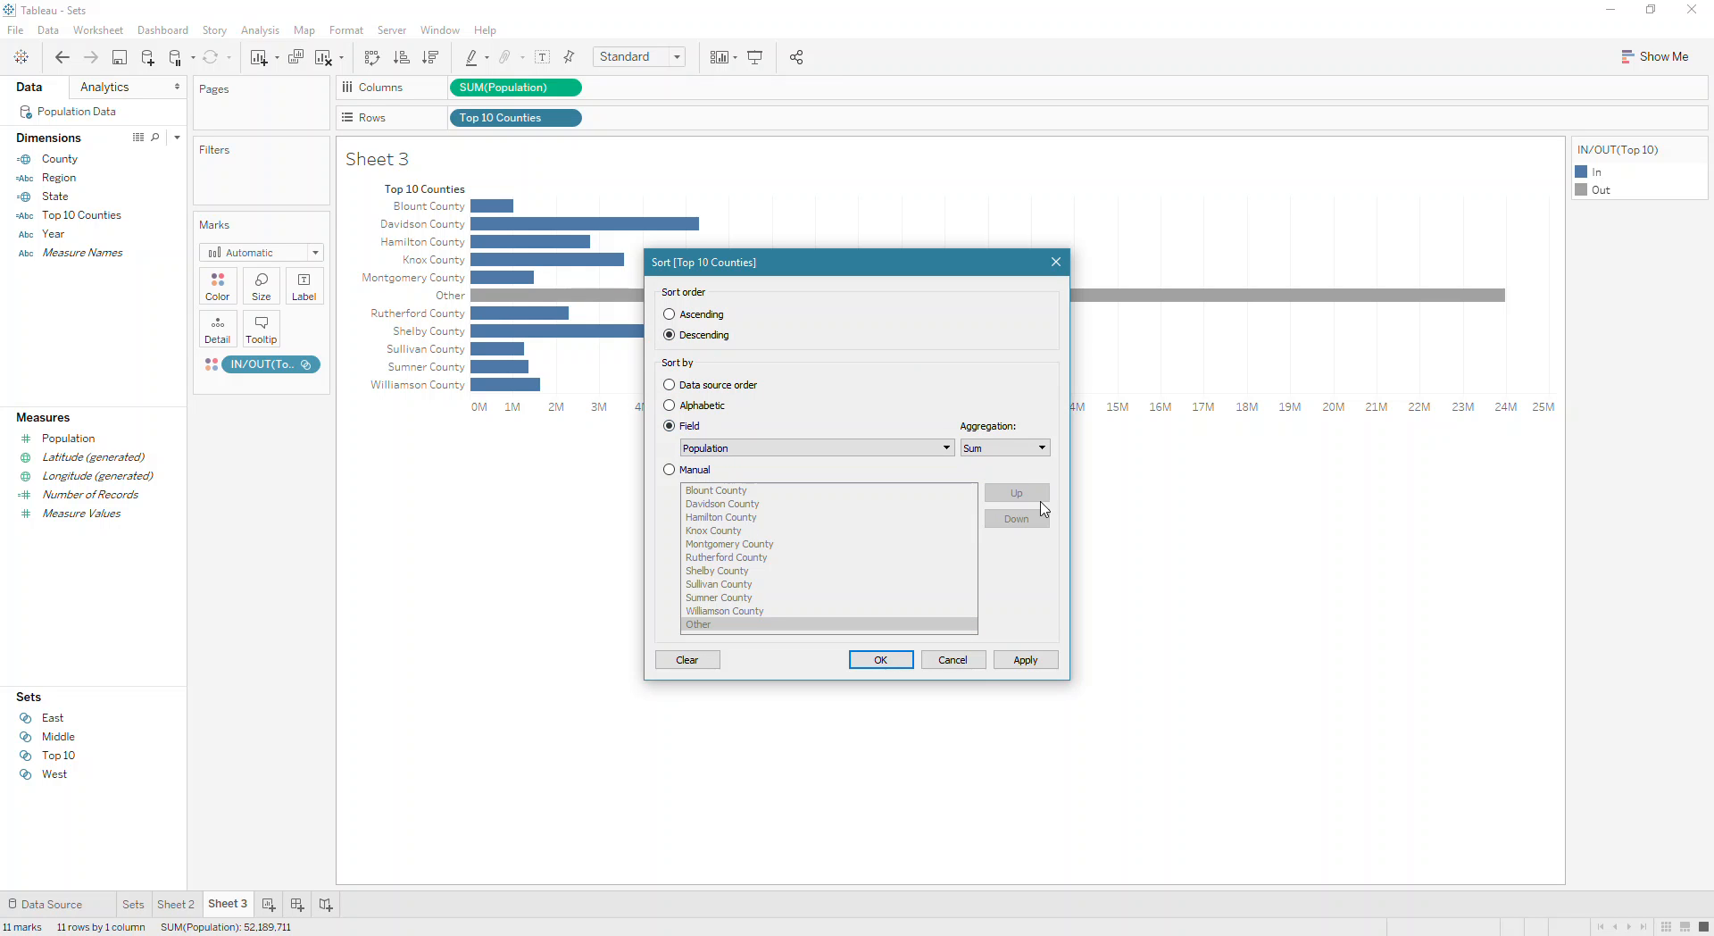
left_click(1025, 660)
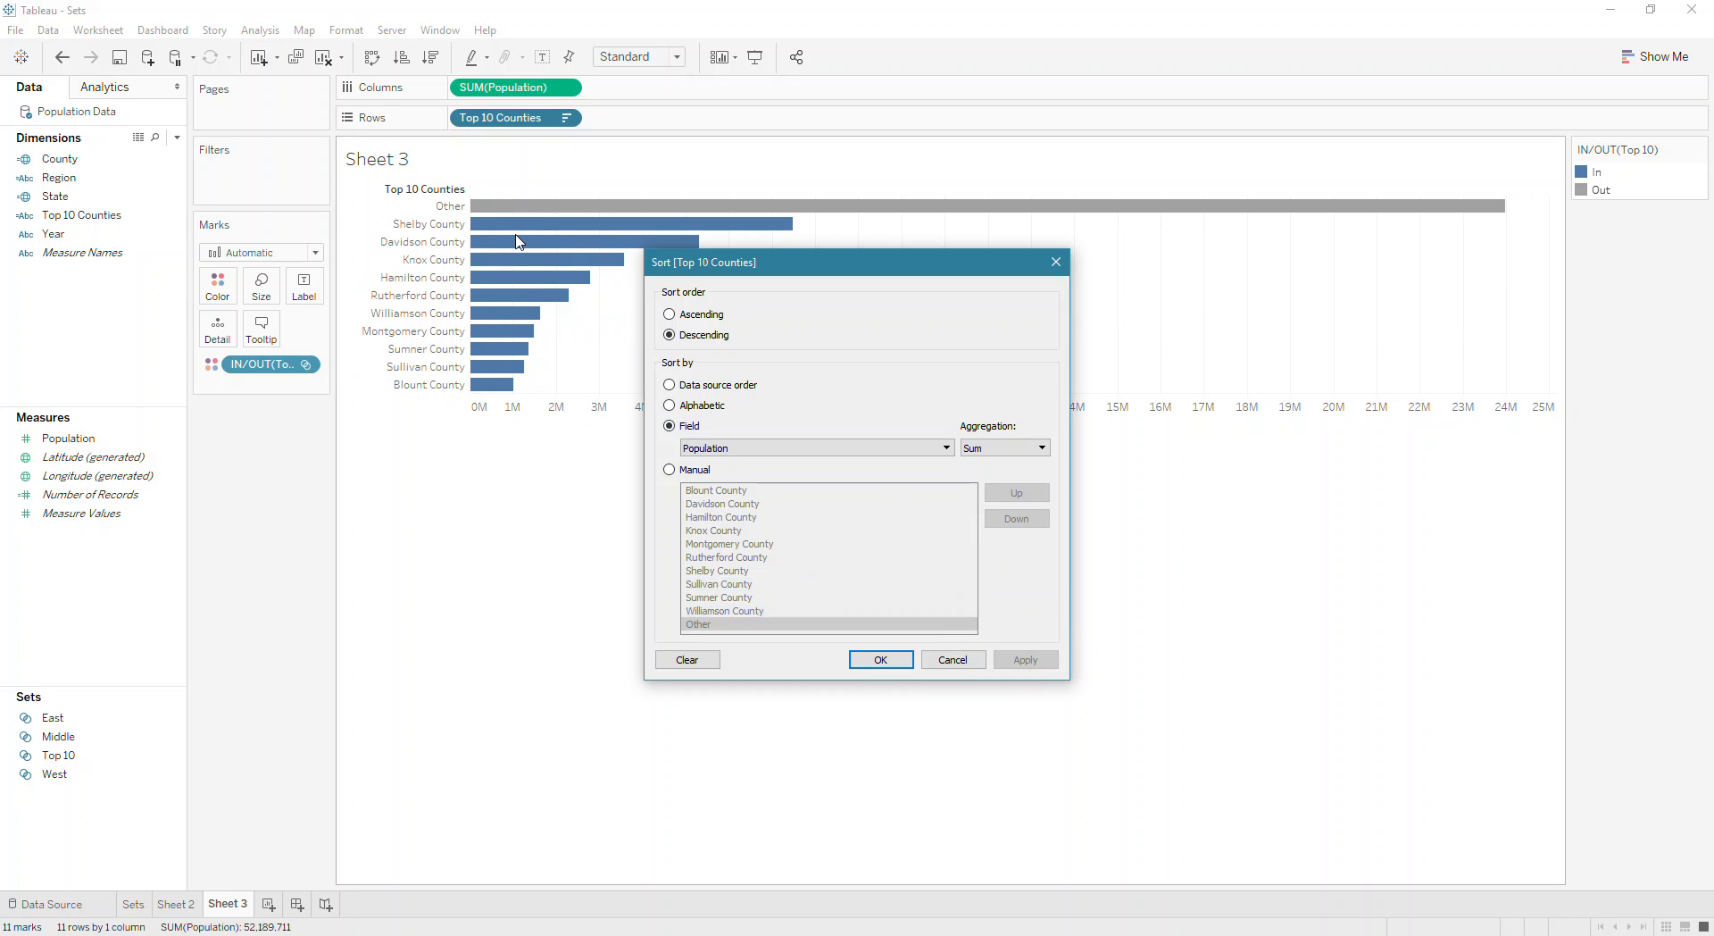
left_click(882, 660)
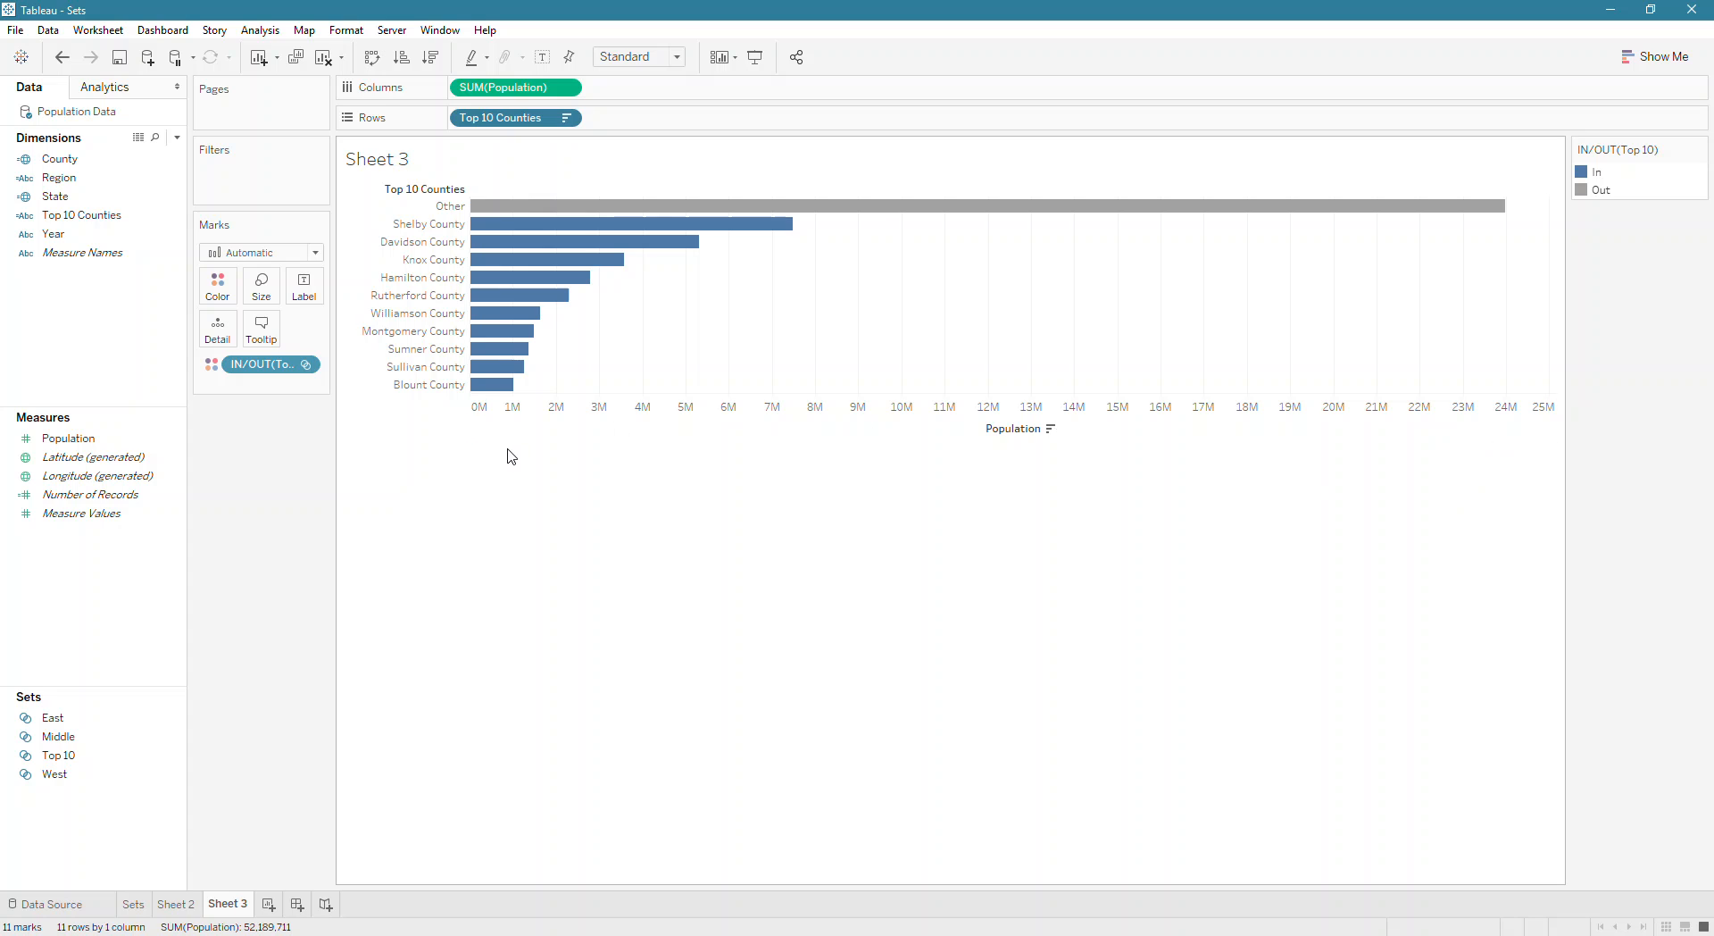